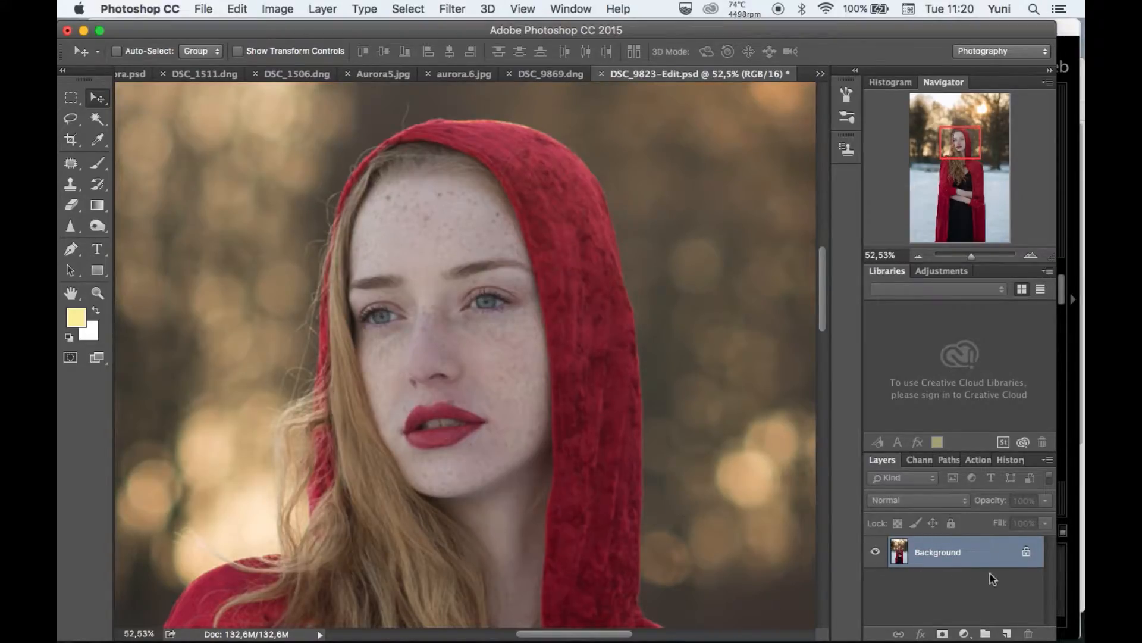
Add a Curves adjustment layer above the Background and invert its mask to black.
{"action": "left_click", "coordinate": [964, 634]}
{"action": "left_click", "coordinate": [989, 427]}
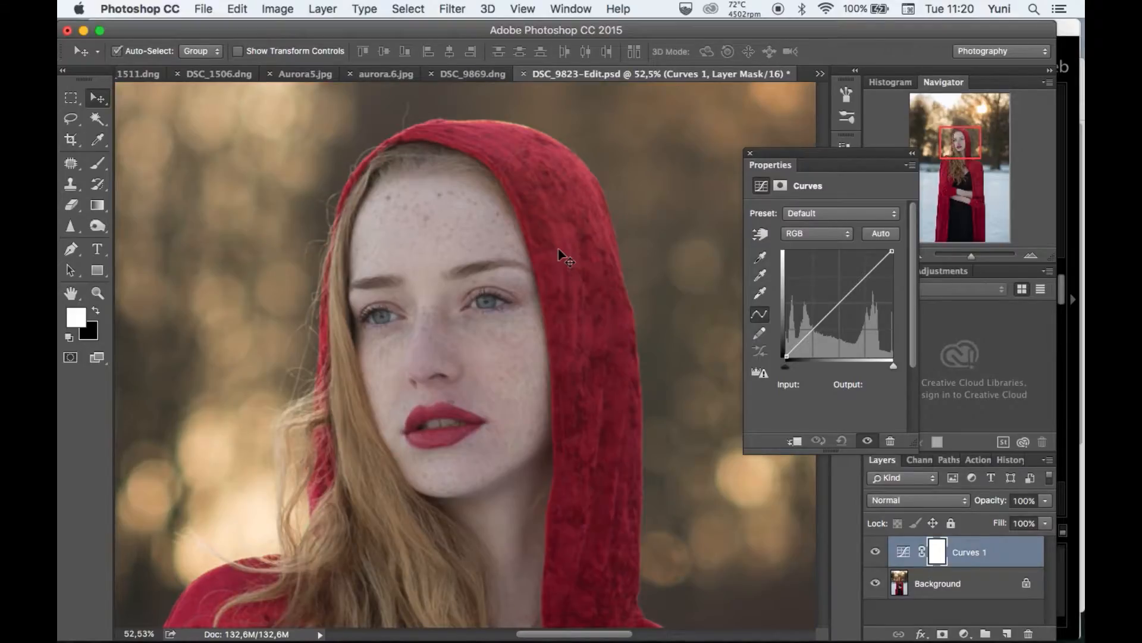
{"action": "key", "text": "super+i"}
{"action": "scroll", "coordinate": [520, 265], "scroll_direction": "up", "scroll_amount": 5}
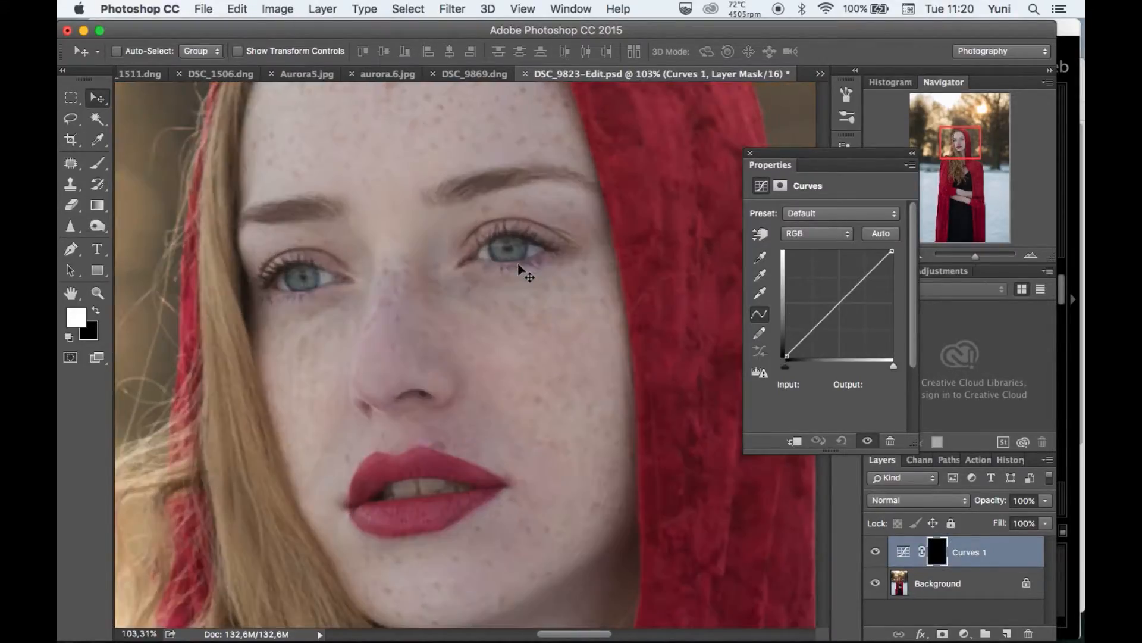
{"action": "left_click", "coordinate": [750, 155]}
Paint white over both irises on the Curves 1 mask using the 12 px Brush at 100% opacity and 83% flow.
{"action": "left_click", "coordinate": [75, 318]}
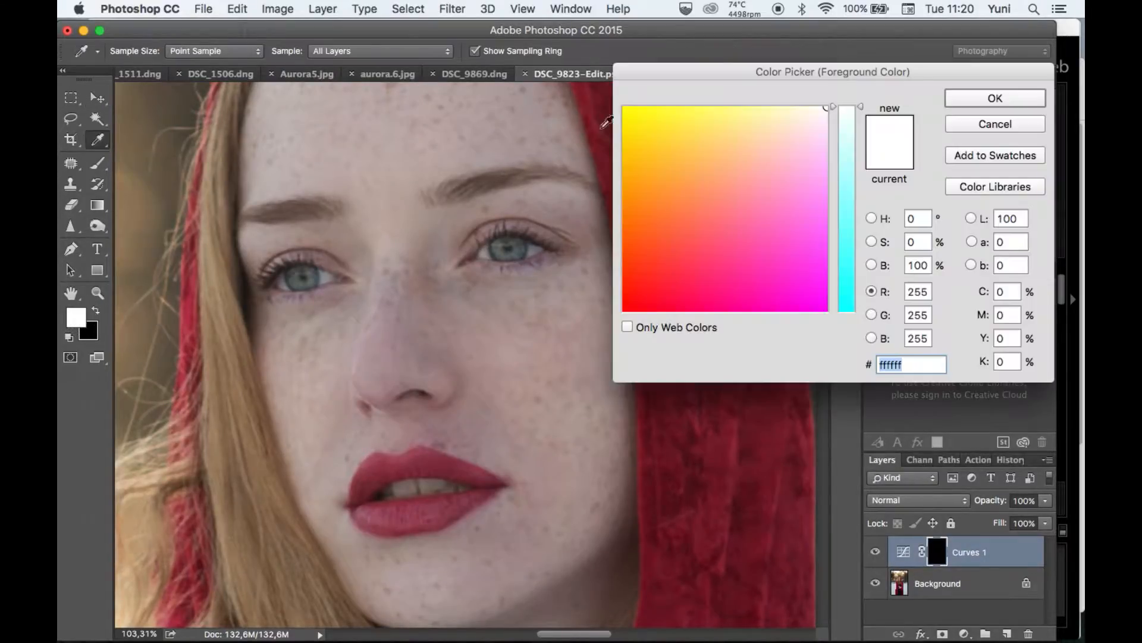
{"action": "left_click", "coordinate": [982, 100]}
{"action": "key", "text": "v"}
{"action": "left_click", "coordinate": [97, 163]}
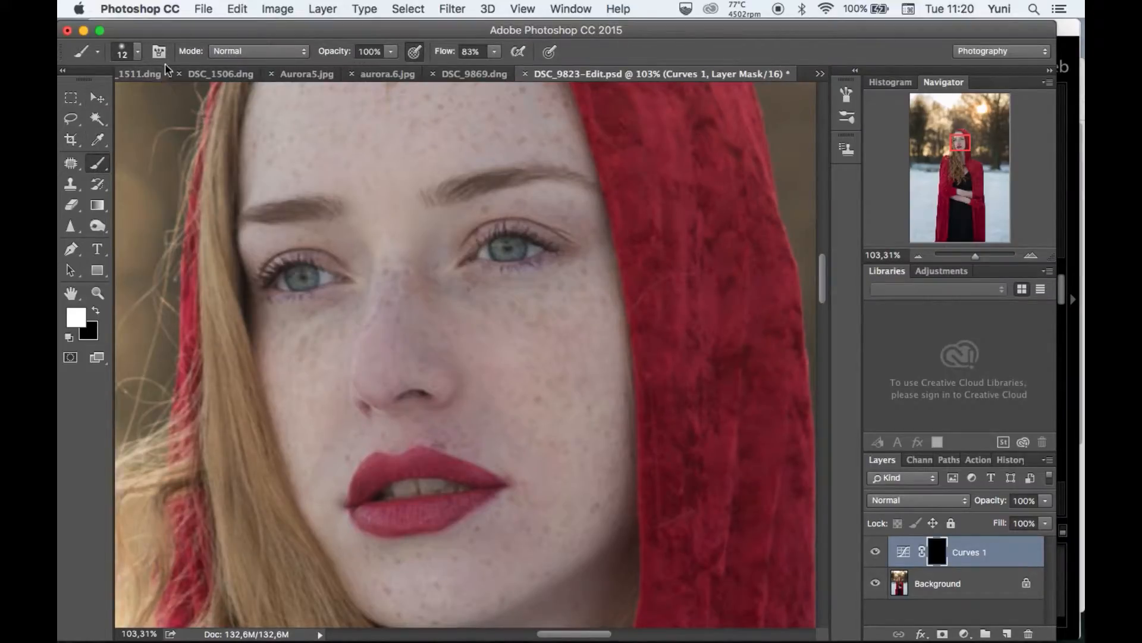
{"action": "key", "text": "super+plus"}
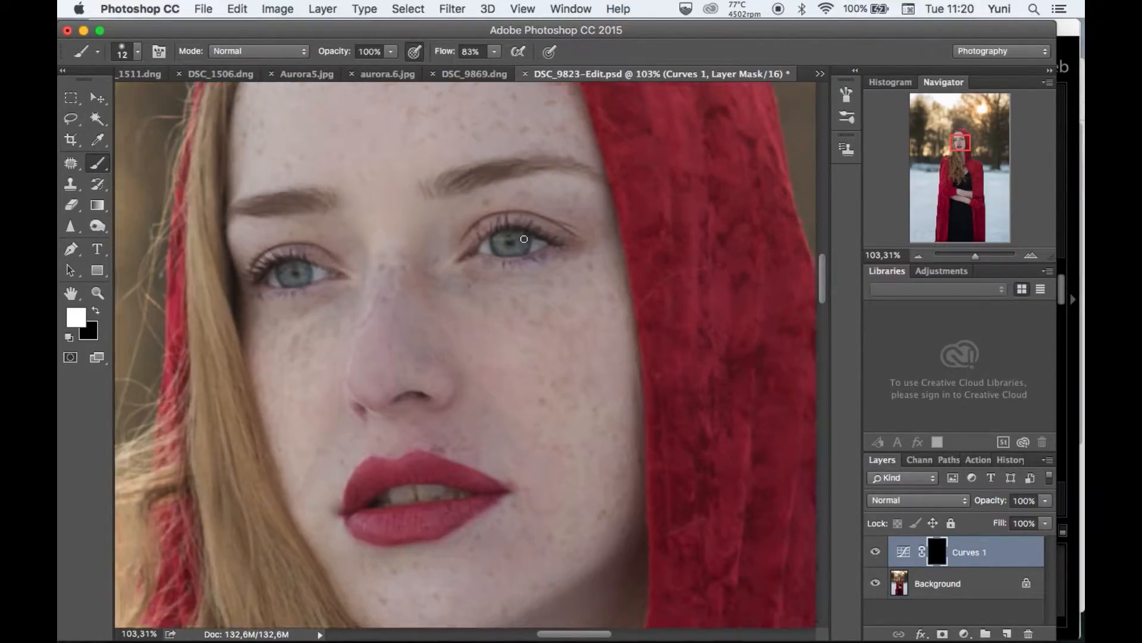
{"action": "scroll", "coordinate": [525, 239], "scroll_direction": "up", "scroll_amount": 5}
{"action": "scroll", "coordinate": [524, 239], "scroll_direction": "up", "scroll_amount": 2}
{"action": "scroll", "coordinate": [222, 191], "scroll_direction": "down", "scroll_amount": 3}
{"action": "mouse_move", "coordinate": [507, 263]}
{"action": "left_mouse_down"}
{"action": "mouse_move", "coordinate": [531, 263]}
{"action": "mouse_move", "coordinate": [523, 276]}
{"action": "mouse_move", "coordinate": [504, 262]}
{"action": "mouse_move", "coordinate": [522, 275]}
{"action": "mouse_move", "coordinate": [529, 263]}
{"action": "mouse_move", "coordinate": [503, 268]}
{"action": "left_mouse_up"}
{"action": "mouse_move", "coordinate": [270, 300]}
{"action": "left_mouse_down"}
{"action": "mouse_move", "coordinate": [292, 294]}
{"action": "mouse_move", "coordinate": [286, 307]}
{"action": "mouse_move", "coordinate": [271, 294]}
{"action": "mouse_move", "coordinate": [291, 297]}
{"action": "mouse_move", "coordinate": [271, 299]}
{"action": "left_mouse_up"}
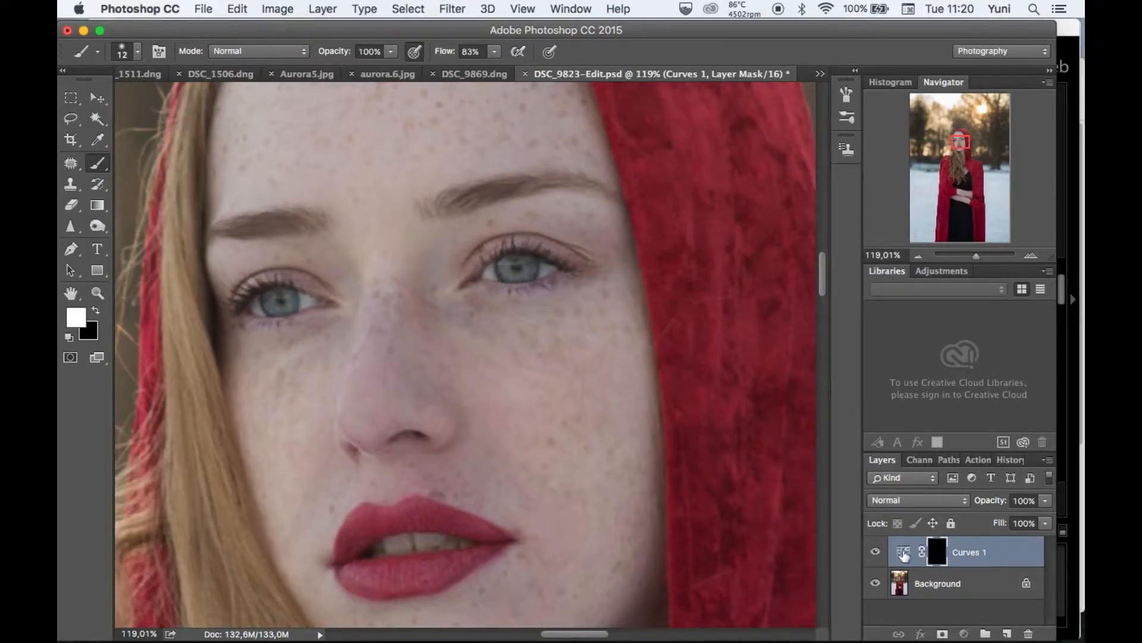
Brighten the eyes by raising the RGB curve of the Curves 1 layer to input 142, output 159.
{"action": "double_click", "coordinate": [903, 554]}
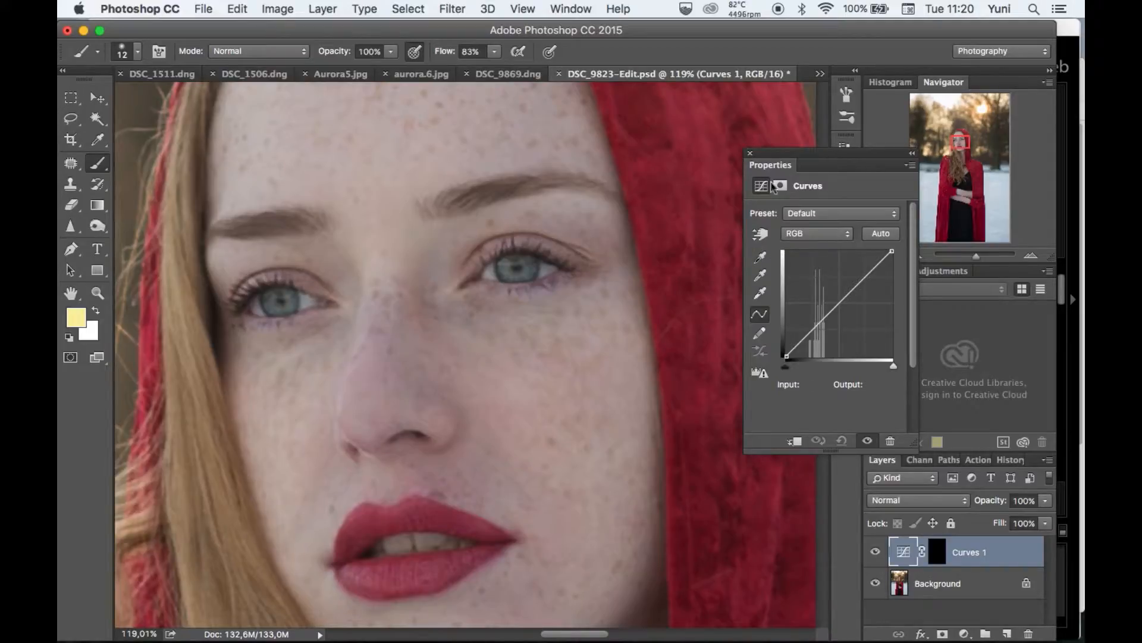
{"action": "left_click", "coordinate": [842, 298]}
{"action": "mouse_move", "coordinate": [842, 298]}
{"action": "left_mouse_down"}
{"action": "mouse_move", "coordinate": [857, 314]}
{"action": "mouse_move", "coordinate": [872, 303]}
{"action": "mouse_move", "coordinate": [817, 269]}
{"action": "mouse_move", "coordinate": [869, 325]}
{"action": "mouse_move", "coordinate": [846, 290]}
{"action": "left_mouse_up"}
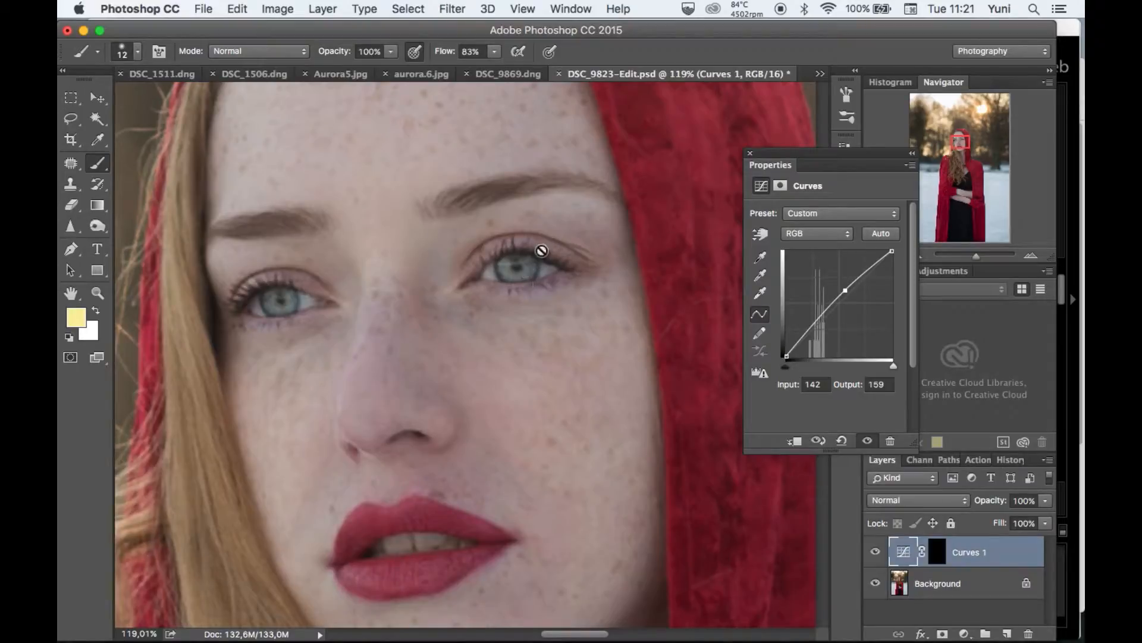
Raise the Blue curve to input 136, output 148 and the Green curve to input 156, output 164.
{"action": "left_click", "coordinate": [812, 233]}
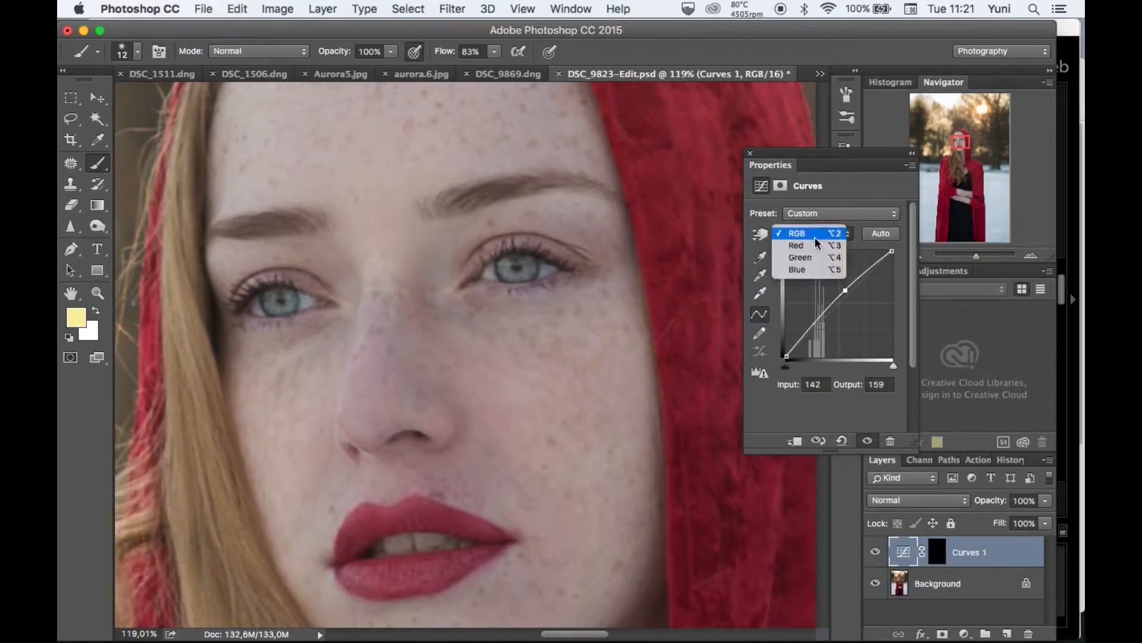
{"action": "left_click", "coordinate": [817, 272]}
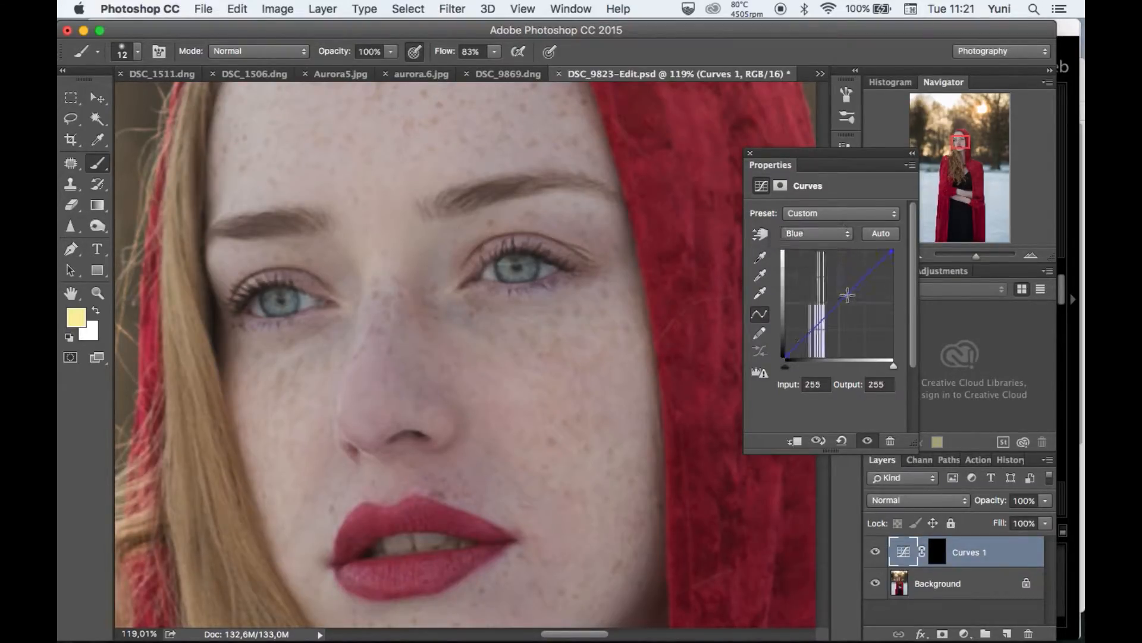
{"action": "left_click_drag", "start_coordinate": [846, 295], "coordinate": [844, 295]}
{"action": "left_click", "coordinate": [814, 235]}
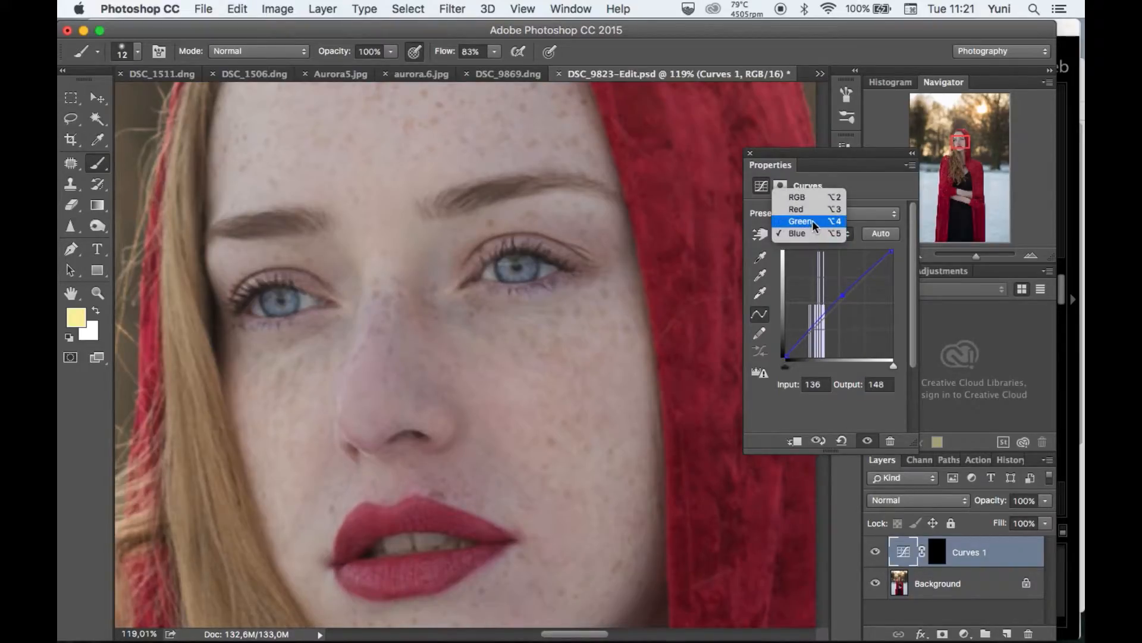
{"action": "left_click", "coordinate": [813, 221]}
{"action": "left_click_drag", "start_coordinate": [851, 292], "coordinate": [852, 289]}
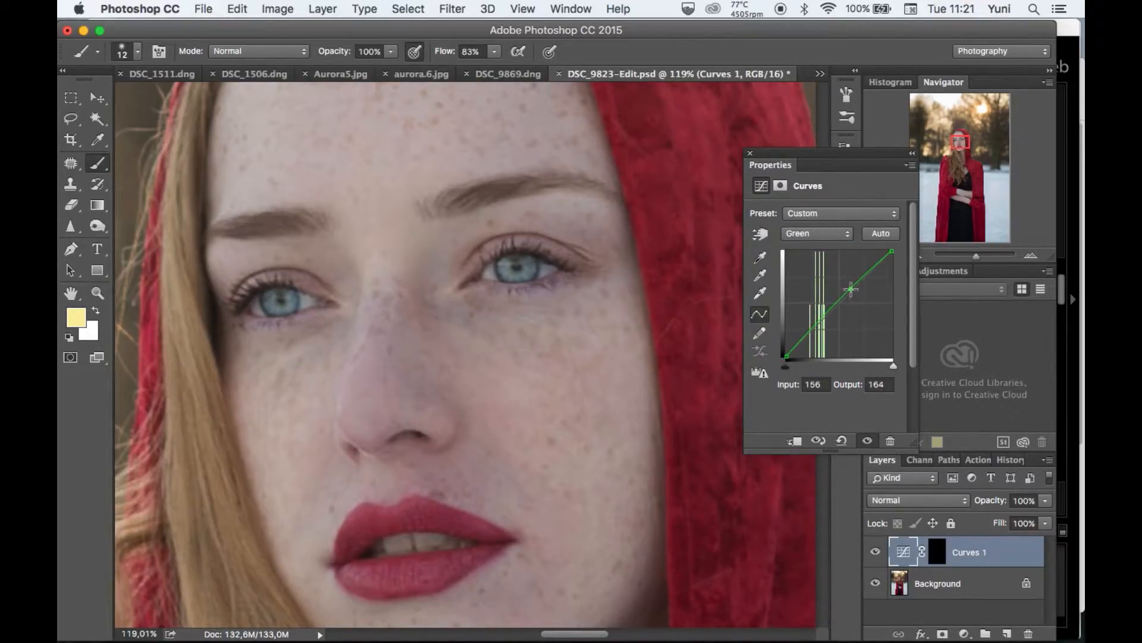
Lower the Red curve of the Curves 1 layer to input 166, output 159 and close the curve settings.
{"action": "left_click", "coordinate": [821, 231]}
{"action": "left_click", "coordinate": [821, 220]}
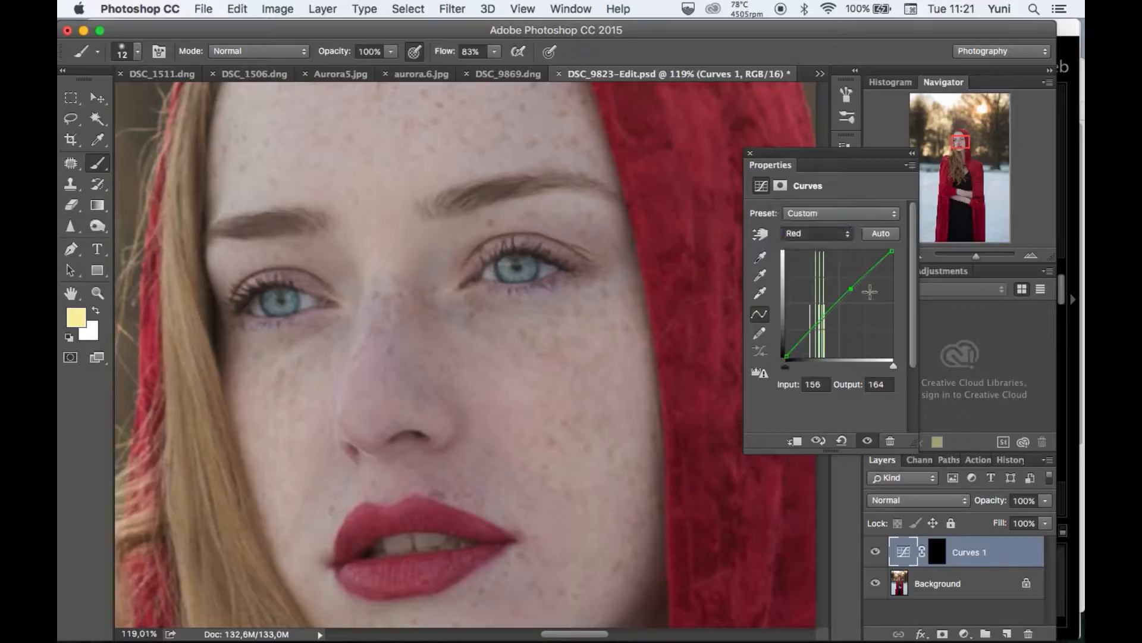
{"action": "left_click_drag", "start_coordinate": [854, 289], "coordinate": [854, 289]}
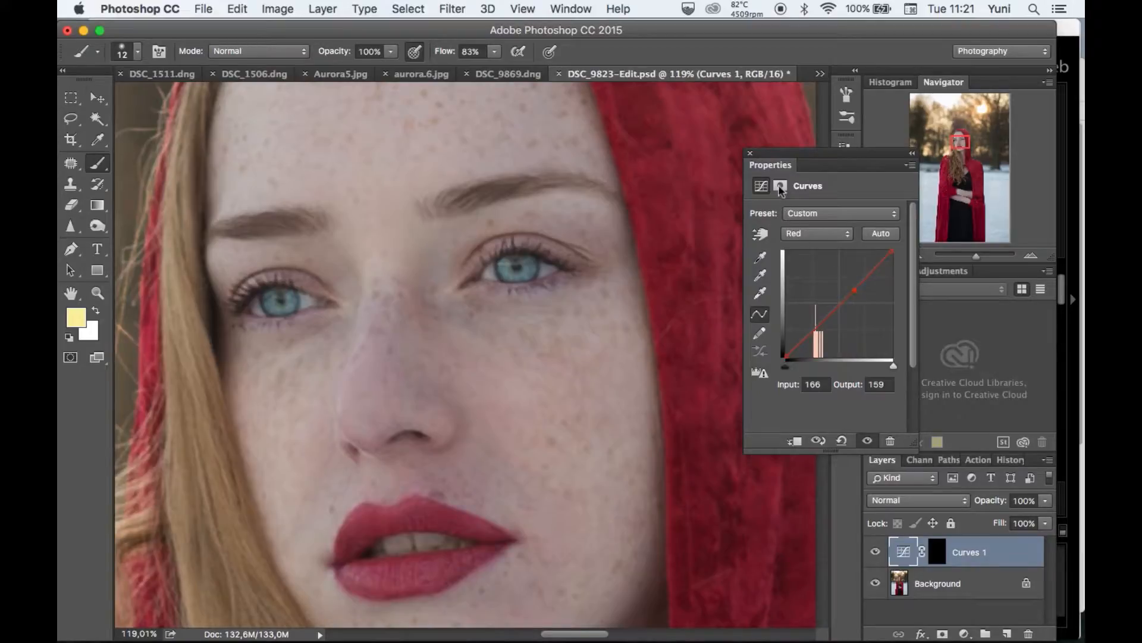
{"action": "left_click", "coordinate": [752, 154]}
Compare the eyes with the Curves 1 layer hidden and shown, and reduce the layer's opacity to 54%.
{"action": "scroll", "coordinate": [708, 295], "scroll_direction": "down", "scroll_amount": 6}
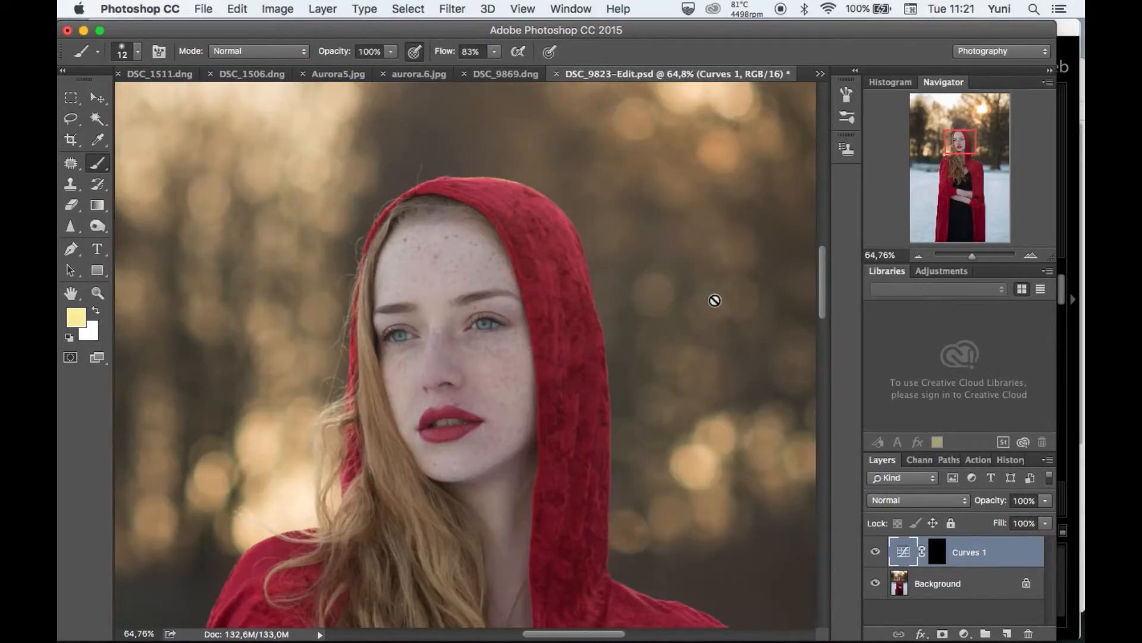
{"action": "left_click", "coordinate": [877, 553]}
{"action": "left_click", "coordinate": [878, 554]}
{"action": "left_click", "coordinate": [877, 553]}
{"action": "left_click", "coordinate": [877, 553]}
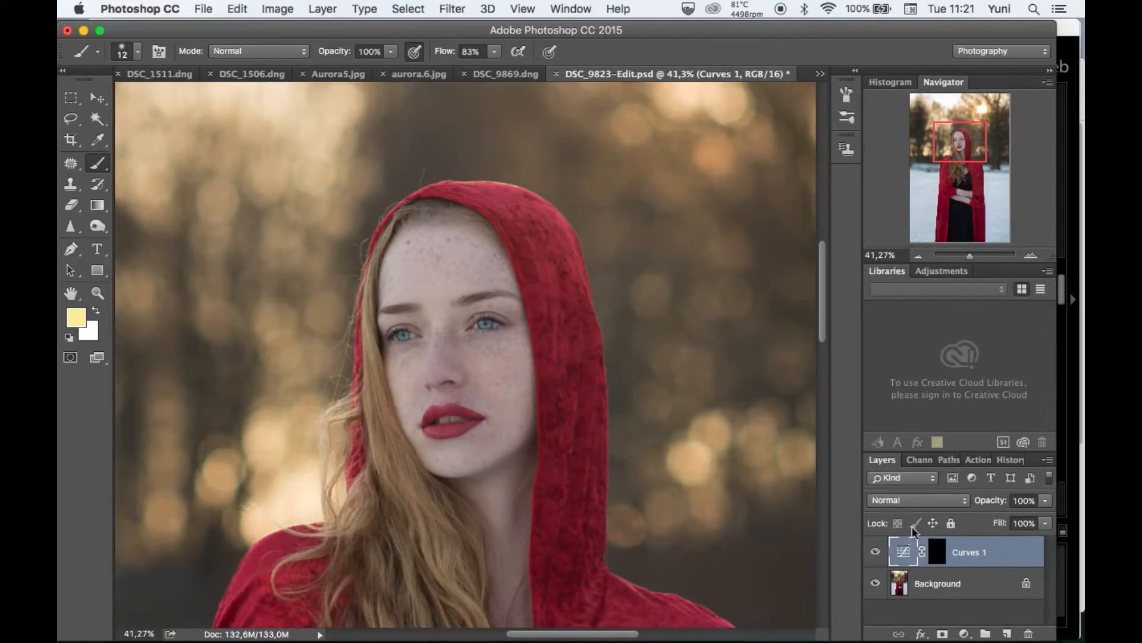
{"action": "left_click", "coordinate": [1046, 501]}
{"action": "left_click_drag", "start_coordinate": [1045, 516], "coordinate": [1019, 522]}
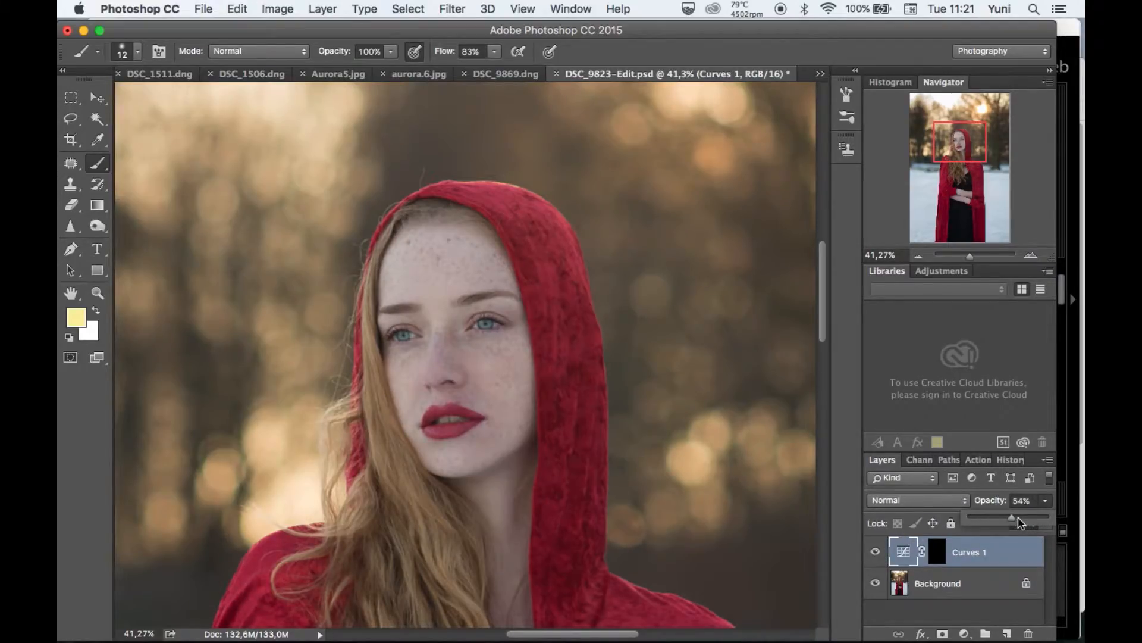
Check the eye effect with the Curves 1 layer off and on, and set the layer's opacity to 45%.
{"action": "left_click", "coordinate": [878, 553]}
{"action": "left_click", "coordinate": [878, 553]}
{"action": "left_click", "coordinate": [877, 552]}
{"action": "left_click", "coordinate": [877, 553]}
{"action": "left_click", "coordinate": [877, 553]}
{"action": "scroll", "coordinate": [738, 482], "scroll_direction": "down", "scroll_amount": 3}
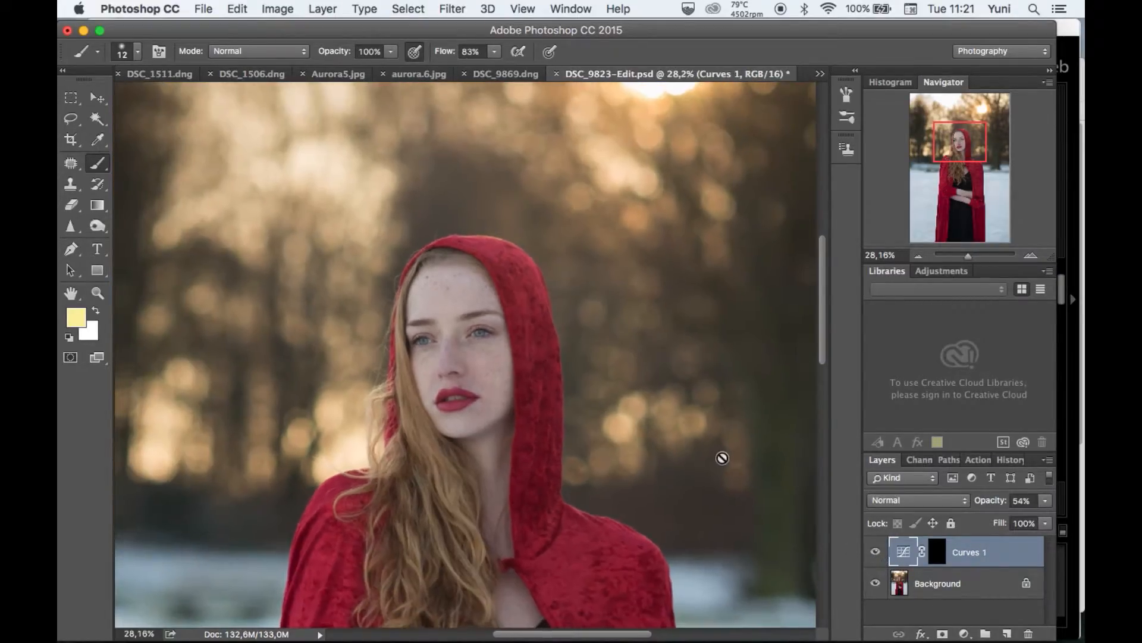
{"action": "scroll", "coordinate": [783, 363], "scroll_direction": "up", "scroll_amount": 5}
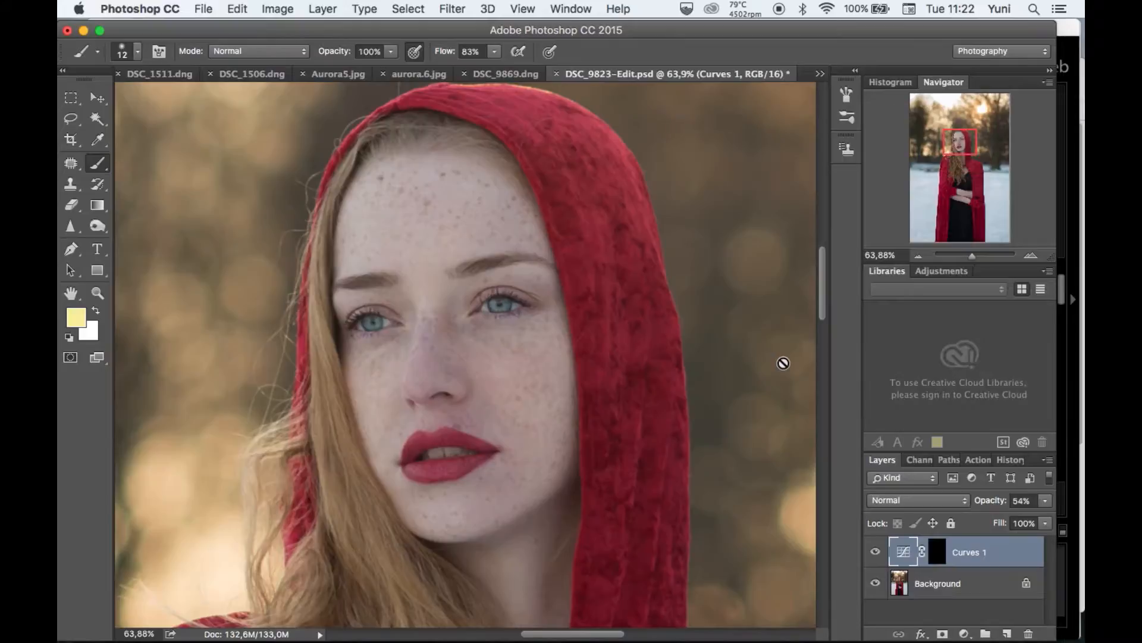
{"action": "left_click", "coordinate": [1047, 500]}
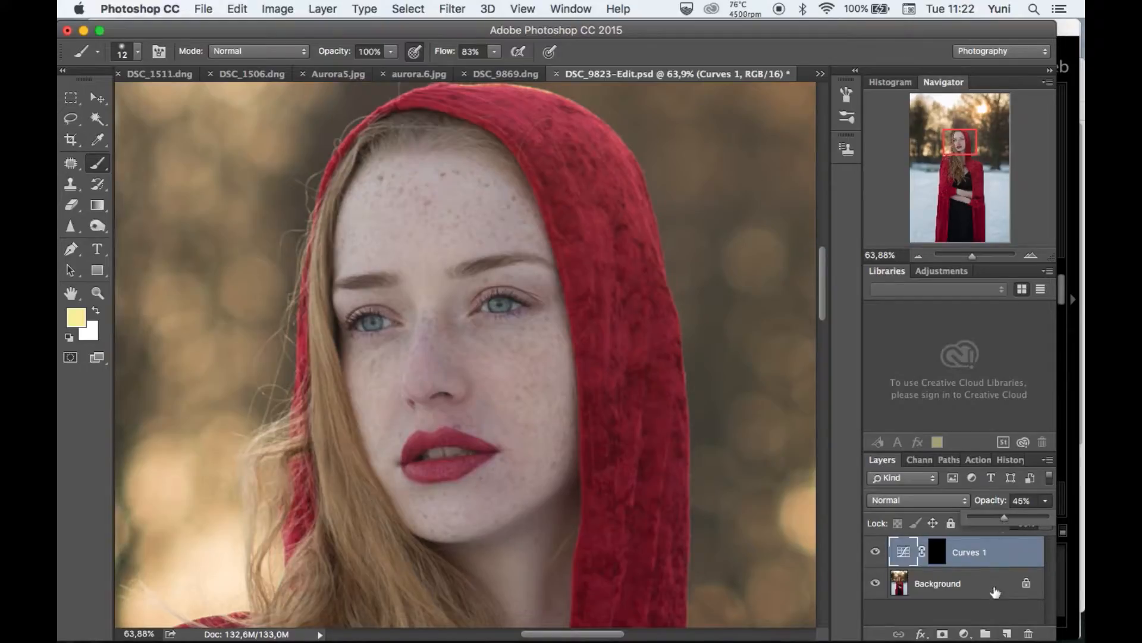
{"action": "left_click", "coordinate": [993, 588]}
Duplicate the Background layer and desaturate the copy to black and white.
{"action": "left_click", "coordinate": [992, 589]}
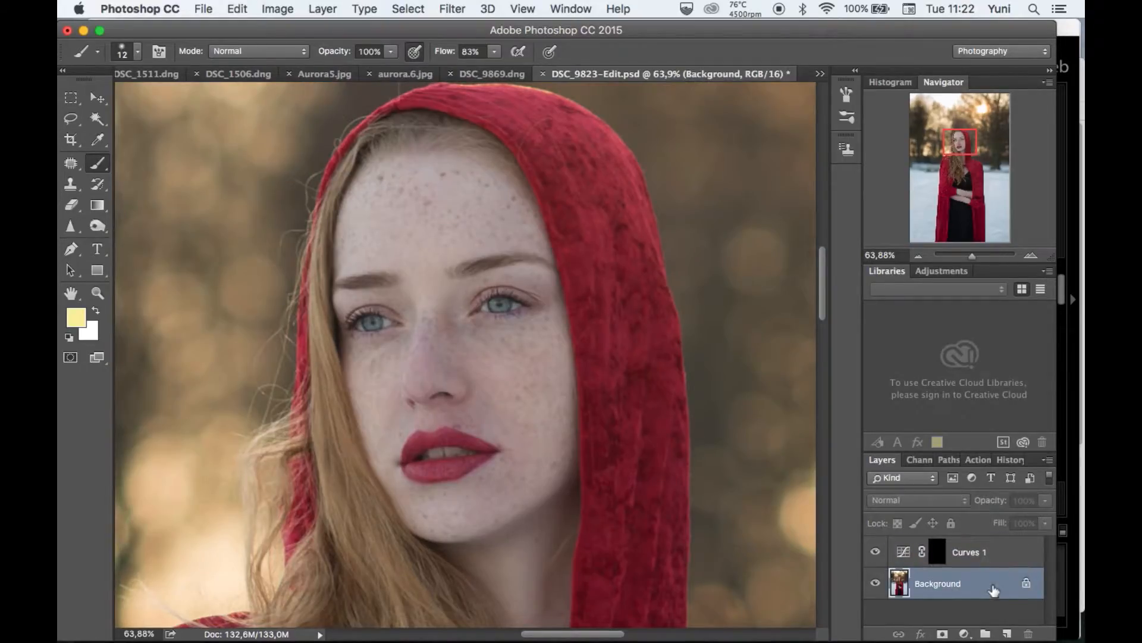
{"action": "left_click", "coordinate": [877, 552]}
{"action": "left_click", "coordinate": [876, 552]}
{"action": "scroll", "coordinate": [667, 477], "scroll_direction": "down", "scroll_amount": 6}
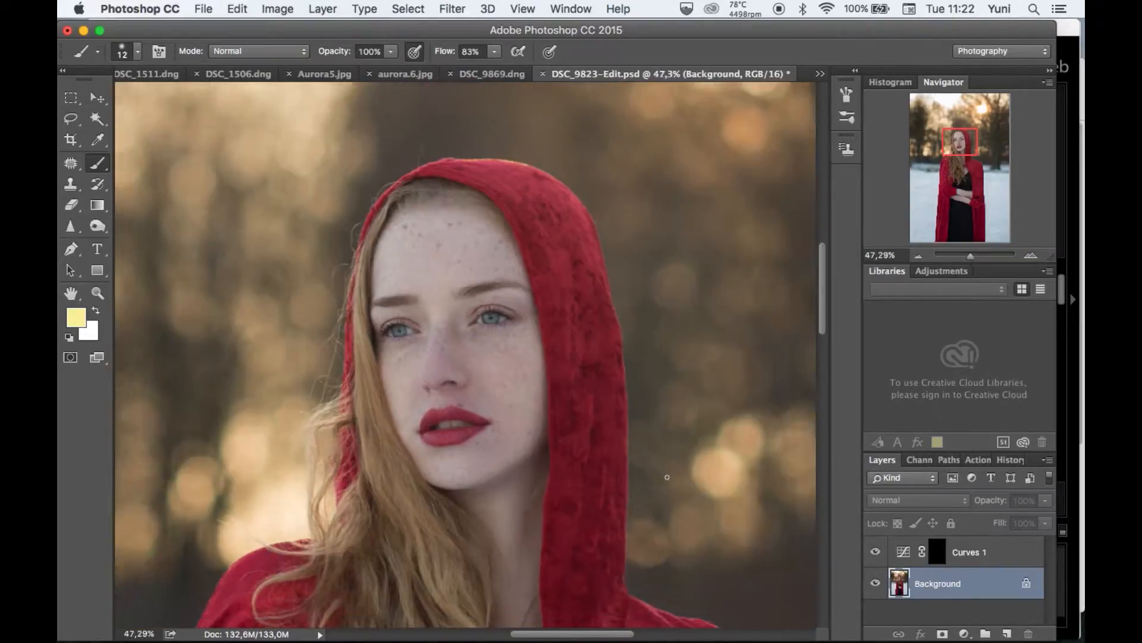
{"action": "scroll", "coordinate": [667, 478], "scroll_direction": "up", "scroll_amount": 3}
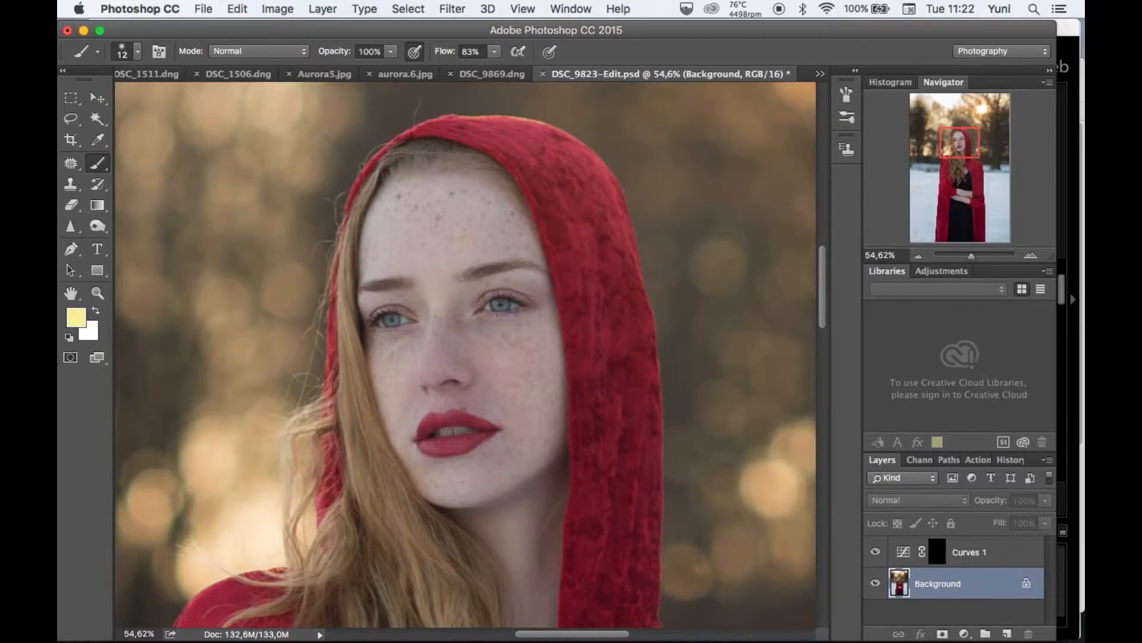
{"action": "key", "text": "super+j"}
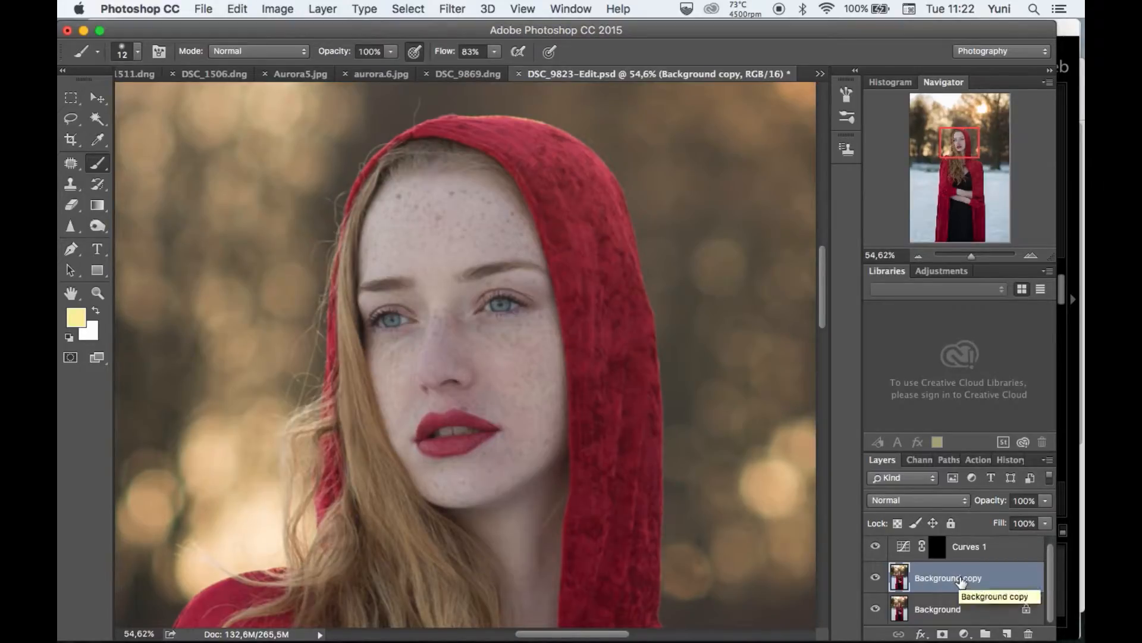
{"action": "key", "text": "super+i"}
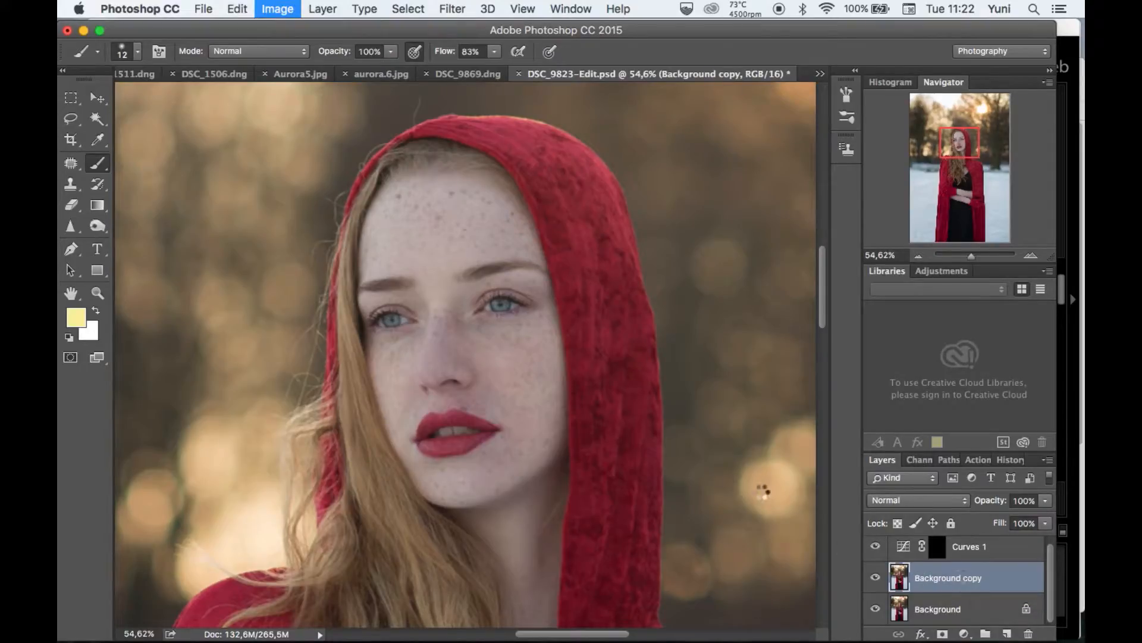
Set the blend mode of the Background copy layer to Overlay.
{"action": "scroll", "coordinate": [460, 357], "scroll_direction": "down", "scroll_amount": 5}
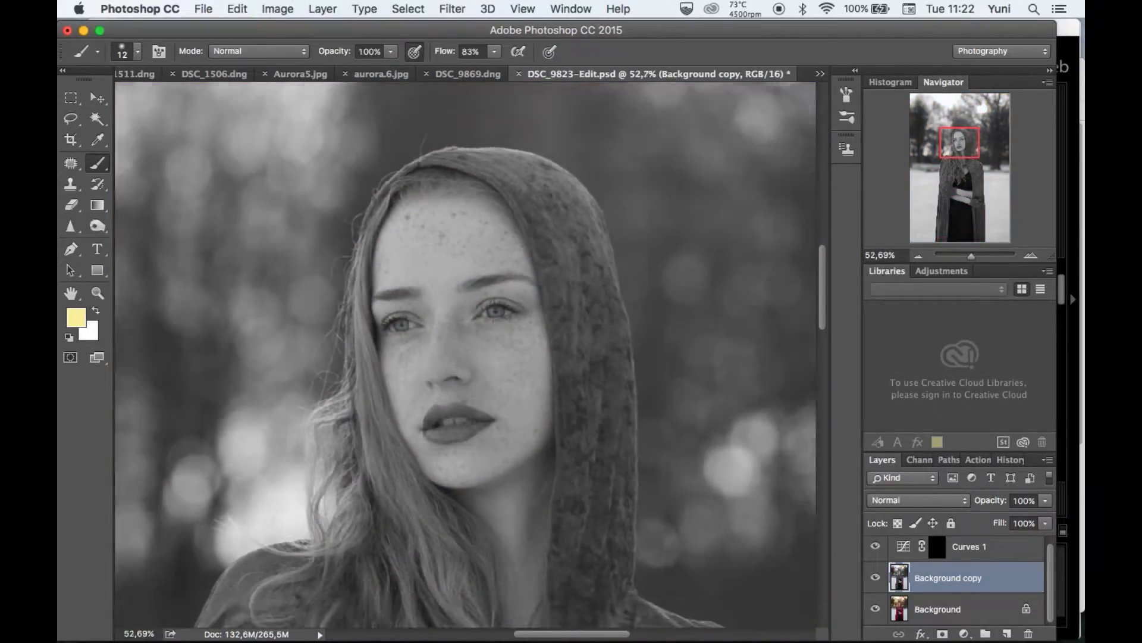
{"action": "scroll", "coordinate": [460, 357], "scroll_direction": "up", "scroll_amount": 1}
{"action": "scroll", "coordinate": [460, 357], "scroll_direction": "down", "scroll_amount": 3}
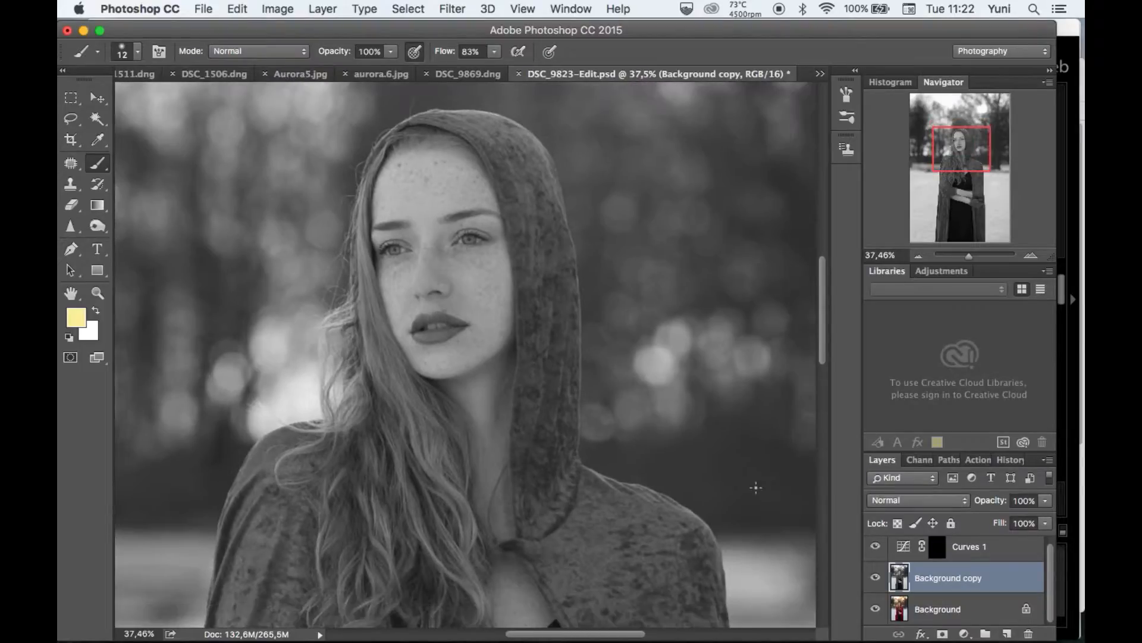
{"action": "scroll", "coordinate": [685, 481], "scroll_direction": "down", "scroll_amount": 4}
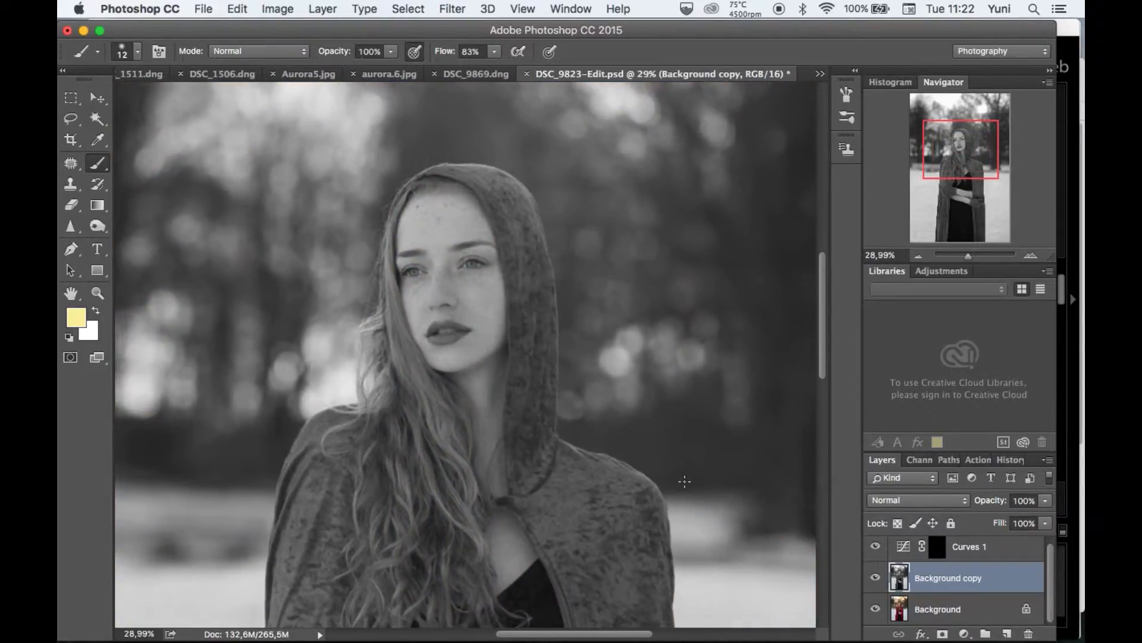
{"action": "scroll", "coordinate": [685, 482], "scroll_direction": "up", "scroll_amount": 2}
{"action": "scroll", "coordinate": [684, 481], "scroll_direction": "up", "scroll_amount": 4}
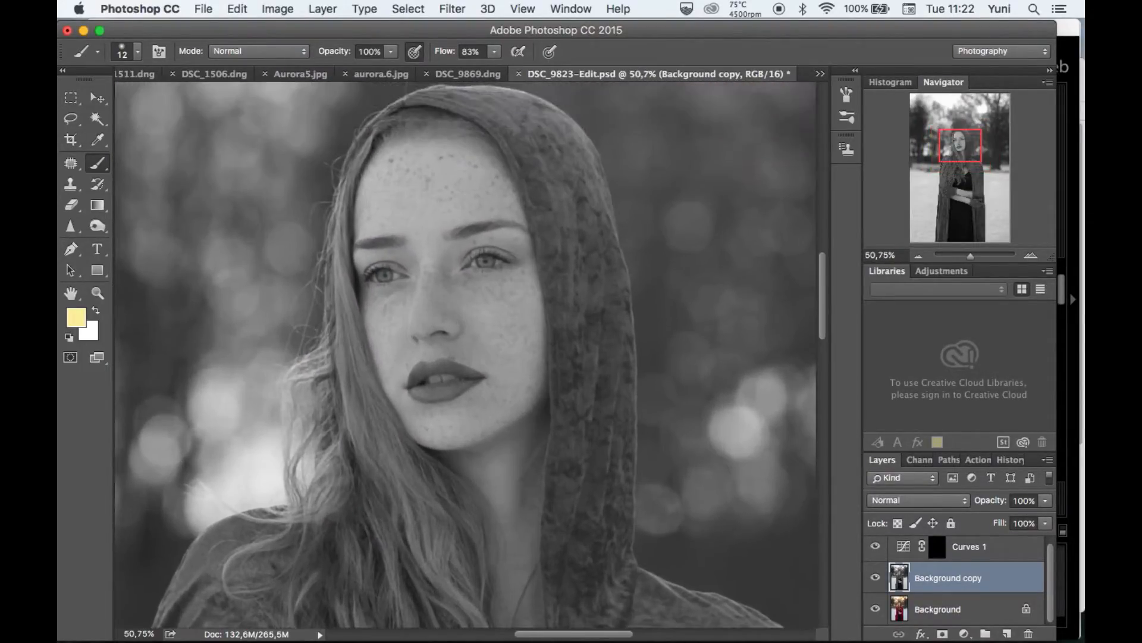
{"action": "left_click", "coordinate": [959, 500]}
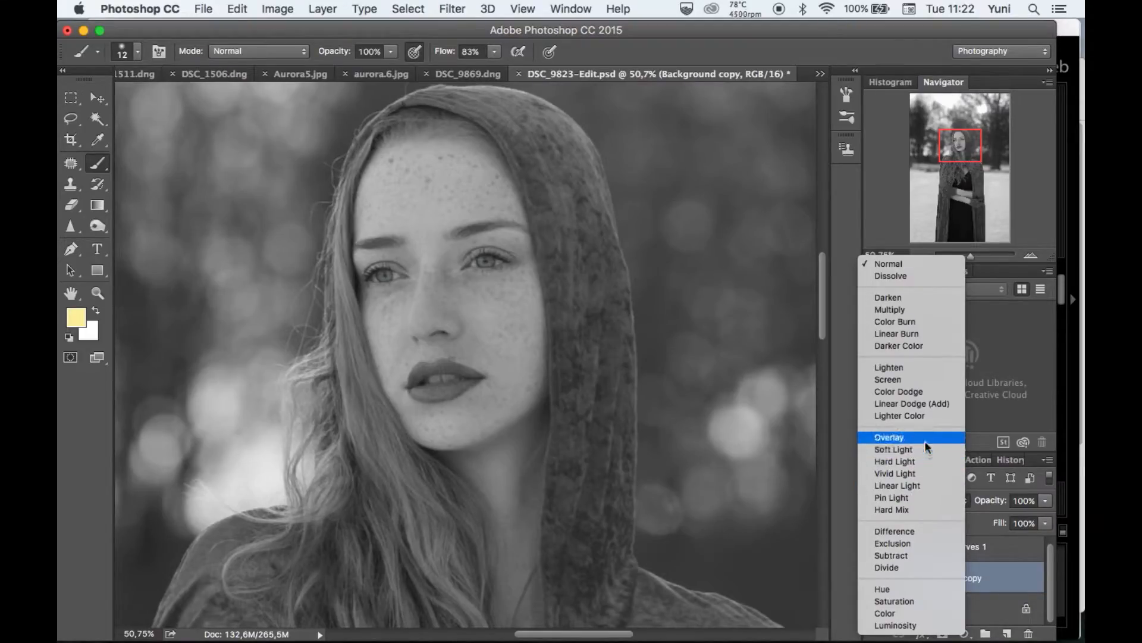
{"action": "left_click", "coordinate": [924, 440]}
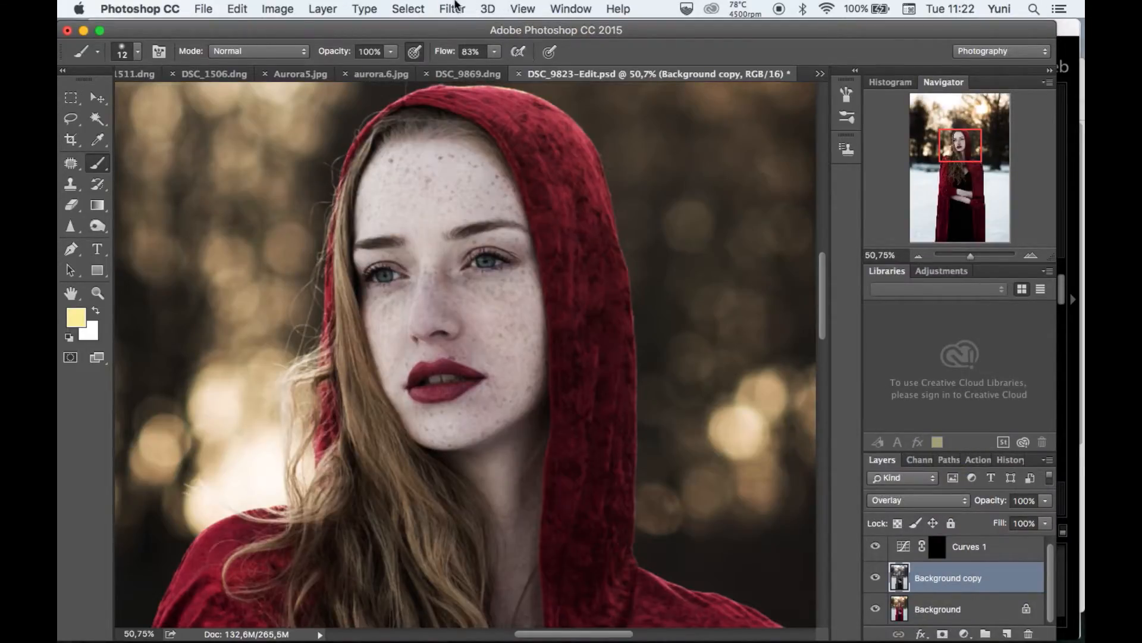
Apply the High Pass filter to the Background copy layer with a radius of 1.8 pixels.
{"action": "left_click", "coordinate": [454, 8]}
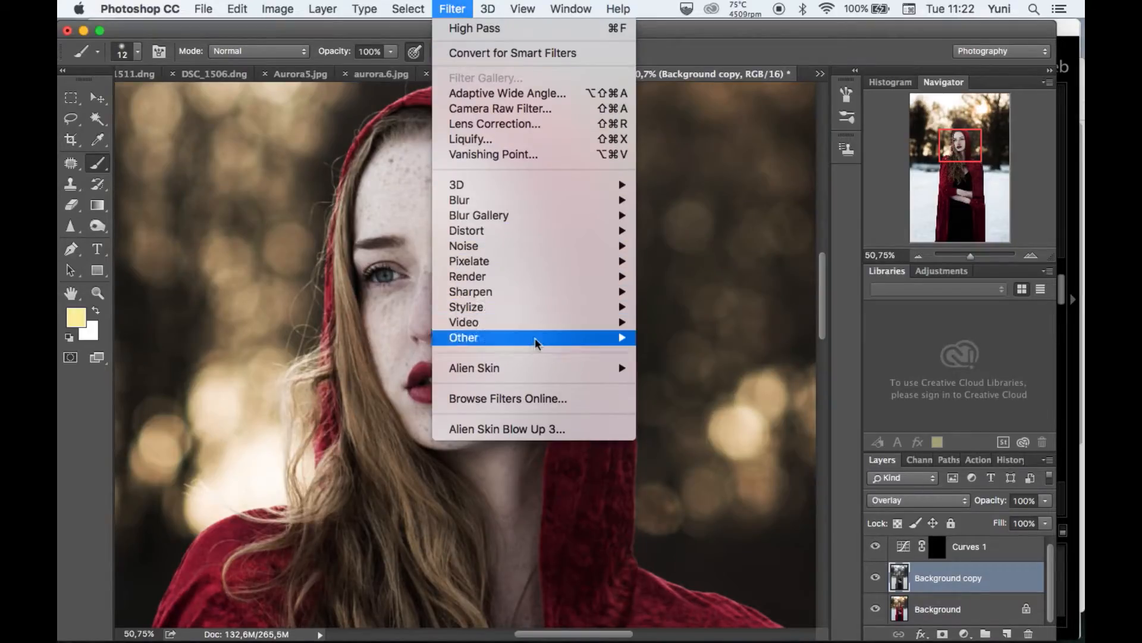
{"action": "mouse_move", "coordinate": [539, 338]}
{"action": "left_click", "coordinate": [678, 353]}
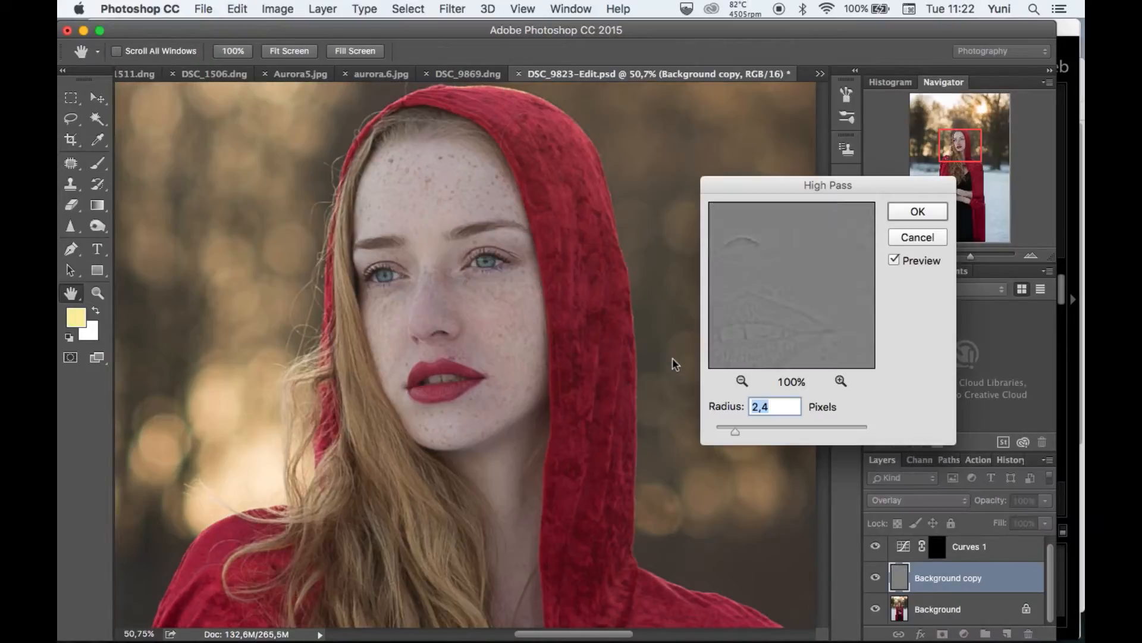
{"action": "left_click_drag", "start_coordinate": [778, 287], "coordinate": [830, 377]}
{"action": "left_click_drag", "start_coordinate": [795, 320], "coordinate": [813, 388]}
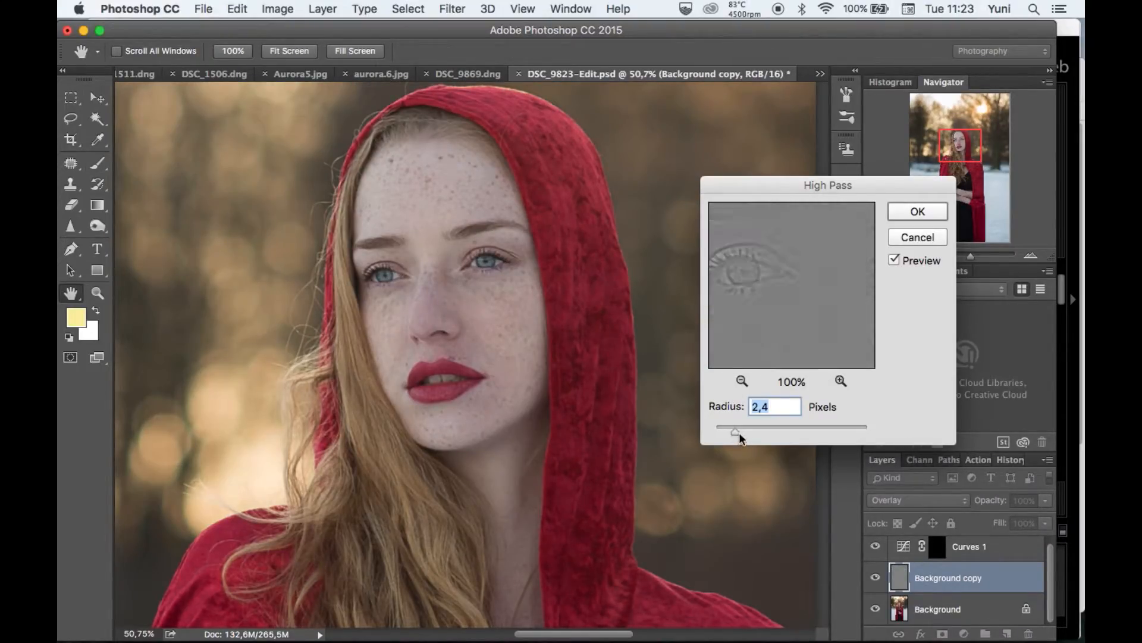
{"action": "left_click_drag", "start_coordinate": [755, 433], "coordinate": [759, 433]}
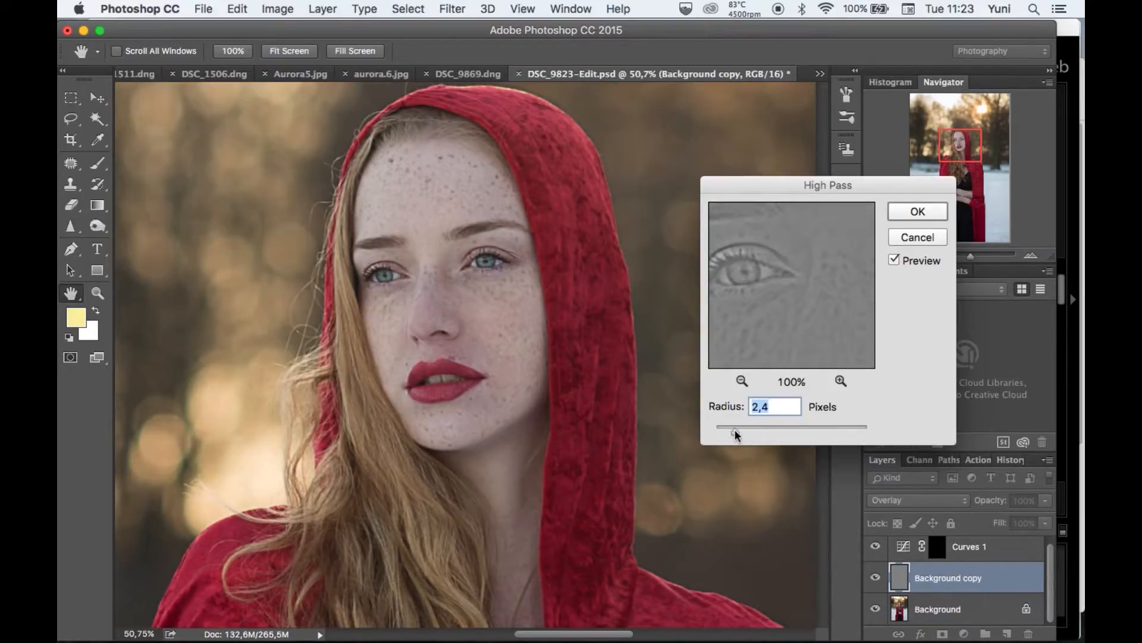
{"action": "left_click_drag", "start_coordinate": [794, 319], "coordinate": [760, 312]}
{"action": "left_click_drag", "start_coordinate": [819, 337], "coordinate": [796, 332]}
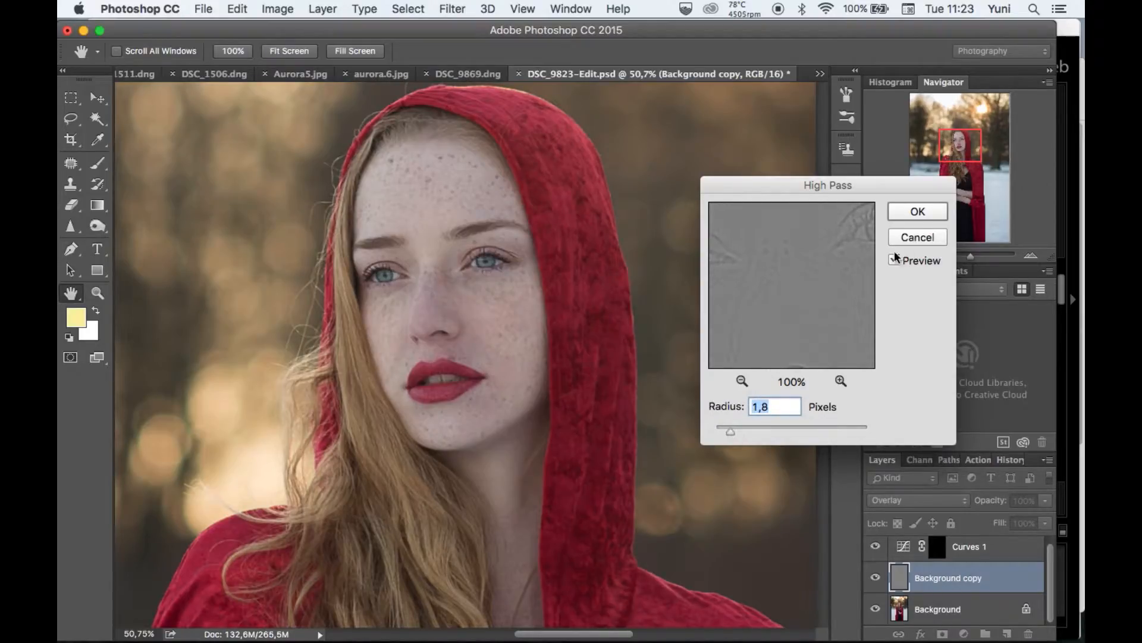
{"action": "left_click", "coordinate": [920, 213]}
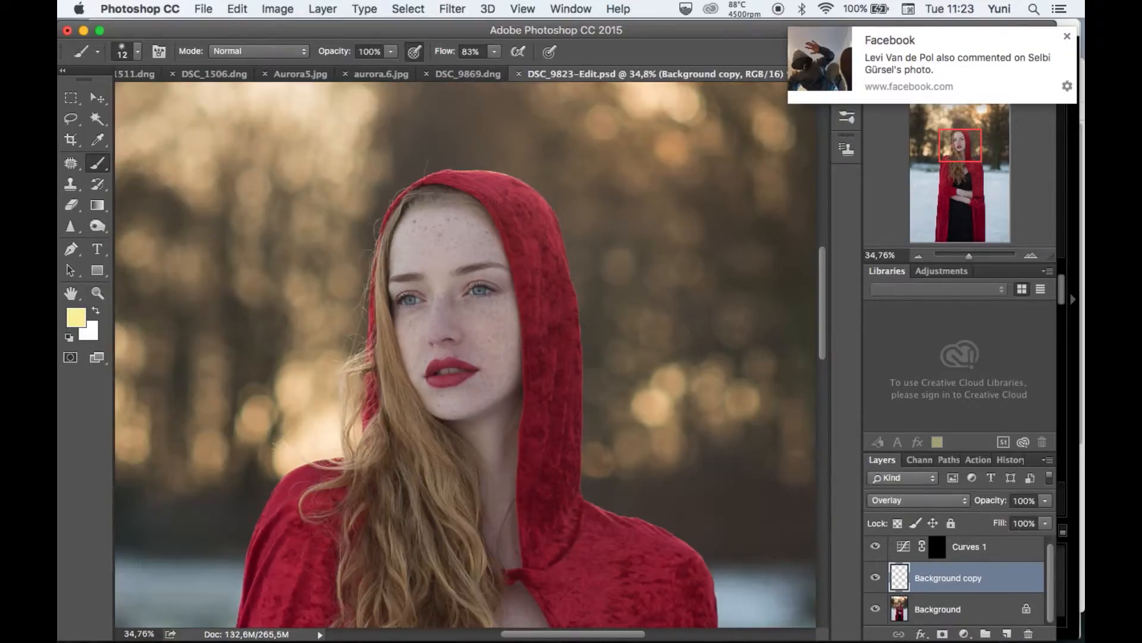
Inspect the sharpening at different magnifications, comparing the portrait with the Background copy layer hidden and shown.
{"action": "scroll", "coordinate": [605, 435], "scroll_direction": "down", "scroll_amount": 3}
{"action": "scroll", "coordinate": [605, 435], "scroll_direction": "down", "scroll_amount": 8}
{"action": "scroll", "coordinate": [605, 435], "scroll_direction": "down", "scroll_amount": 5}
{"action": "scroll", "coordinate": [605, 435], "scroll_direction": "down", "scroll_amount": 1}
{"action": "scroll", "coordinate": [605, 435], "scroll_direction": "up", "scroll_amount": 6}
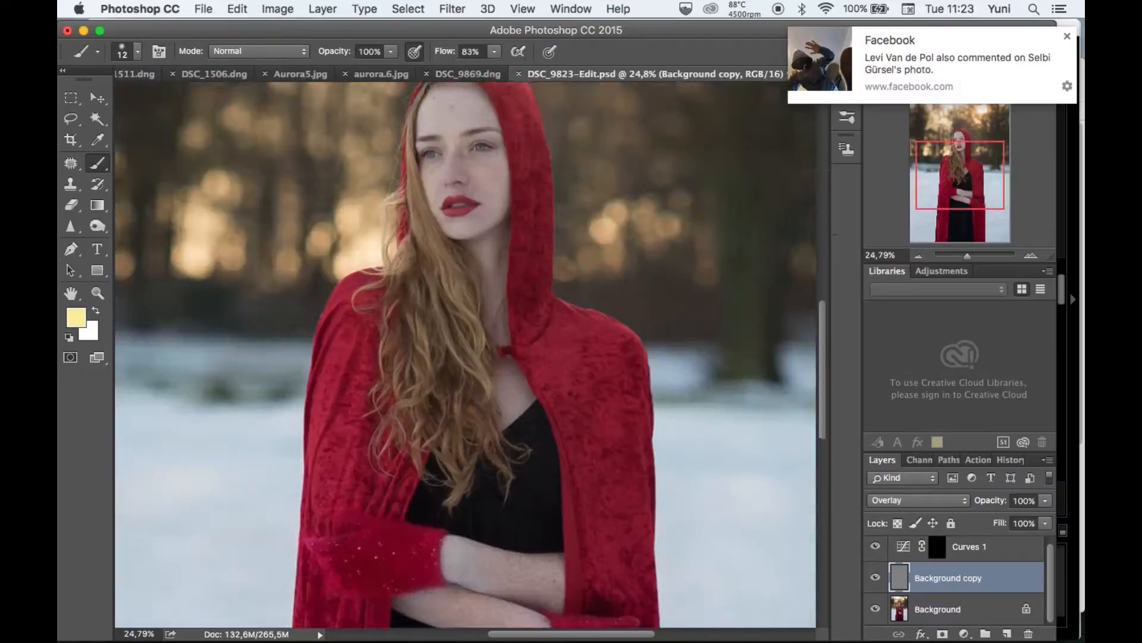
{"action": "scroll", "coordinate": [605, 435], "scroll_direction": "up", "scroll_amount": 6}
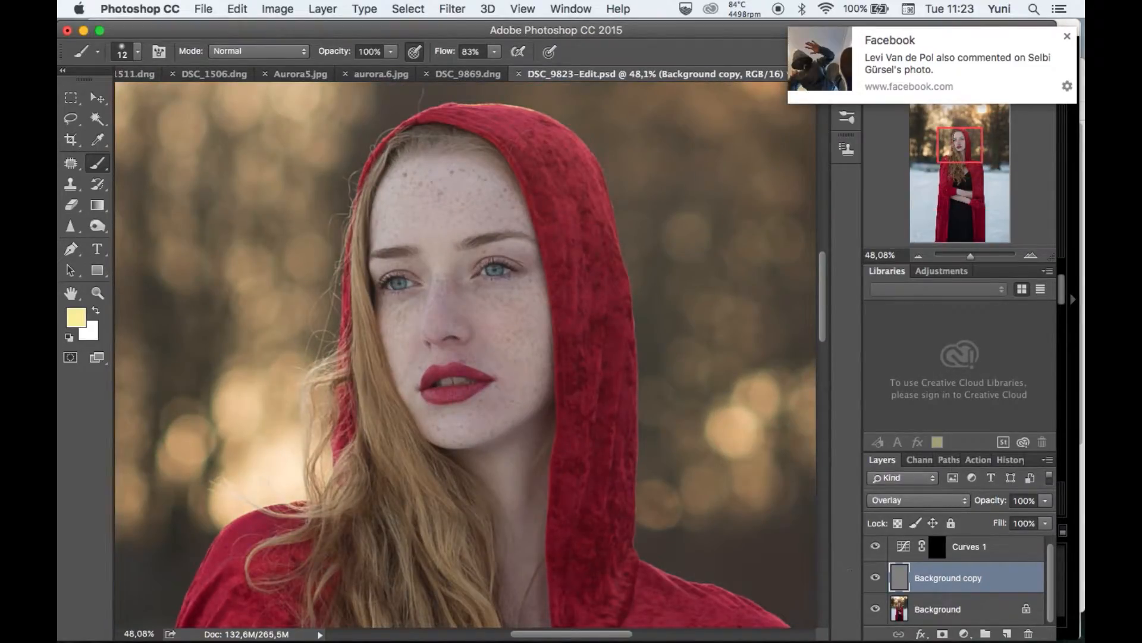
{"action": "left_click", "coordinate": [876, 578]}
{"action": "left_click", "coordinate": [876, 579]}
{"action": "scroll", "coordinate": [467, 339], "scroll_direction": "down", "scroll_amount": 2}
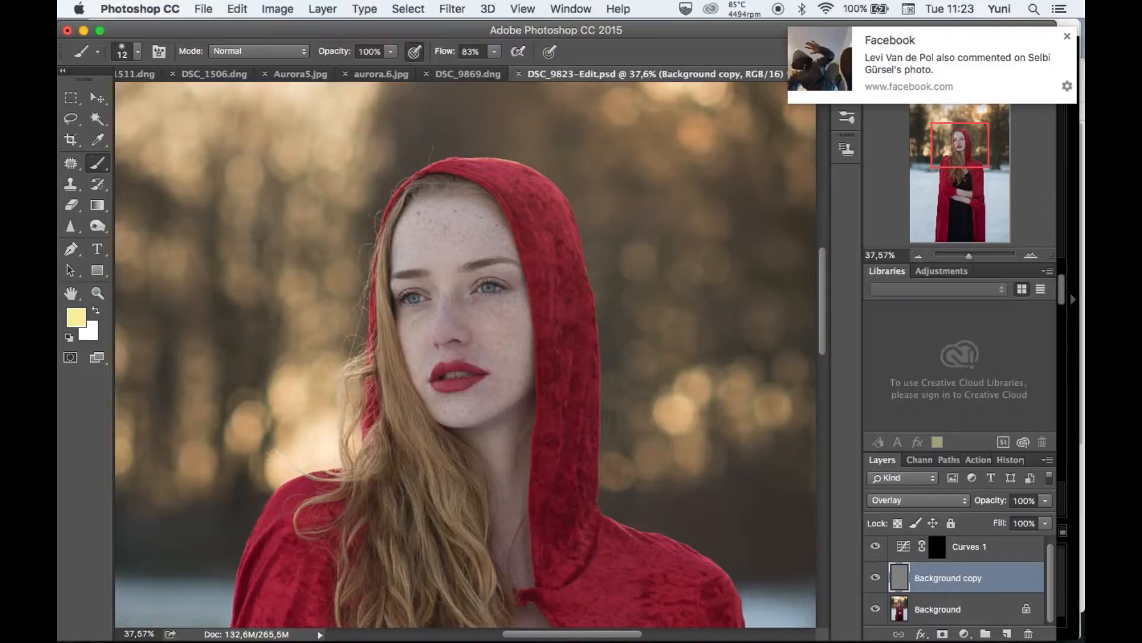
{"action": "scroll", "coordinate": [478, 356], "scroll_direction": "up", "scroll_amount": 2}
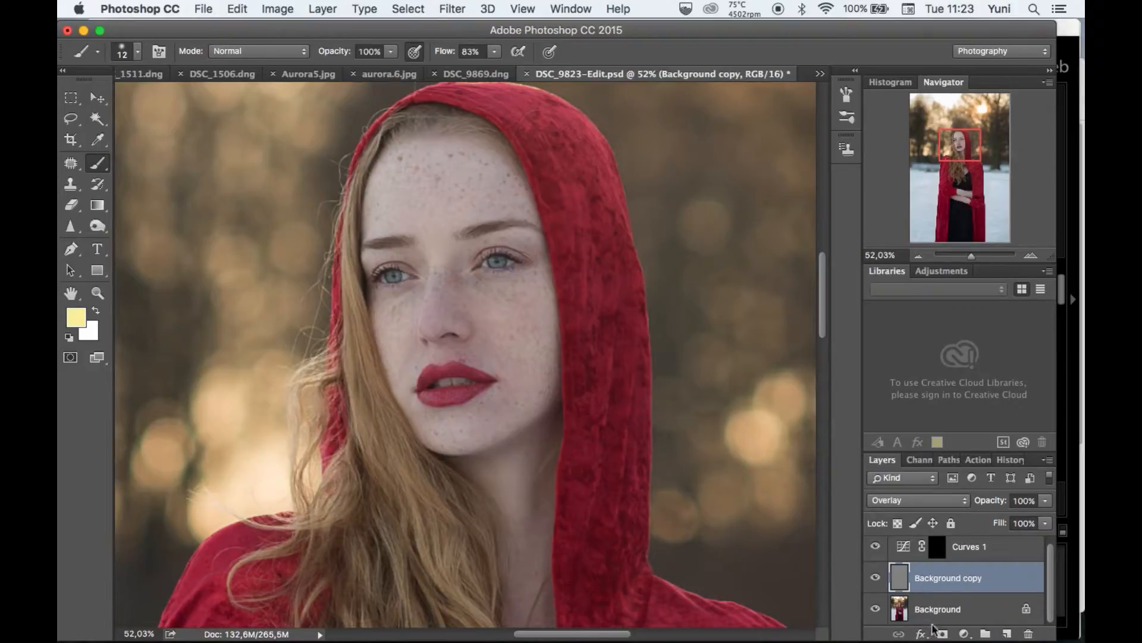
Add a black layer mask to the Background copy layer and paint white over the eyes with a 70 px brush.
{"action": "left_click", "coordinate": [943, 634]}
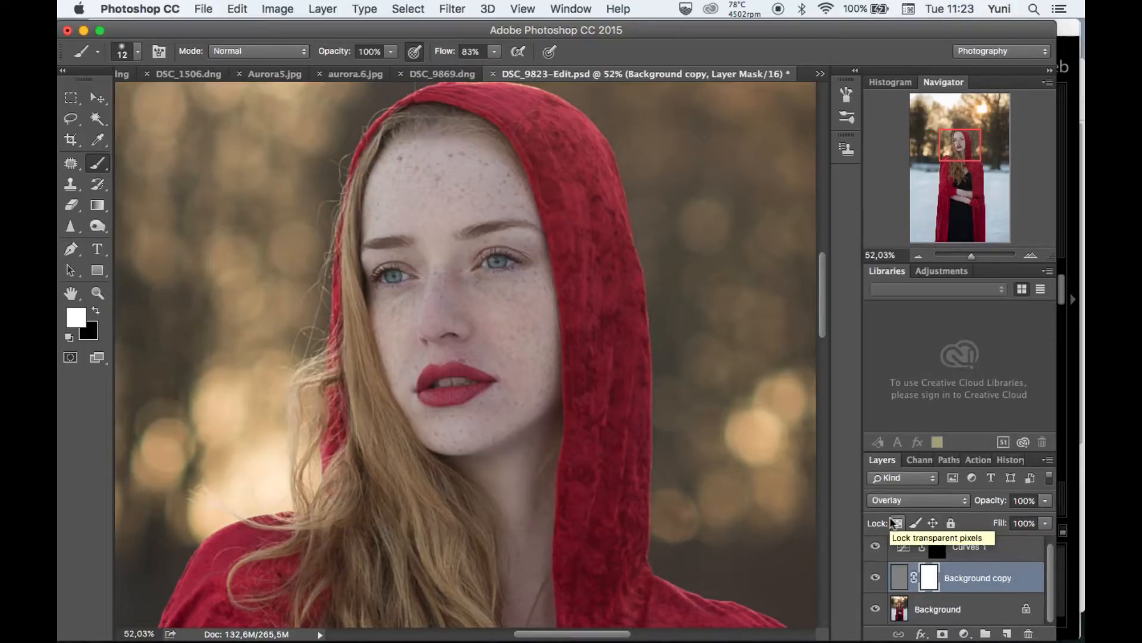
{"action": "key", "text": "super+i"}
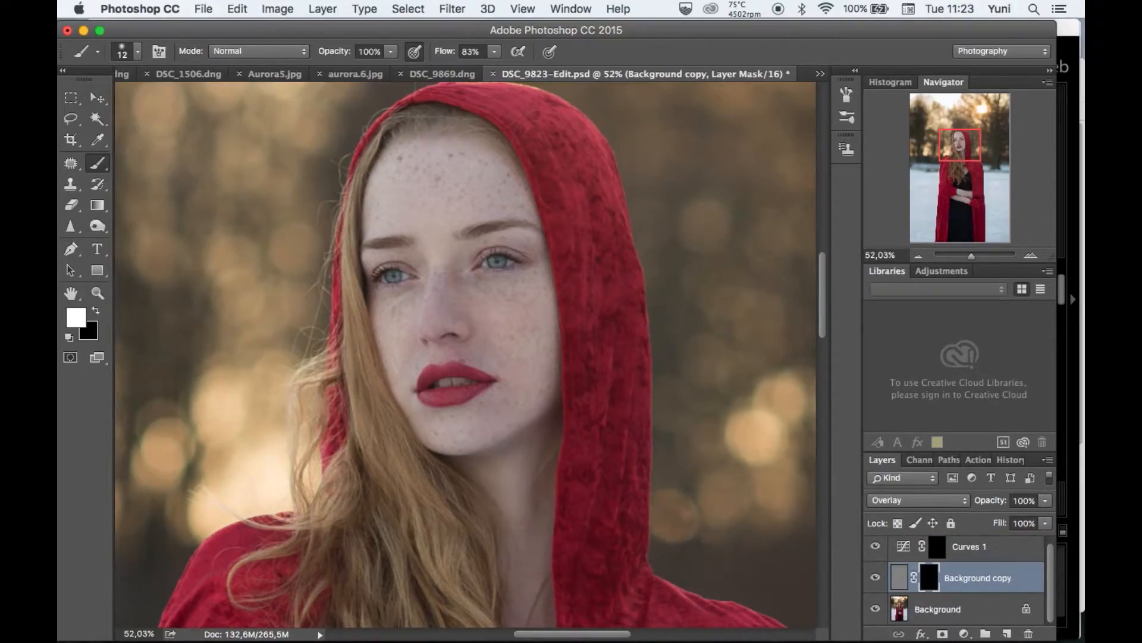
{"action": "left_click", "coordinate": [137, 51]}
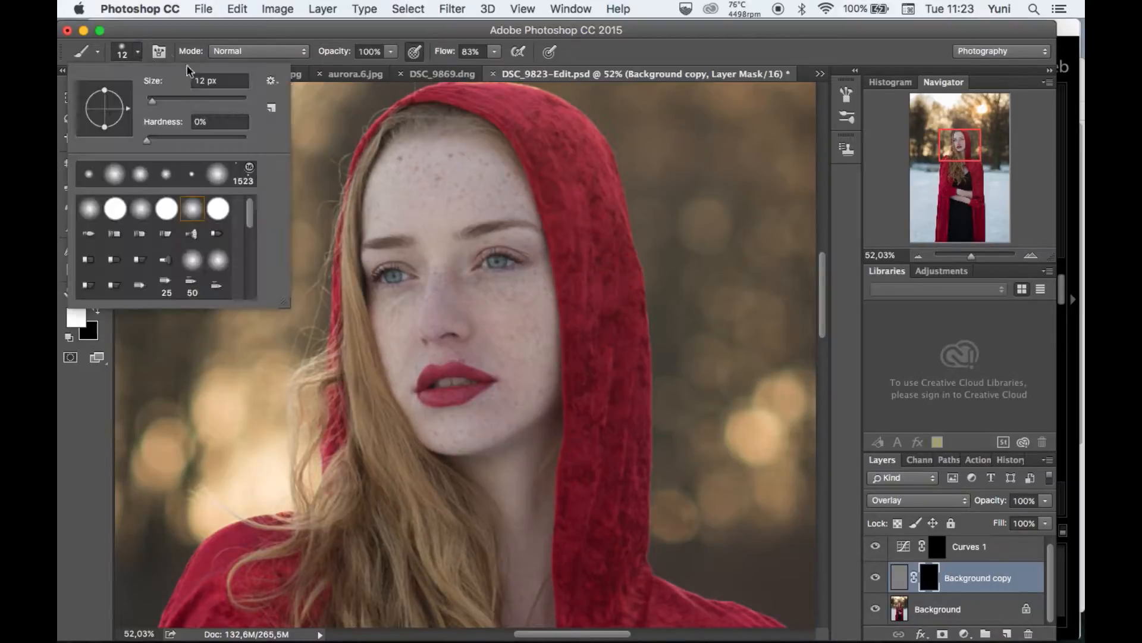
{"action": "left_click", "coordinate": [181, 101]}
{"action": "key", "text": "Return"}
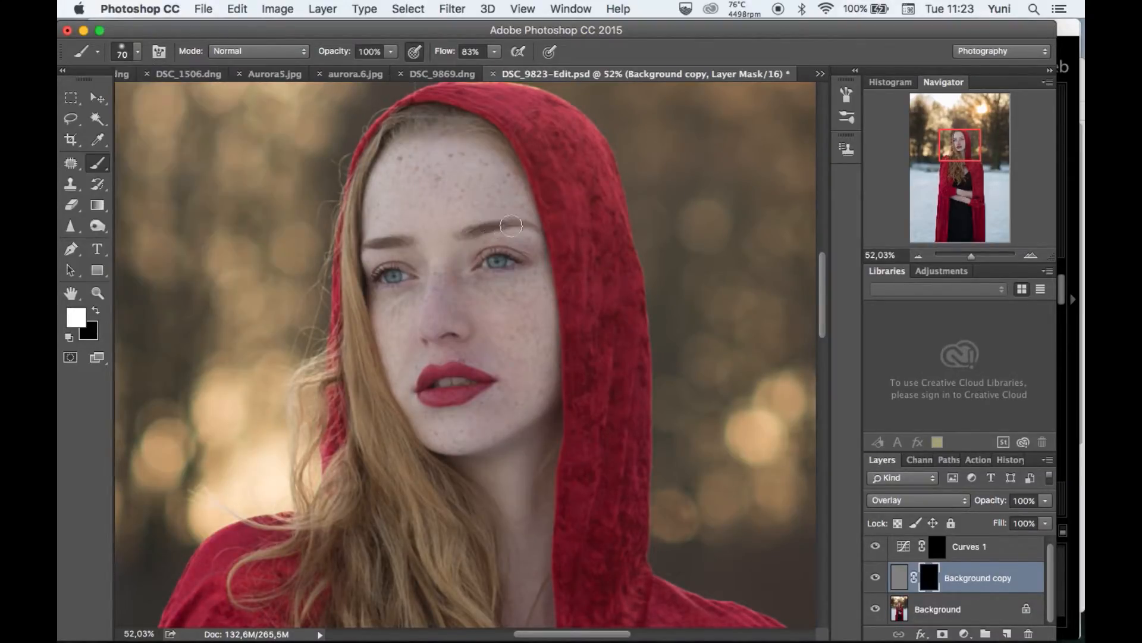
{"action": "scroll", "coordinate": [513, 327], "scroll_direction": "up", "scroll_amount": 5}
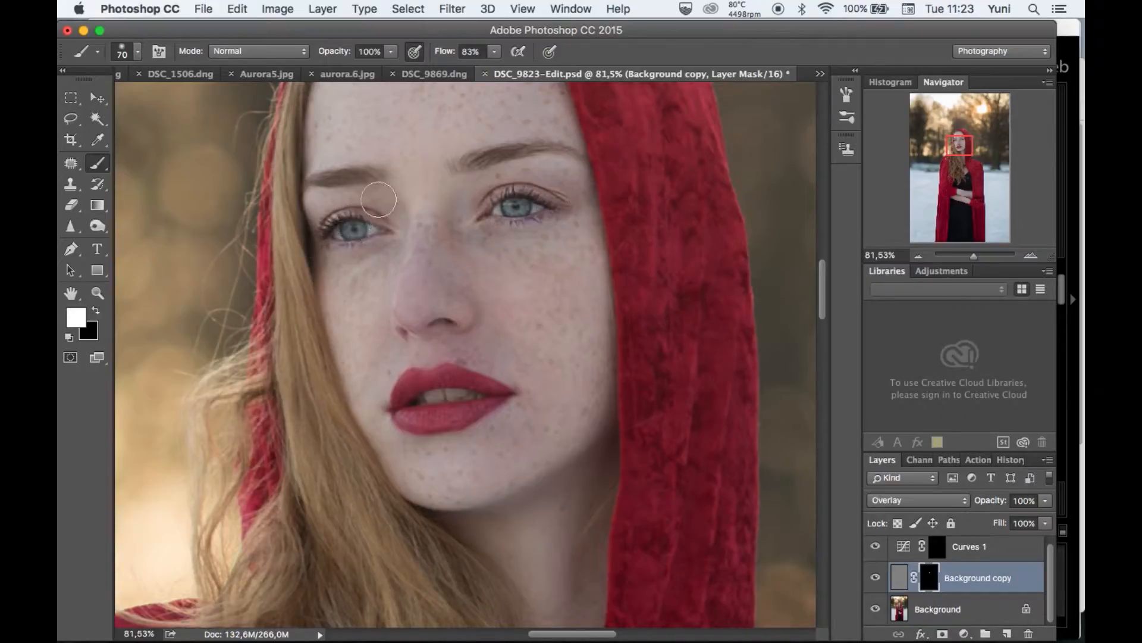
Paint the sharpening back in over the eyebrows, lips and lower face on the mask with a 31 px brush.
{"action": "left_click", "coordinate": [137, 51]}
{"action": "left_click_drag", "start_coordinate": [179, 100], "coordinate": [163, 100]}
{"action": "left_click", "coordinate": [355, 166]}
{"action": "mouse_move", "coordinate": [457, 423]}
{"action": "left_mouse_down"}
{"action": "mouse_move", "coordinate": [450, 376]}
{"action": "mouse_move", "coordinate": [424, 376]}
{"action": "mouse_move", "coordinate": [406, 400]}
{"action": "mouse_move", "coordinate": [499, 404]}
{"action": "mouse_move", "coordinate": [448, 373]}
{"action": "left_mouse_up"}
{"action": "mouse_move", "coordinate": [603, 439]}
{"action": "left_mouse_down"}
{"action": "mouse_move", "coordinate": [496, 506]}
{"action": "mouse_move", "coordinate": [445, 519]}
{"action": "mouse_move", "coordinate": [405, 506]}
{"action": "left_mouse_up"}
{"action": "scroll", "coordinate": [471, 353], "scroll_direction": "down", "scroll_amount": 6}
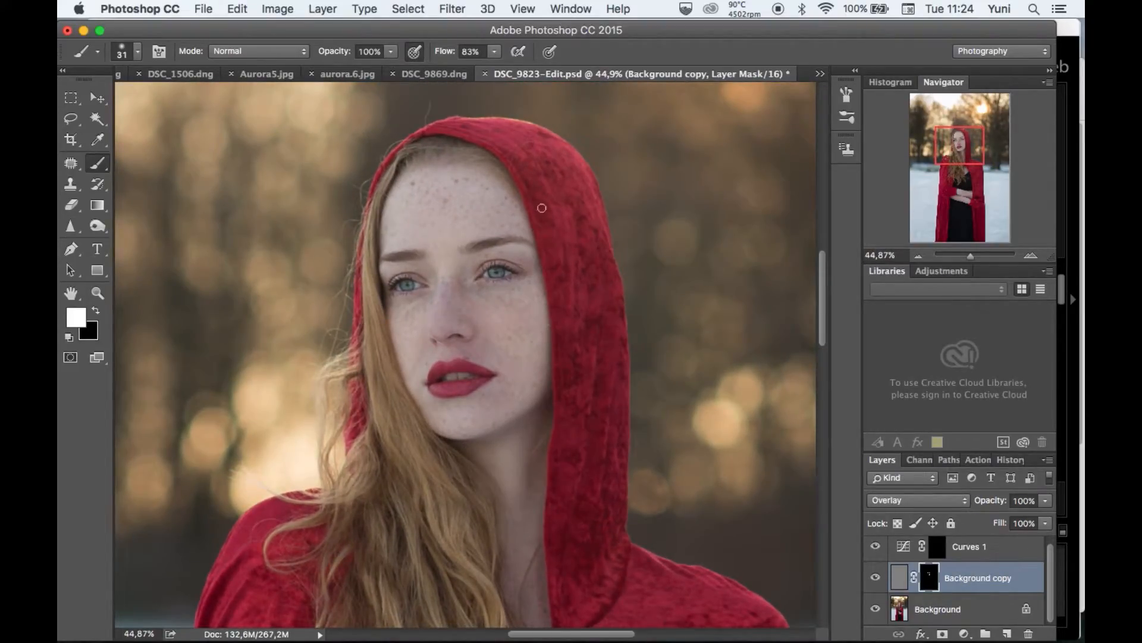
Enlarge the brush to 169 px and paint white on the mask over the long hair.
{"action": "scroll", "coordinate": [600, 320], "scroll_direction": "down", "scroll_amount": 3}
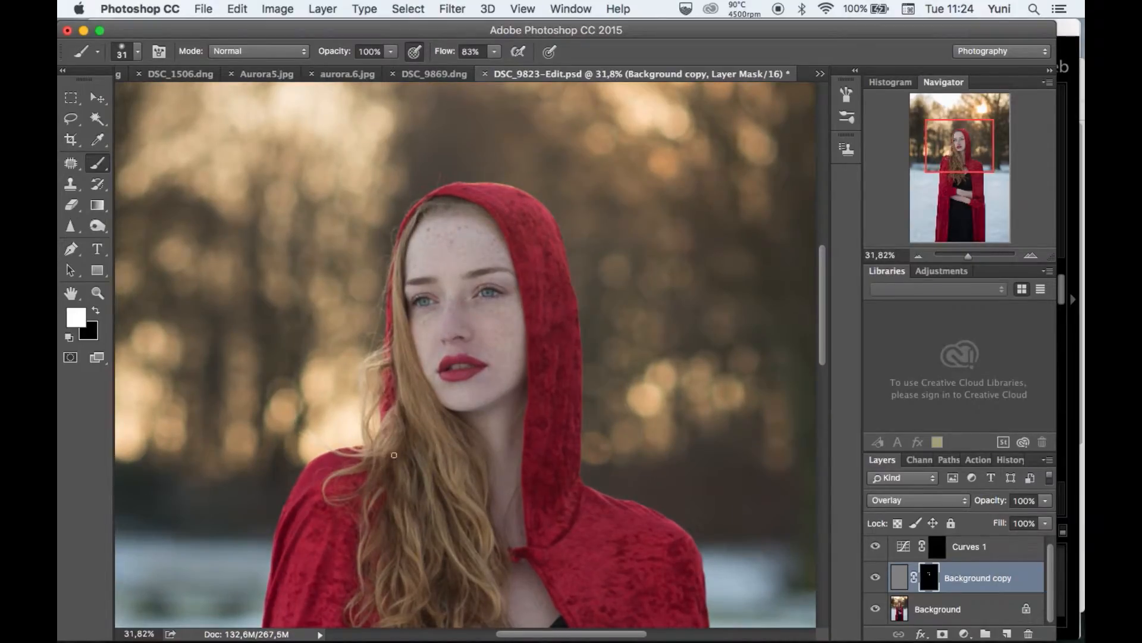
{"action": "scroll", "coordinate": [427, 460], "scroll_direction": "down", "scroll_amount": 2}
{"action": "right_click", "coordinate": [184, 95]}
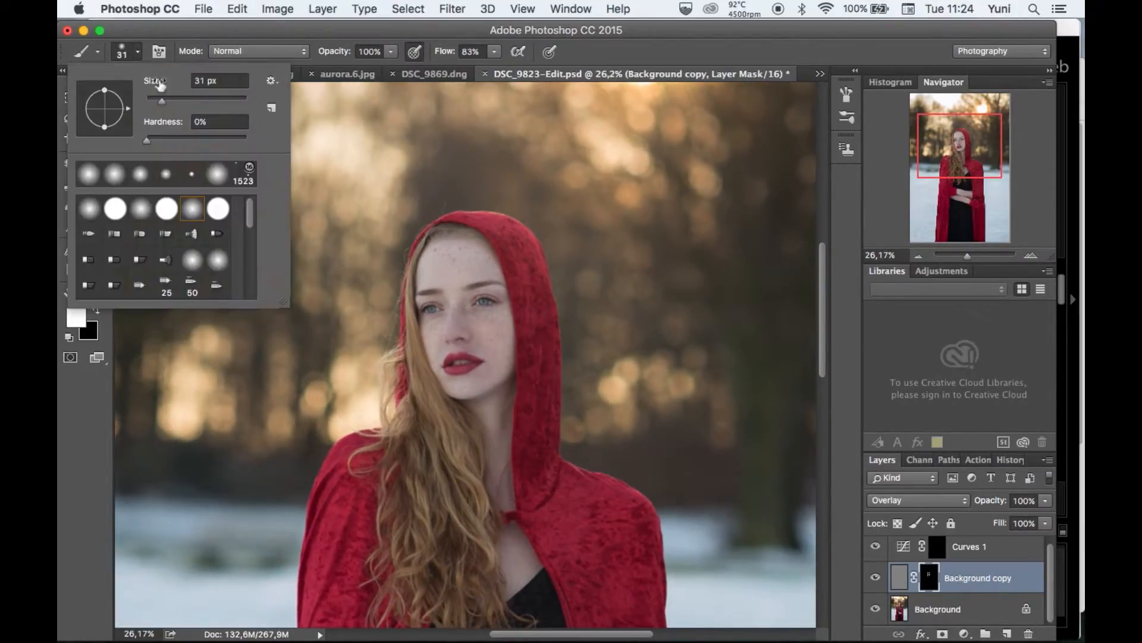
{"action": "mouse_move", "coordinate": [438, 497]}
{"action": "left_mouse_down"}
{"action": "mouse_move", "coordinate": [426, 484]}
{"action": "mouse_move", "coordinate": [459, 593]}
{"action": "mouse_move", "coordinate": [455, 521]}
{"action": "left_mouse_up"}
{"action": "scroll", "coordinate": [458, 523], "scroll_direction": "down", "scroll_amount": 1}
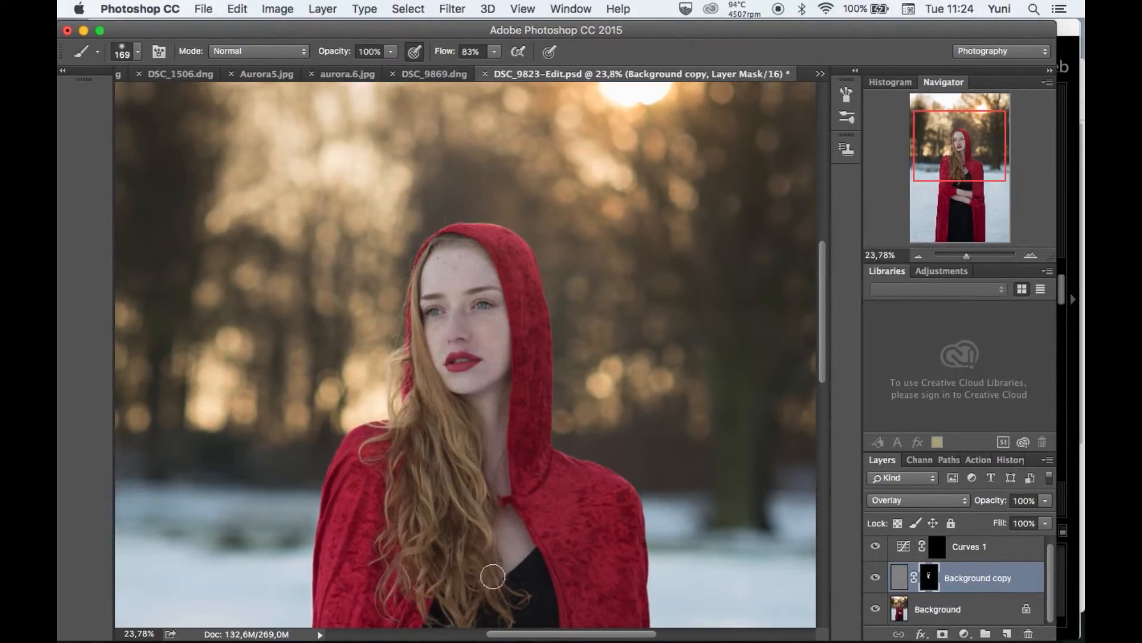
{"action": "scroll", "coordinate": [389, 485], "scroll_direction": "up", "scroll_amount": 1}
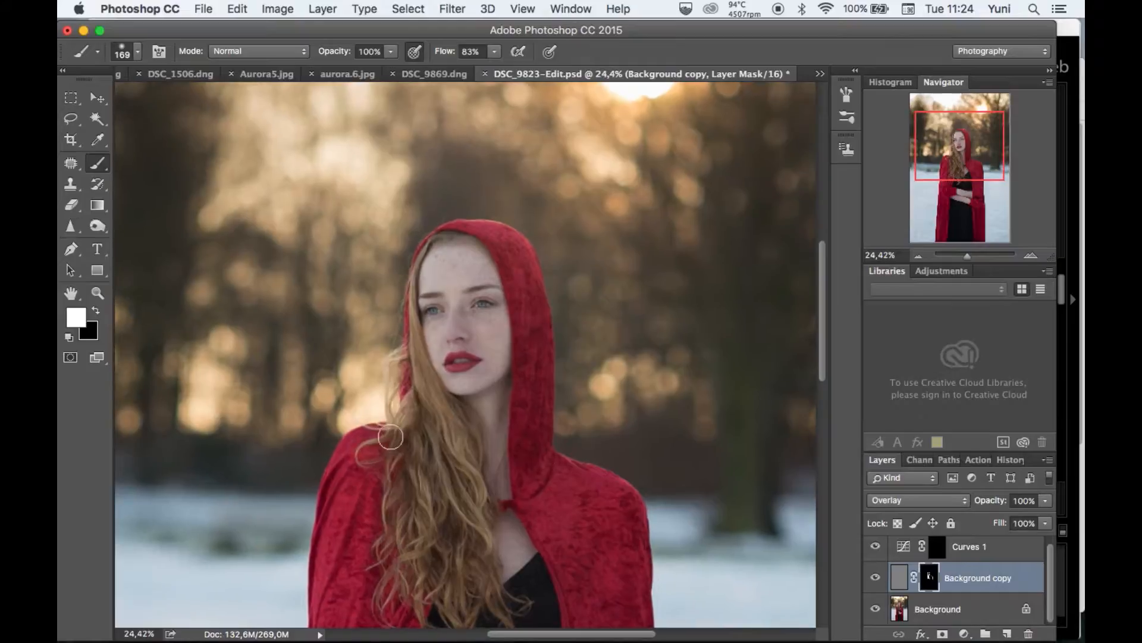
Paint white on the mask over the gloves and the red cloak to sharpen them.
{"action": "scroll", "coordinate": [383, 505], "scroll_direction": "down", "scroll_amount": 5}
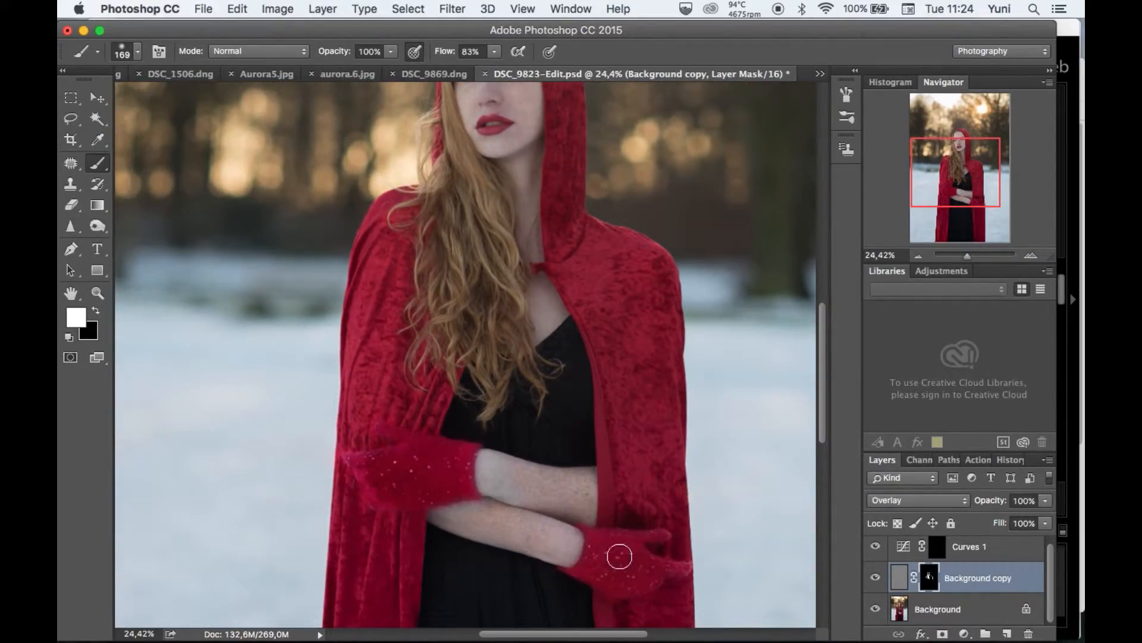
{"action": "scroll", "coordinate": [632, 420], "scroll_direction": "up", "scroll_amount": 8}
{"action": "scroll", "coordinate": [643, 510], "scroll_direction": "down", "scroll_amount": 2}
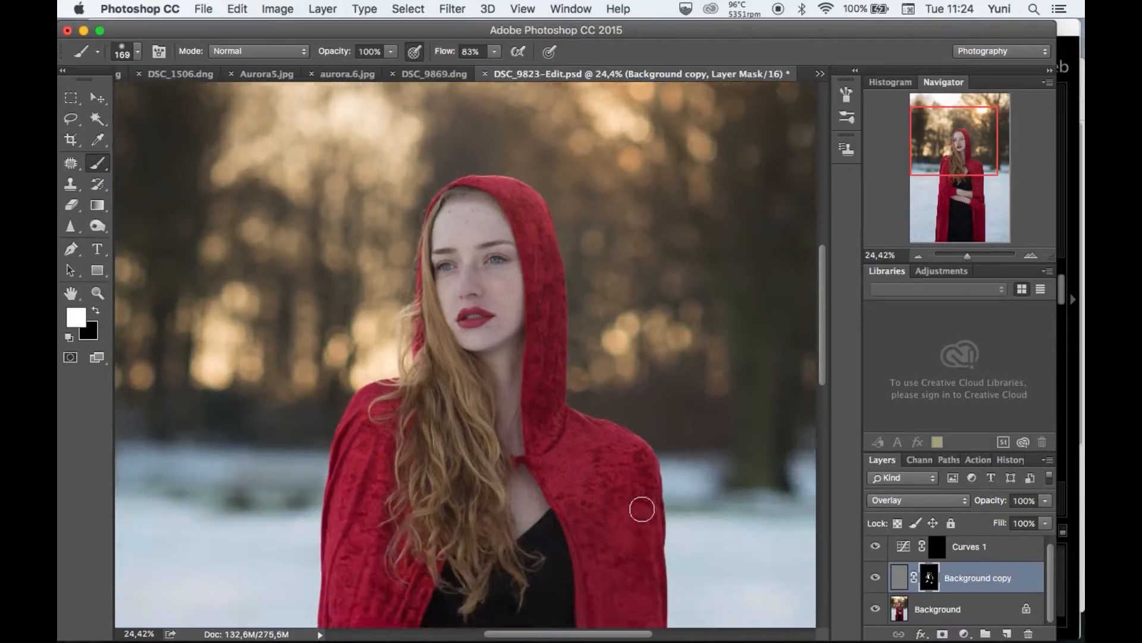
Reduce the brush to 81 px and touch up the mask around the eyebrow.
{"action": "scroll", "coordinate": [624, 439], "scroll_direction": "up", "scroll_amount": 3}
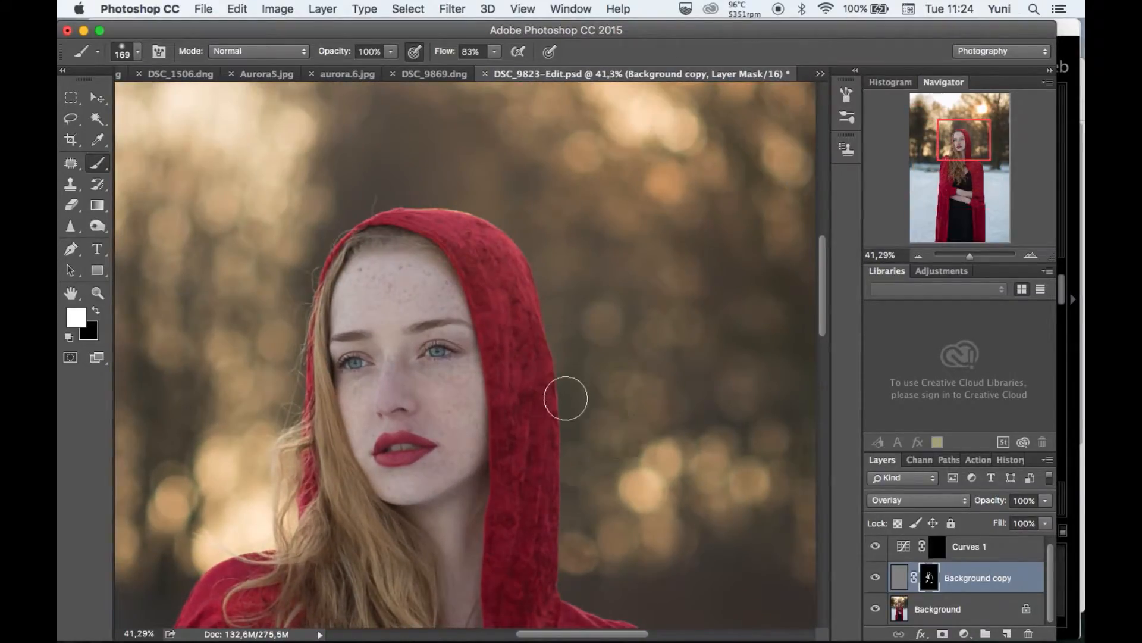
{"action": "left_click", "coordinate": [137, 52]}
{"action": "left_click_drag", "start_coordinate": [200, 101], "coordinate": [187, 101]}
{"action": "left_click", "coordinate": [432, 326]}
{"action": "scroll", "coordinate": [629, 386], "scroll_direction": "down", "scroll_amount": 3}
Compare the face and hood with the masked Background copy sharpening layer repeatedly hidden and shown.
{"action": "left_click", "coordinate": [875, 577]}
{"action": "left_click", "coordinate": [874, 578]}
{"action": "scroll", "coordinate": [762, 520], "scroll_direction": "up", "scroll_amount": 5}
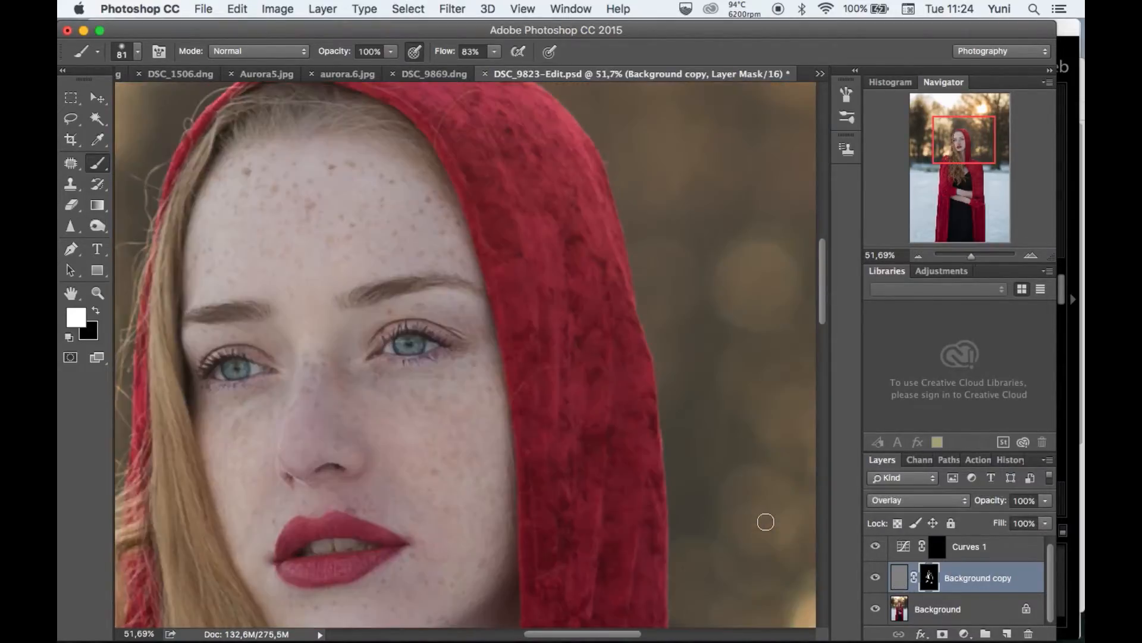
{"action": "left_click", "coordinate": [876, 578]}
{"action": "left_click", "coordinate": [875, 578]}
{"action": "left_click", "coordinate": [876, 579]}
{"action": "left_click", "coordinate": [875, 577]}
{"action": "left_click", "coordinate": [875, 577]}
{"action": "left_click", "coordinate": [875, 577]}
{"action": "scroll", "coordinate": [603, 447], "scroll_direction": "down", "scroll_amount": 2}
{"action": "scroll", "coordinate": [602, 446], "scroll_direction": "down", "scroll_amount": 4}
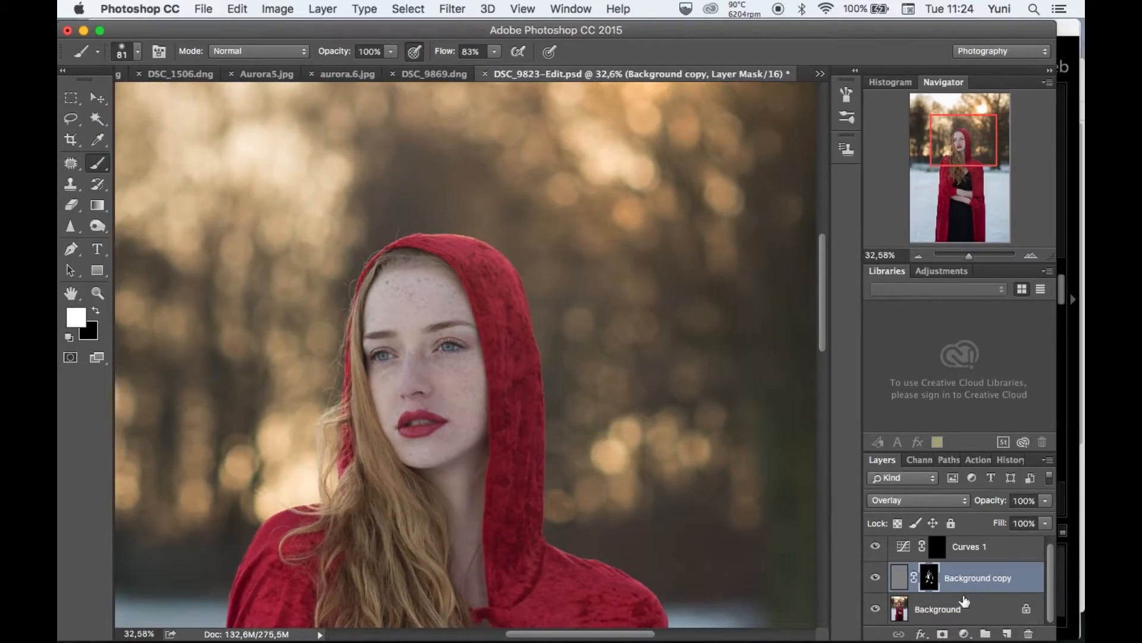
Group the Curves 1 and Background copy layers and name the group Face.
{"action": "left_click", "coordinate": [965, 603]}
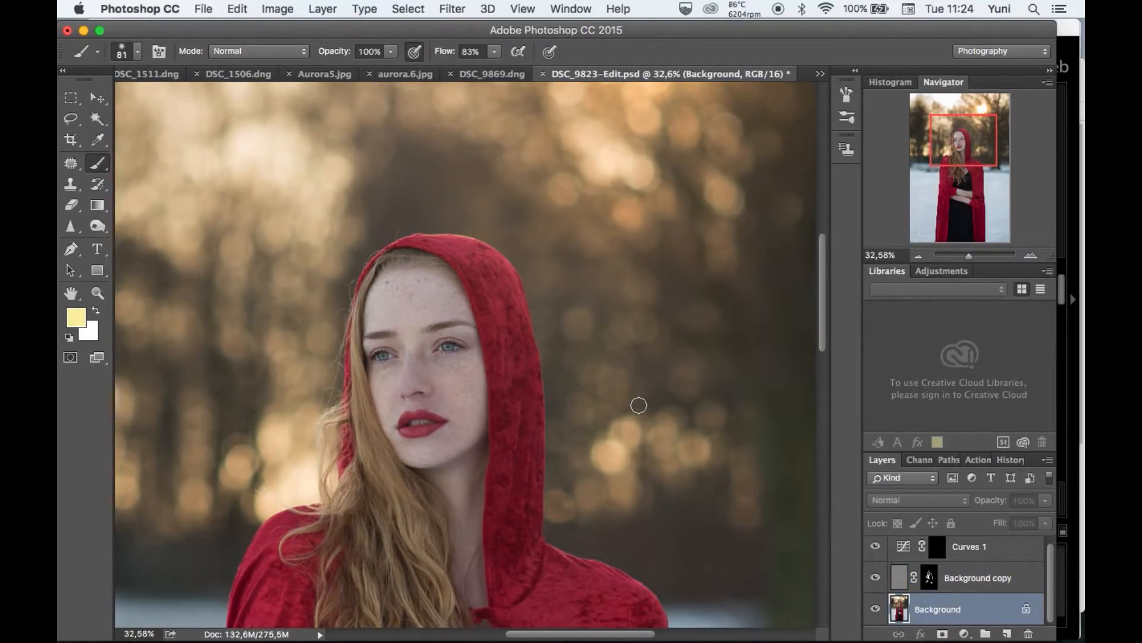
{"action": "left_click", "coordinate": [998, 584]}
{"action": "left_click", "coordinate": [999, 554], "text": "shift"}
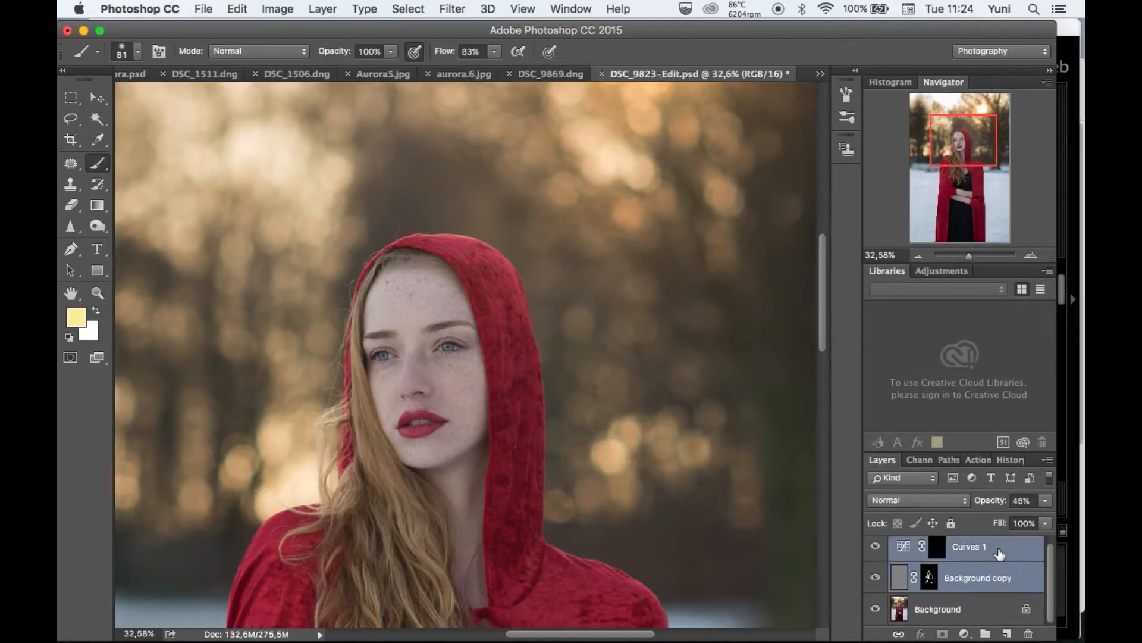
{"action": "key", "text": "super+g"}
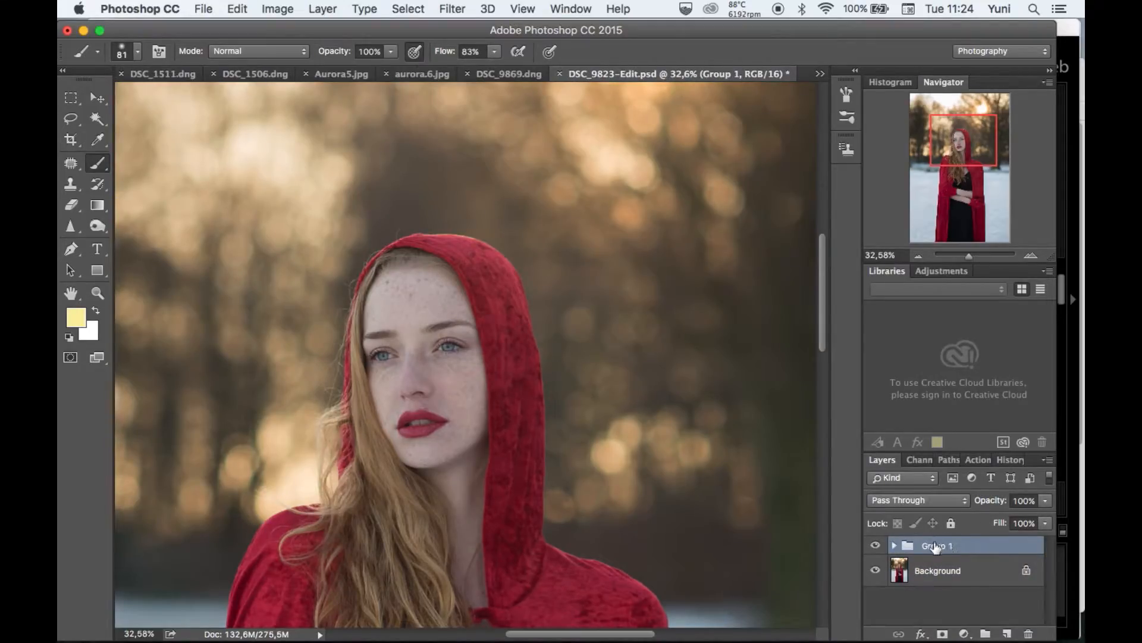
{"action": "double_click", "coordinate": [936, 546]}
{"action": "type", "text": "Face"}
Select the Background layer and add a Solid Color fill layer directly above it.
{"action": "left_click", "coordinate": [965, 571]}
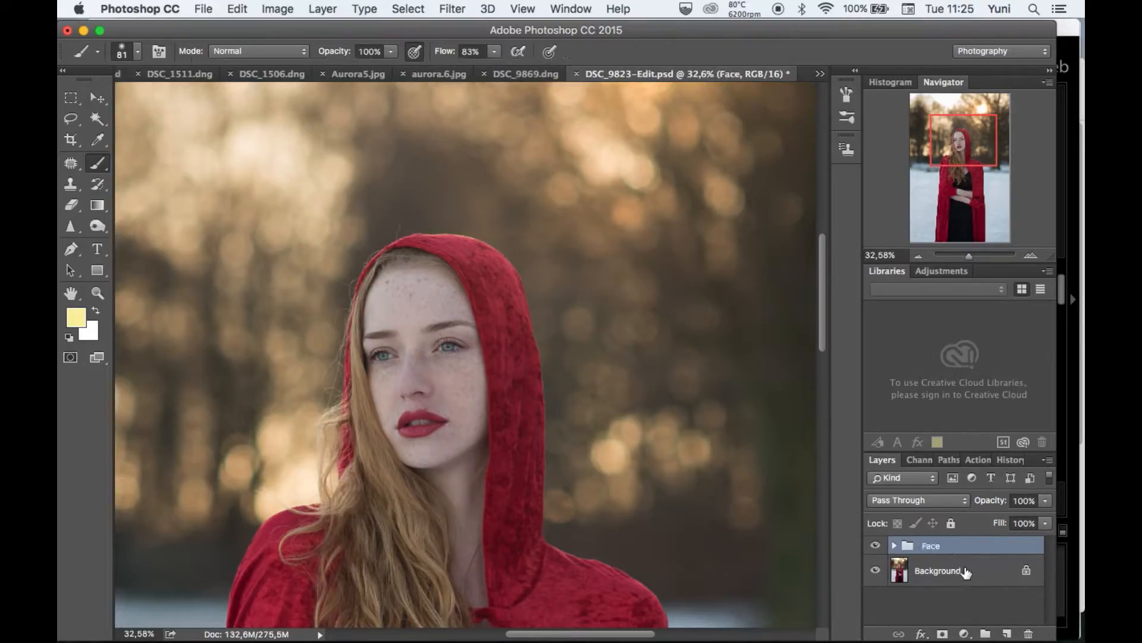
{"action": "left_click", "coordinate": [945, 579]}
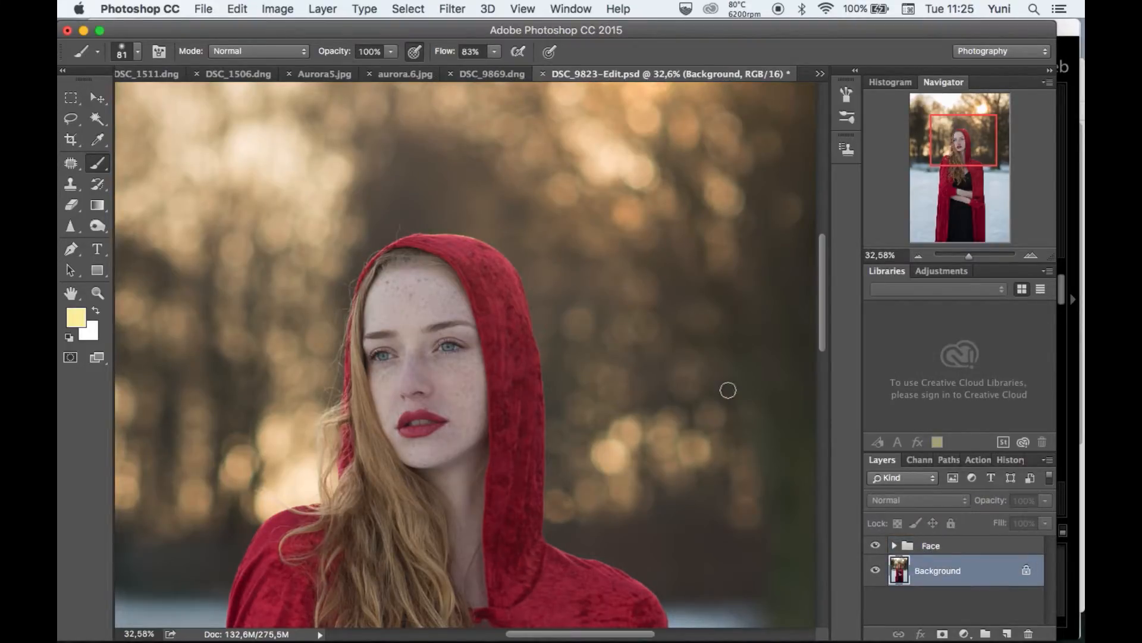
{"action": "scroll", "coordinate": [728, 390], "scroll_direction": "down", "scroll_amount": 3}
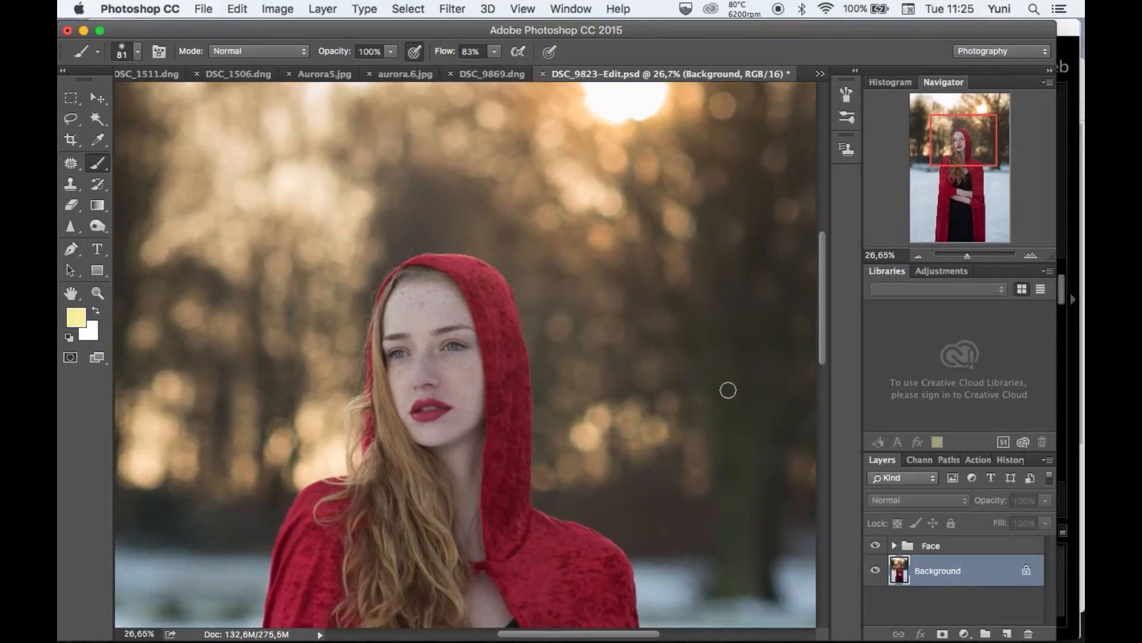
{"action": "left_click", "coordinate": [95, 96]}
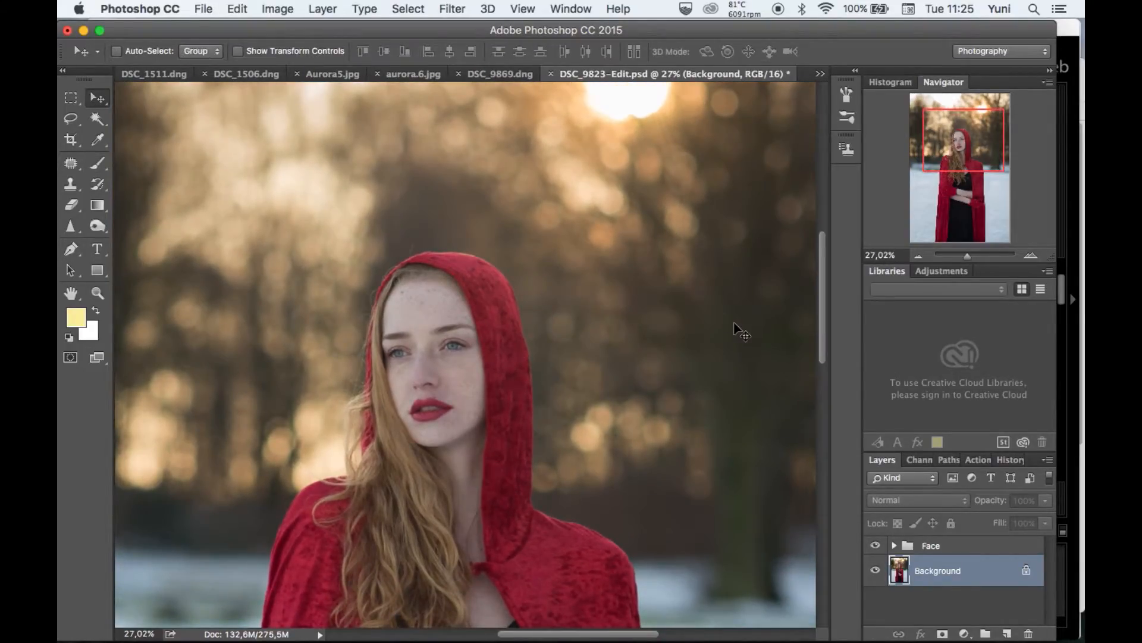
{"action": "scroll", "coordinate": [736, 327], "scroll_direction": "down", "scroll_amount": 2}
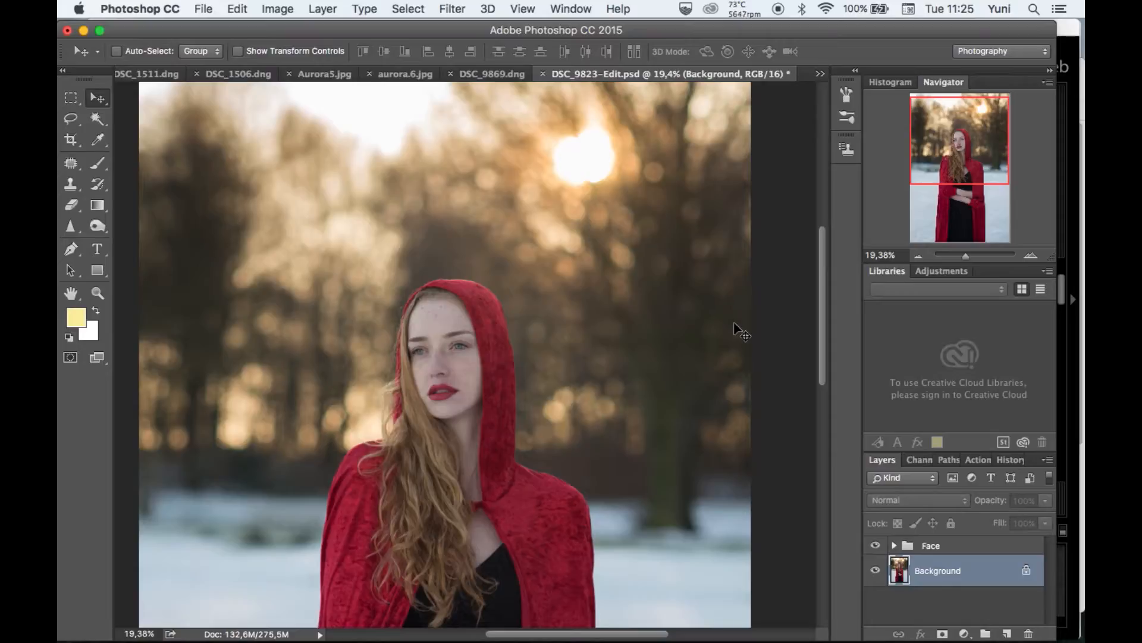
{"action": "left_click", "coordinate": [964, 633]}
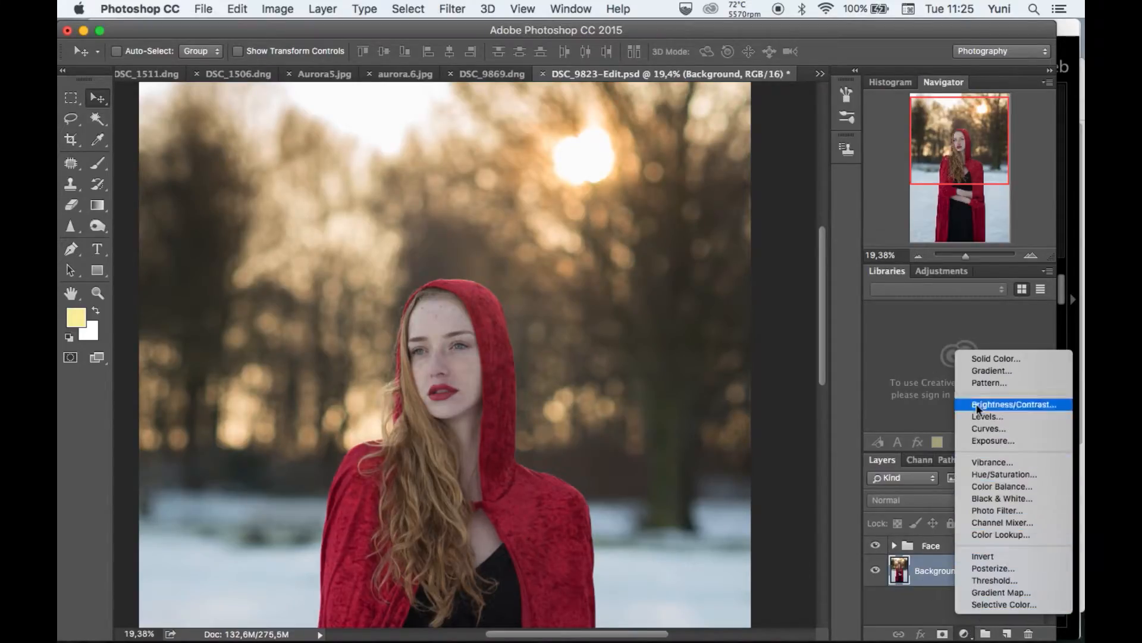
{"action": "left_click", "coordinate": [840, 391]}
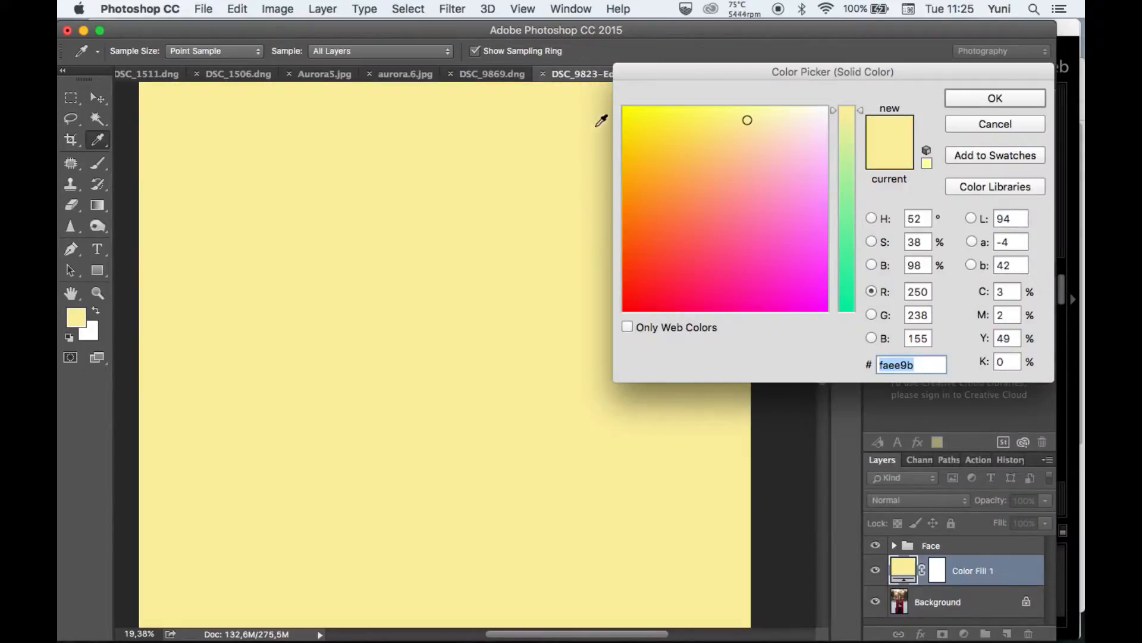
Pick a muted dark blue as the color of the new fill layer.
{"action": "left_click", "coordinate": [751, 117]}
{"action": "left_click_drag", "start_coordinate": [751, 116], "coordinate": [793, 242]}
{"action": "left_click_drag", "start_coordinate": [833, 108], "coordinate": [845, 238]}
{"action": "mouse_move", "coordinate": [846, 280]}
{"action": "left_mouse_down"}
{"action": "mouse_move", "coordinate": [842, 259]}
{"action": "mouse_move", "coordinate": [758, 232]}
{"action": "mouse_move", "coordinate": [750, 252]}
{"action": "mouse_move", "coordinate": [734, 255]}
{"action": "left_mouse_up"}
{"action": "left_click", "coordinate": [783, 246]}
{"action": "left_click", "coordinate": [1004, 98]}
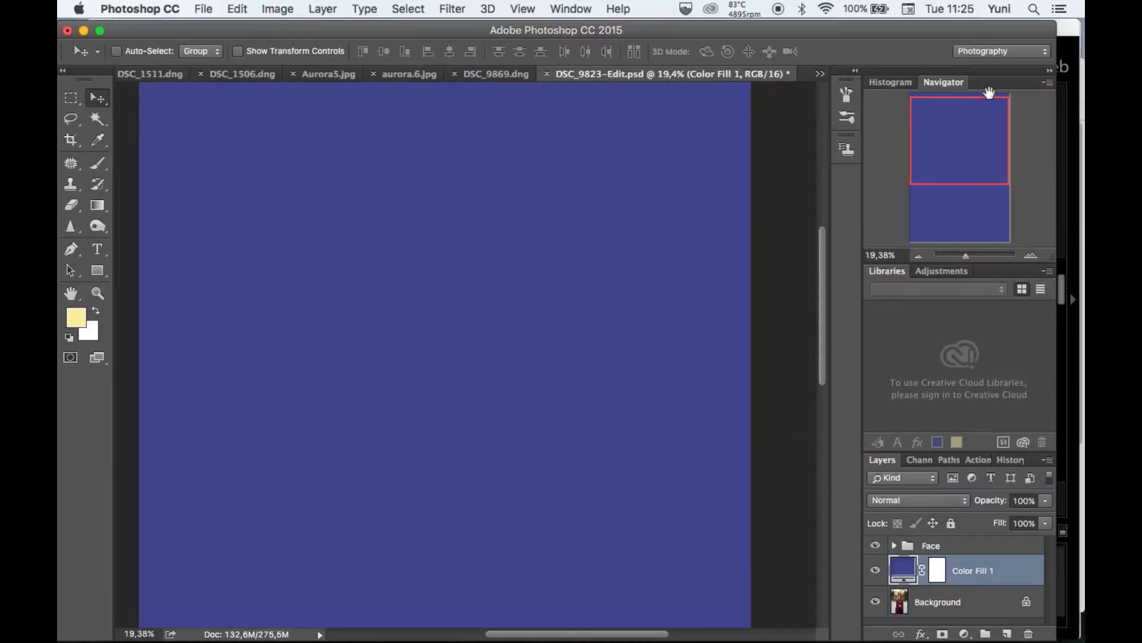
Set the blend mode of the blue fill layer to Screen.
{"action": "left_click", "coordinate": [895, 500]}
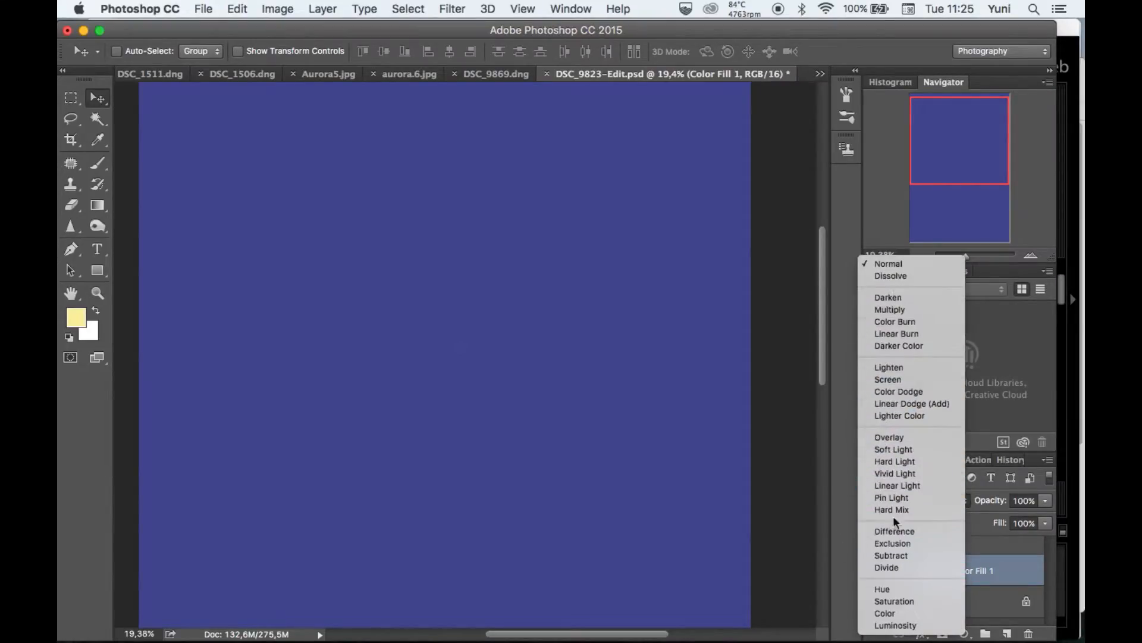
{"action": "left_click", "coordinate": [888, 460]}
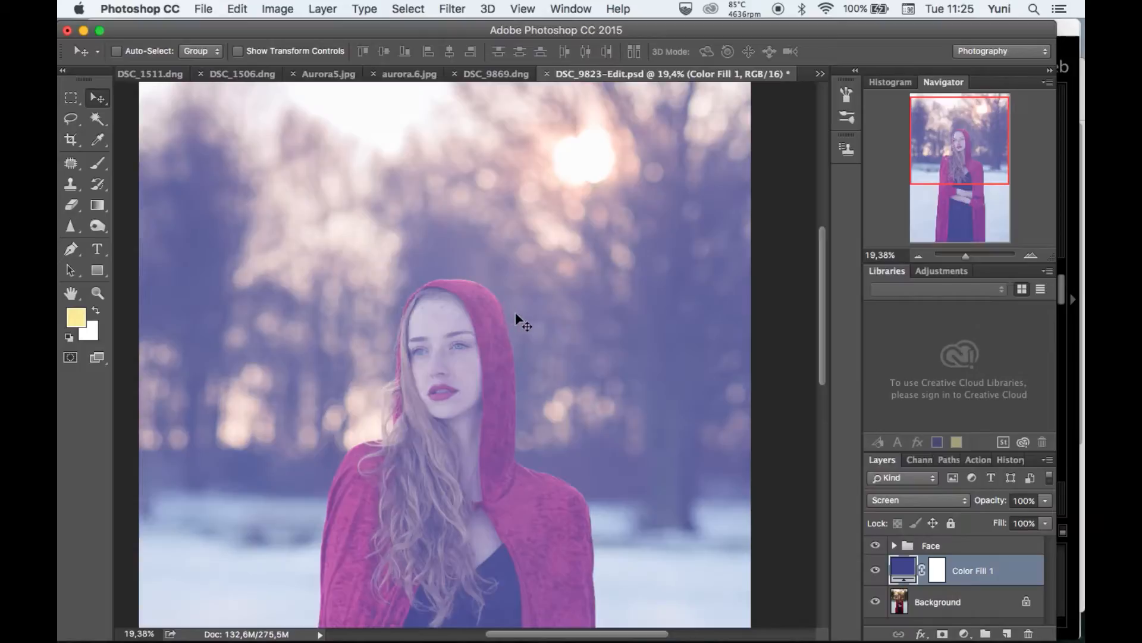
{"action": "scroll", "coordinate": [532, 316], "scroll_direction": "down", "scroll_amount": 5}
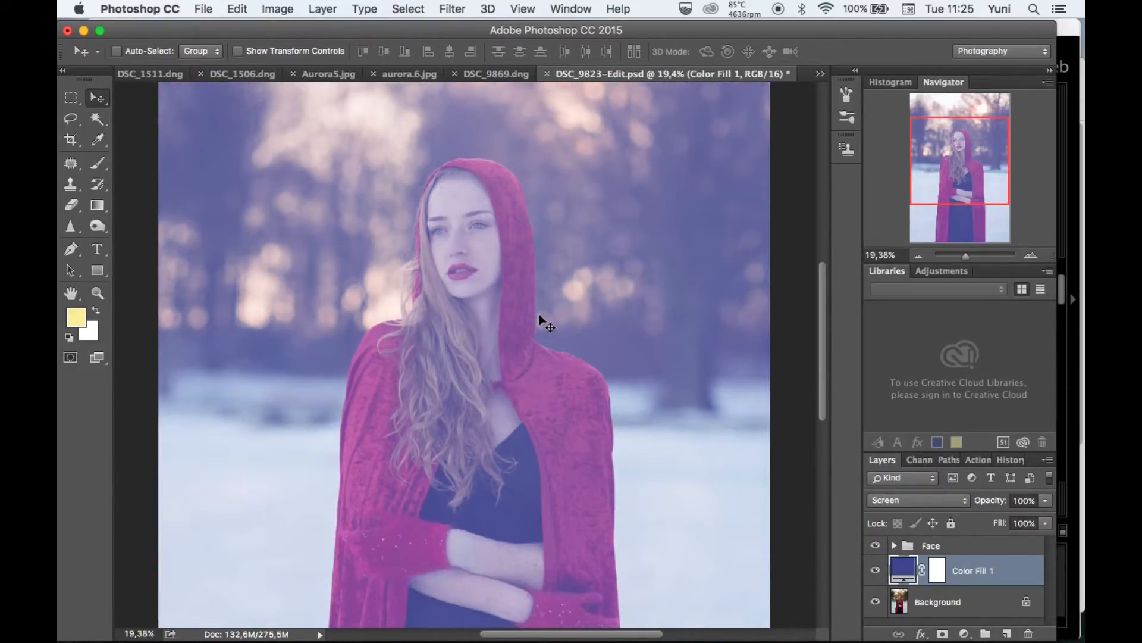
{"action": "scroll", "coordinate": [540, 314], "scroll_direction": "down", "scroll_amount": 3}
{"action": "scroll", "coordinate": [541, 313], "scroll_direction": "down", "scroll_amount": 2}
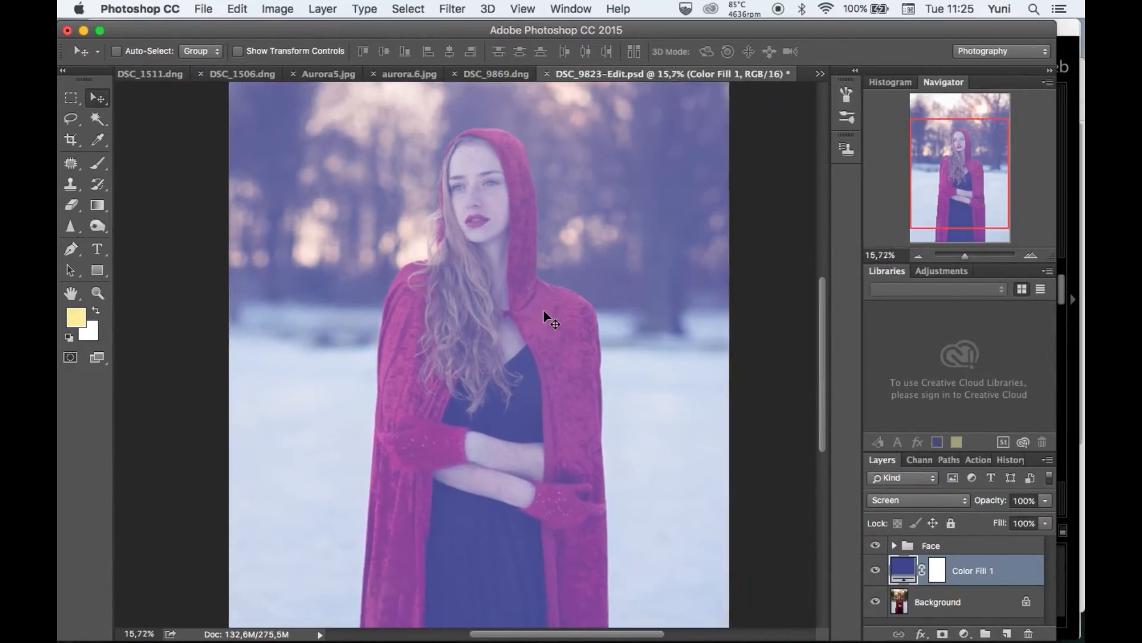
{"action": "scroll", "coordinate": [544, 309], "scroll_direction": "up", "scroll_amount": 1}
Lower the opacity of the Color Fill 1 layer to 18%.
{"action": "left_click", "coordinate": [1046, 501]}
{"action": "left_click_drag", "start_coordinate": [1047, 513], "coordinate": [1000, 516]}
{"action": "scroll", "coordinate": [981, 513], "scroll_direction": "up", "scroll_amount": 2}
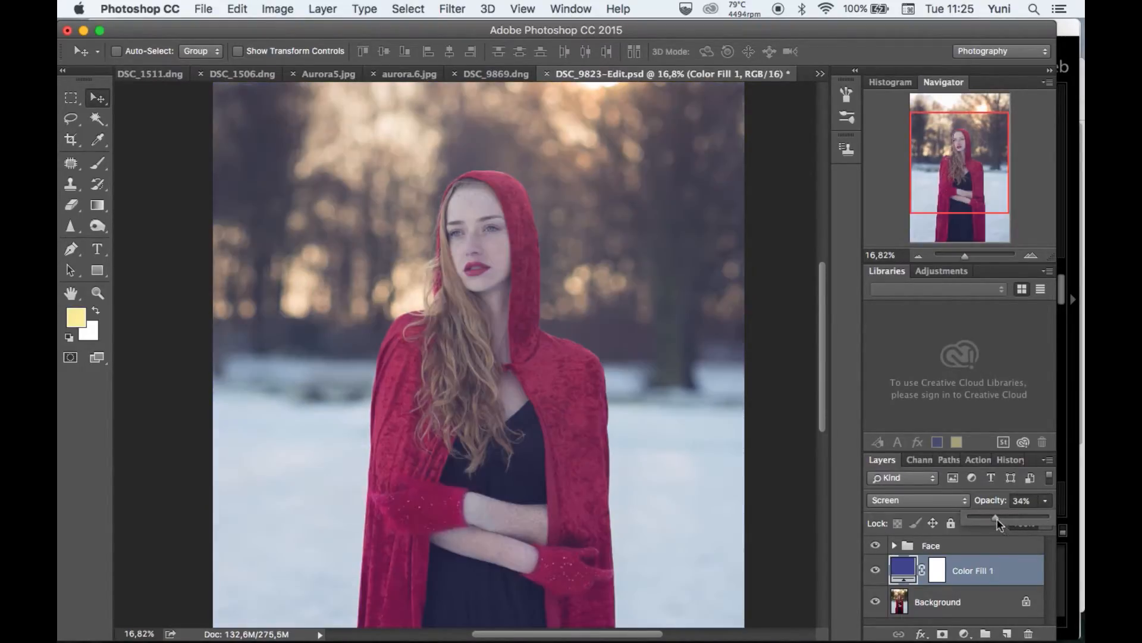
{"action": "scroll", "coordinate": [736, 426], "scroll_direction": "down", "scroll_amount": 1}
{"action": "scroll", "coordinate": [741, 423], "scroll_direction": "up", "scroll_amount": 5}
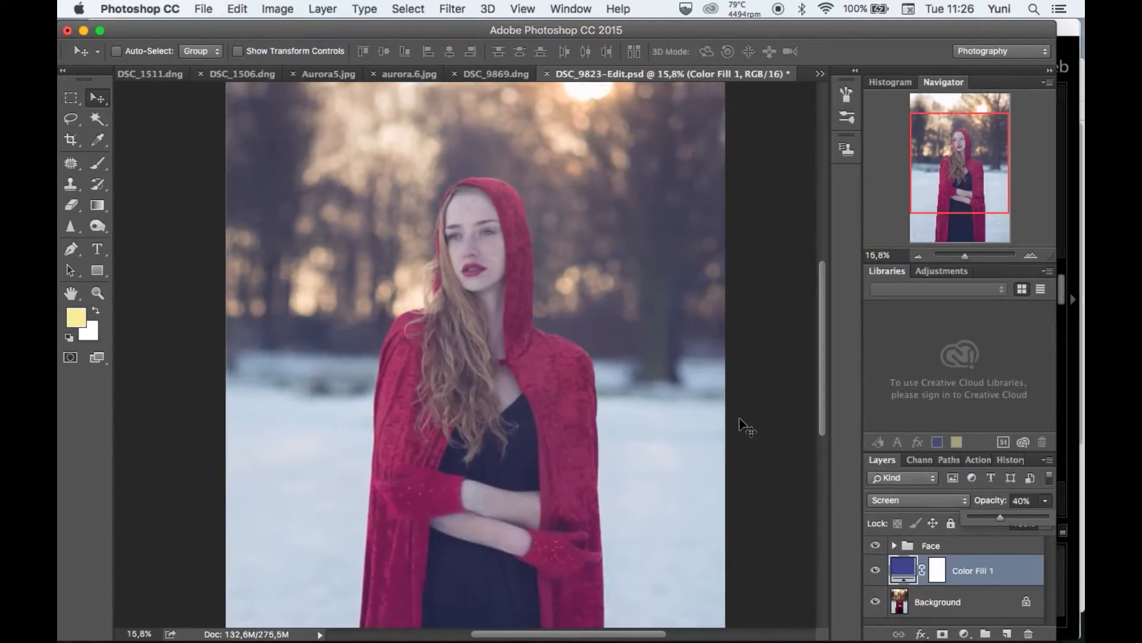
{"action": "scroll", "coordinate": [796, 392], "scroll_direction": "down", "scroll_amount": 4}
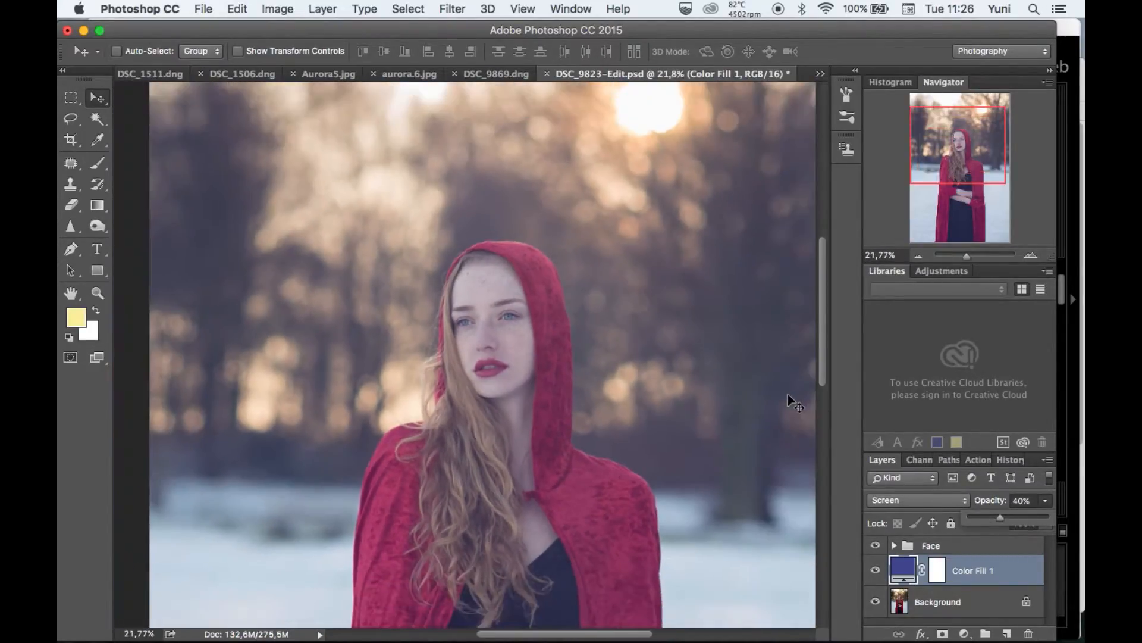
{"action": "scroll", "coordinate": [792, 405], "scroll_direction": "down", "scroll_amount": 3}
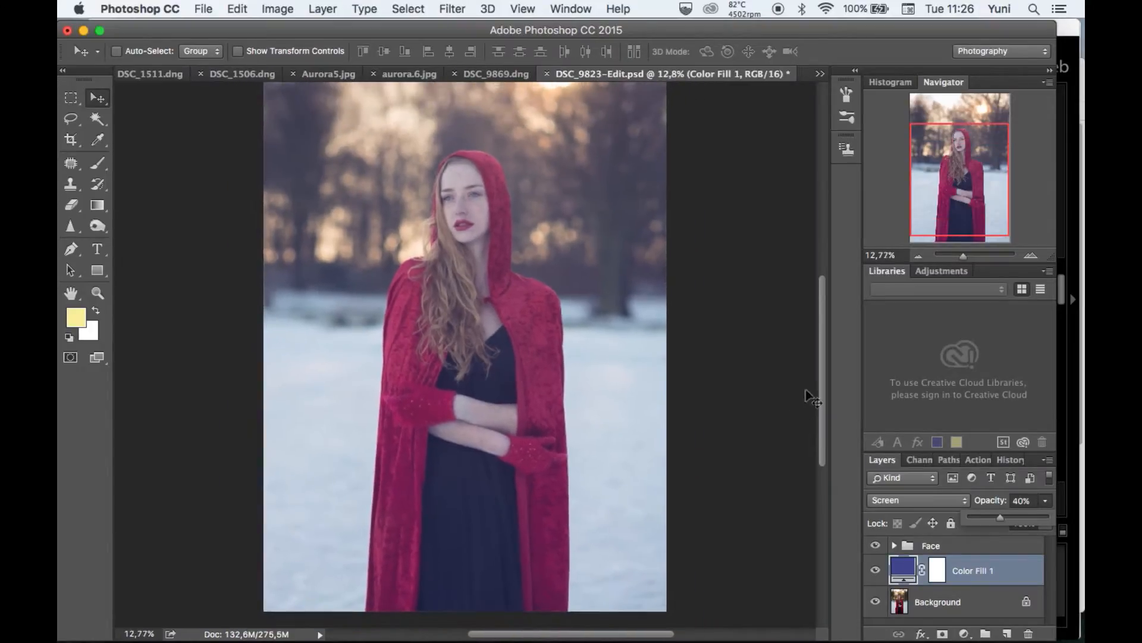
{"action": "left_click_drag", "start_coordinate": [1002, 519], "coordinate": [985, 522]}
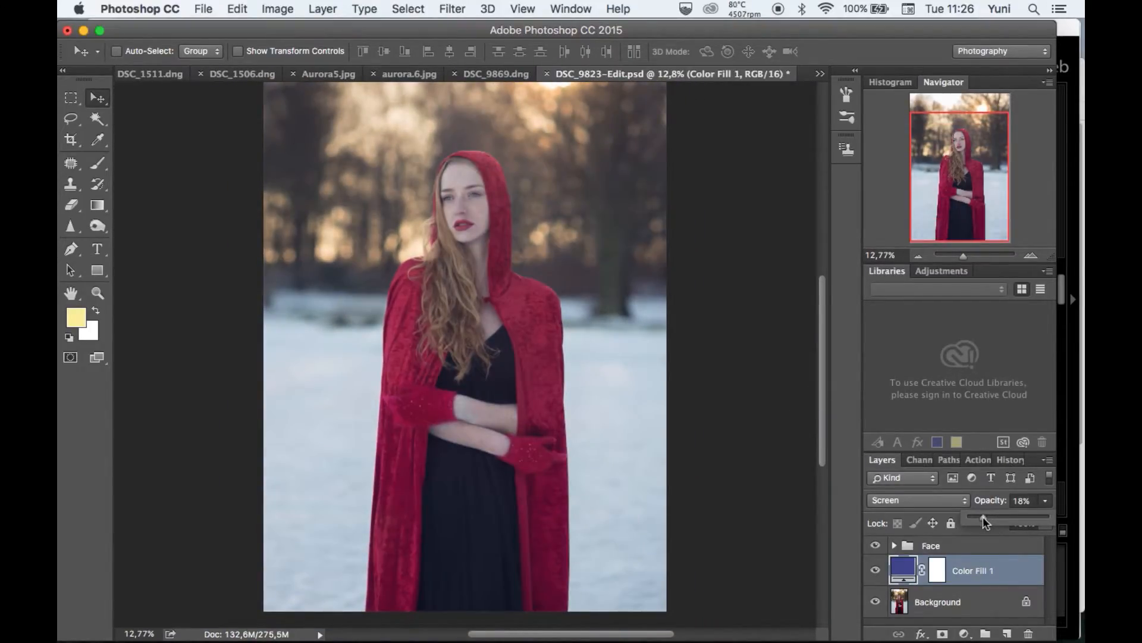
Change the color of the Color Fill 1 layer to the dark brown 401d0b.
{"action": "double_click", "coordinate": [903, 570]}
{"action": "left_click", "coordinate": [644, 296]}
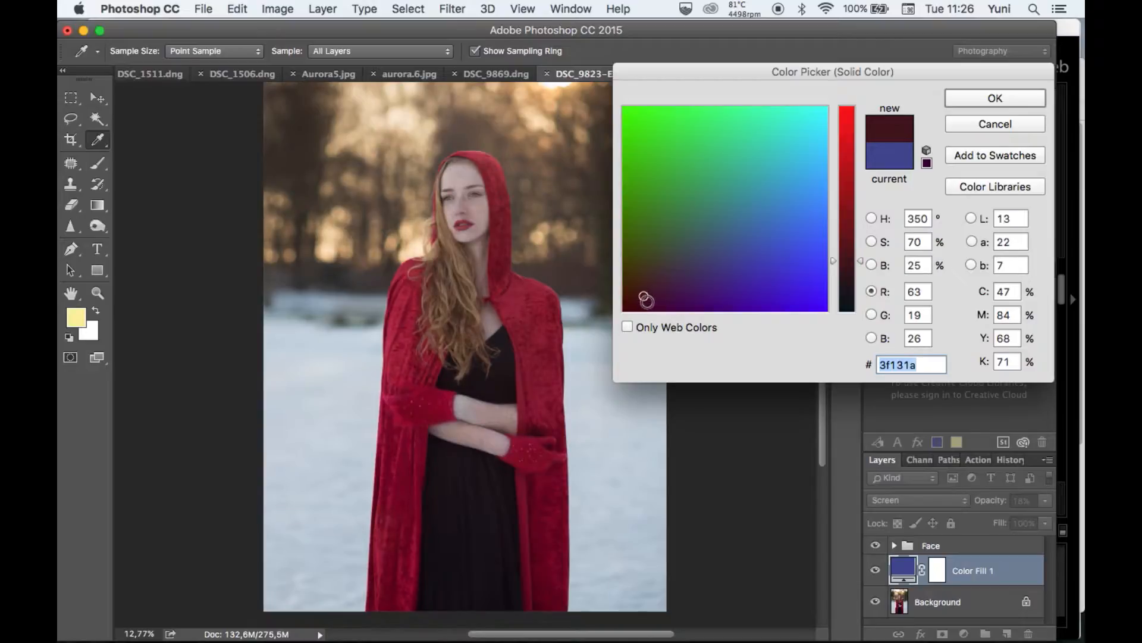
{"action": "mouse_move", "coordinate": [646, 279]}
{"action": "left_mouse_down"}
{"action": "mouse_move", "coordinate": [648, 179]}
{"action": "mouse_move", "coordinate": [806, 123]}
{"action": "mouse_move", "coordinate": [768, 263]}
{"action": "mouse_move", "coordinate": [635, 303]}
{"action": "mouse_move", "coordinate": [652, 304]}
{"action": "mouse_move", "coordinate": [642, 296]}
{"action": "left_mouse_up"}
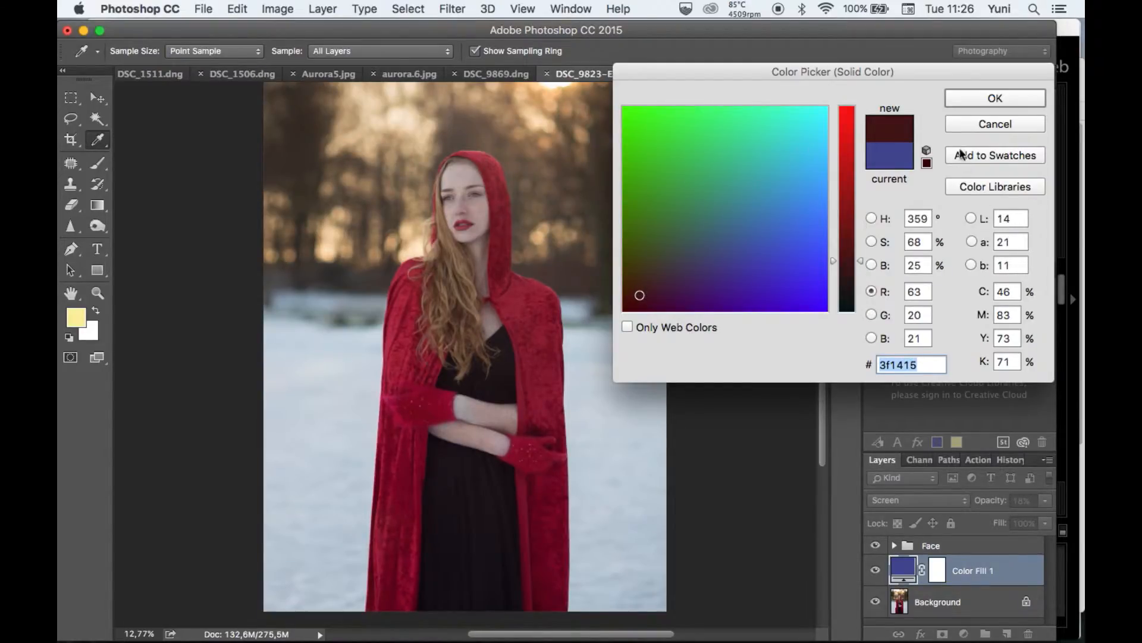
{"action": "left_click_drag", "start_coordinate": [639, 294], "coordinate": [633, 301]}
{"action": "left_click_drag", "start_coordinate": [852, 248], "coordinate": [852, 202]}
{"action": "left_click_drag", "start_coordinate": [634, 302], "coordinate": [632, 288]}
{"action": "left_click_drag", "start_coordinate": [854, 205], "coordinate": [854, 263]}
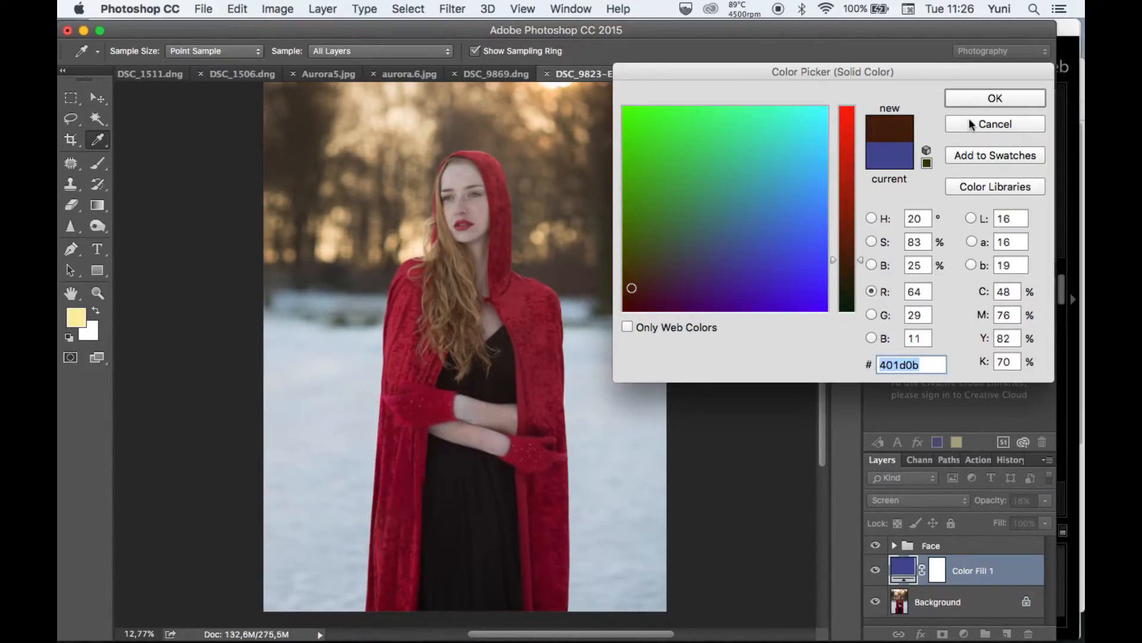
{"action": "left_click", "coordinate": [995, 99]}
Compare the portrait with the Color Fill 1 layer repeatedly hidden and shown.
{"action": "left_click", "coordinate": [875, 571]}
{"action": "left_click", "coordinate": [876, 571]}
{"action": "left_click", "coordinate": [876, 571]}
{"action": "left_click", "coordinate": [876, 571]}
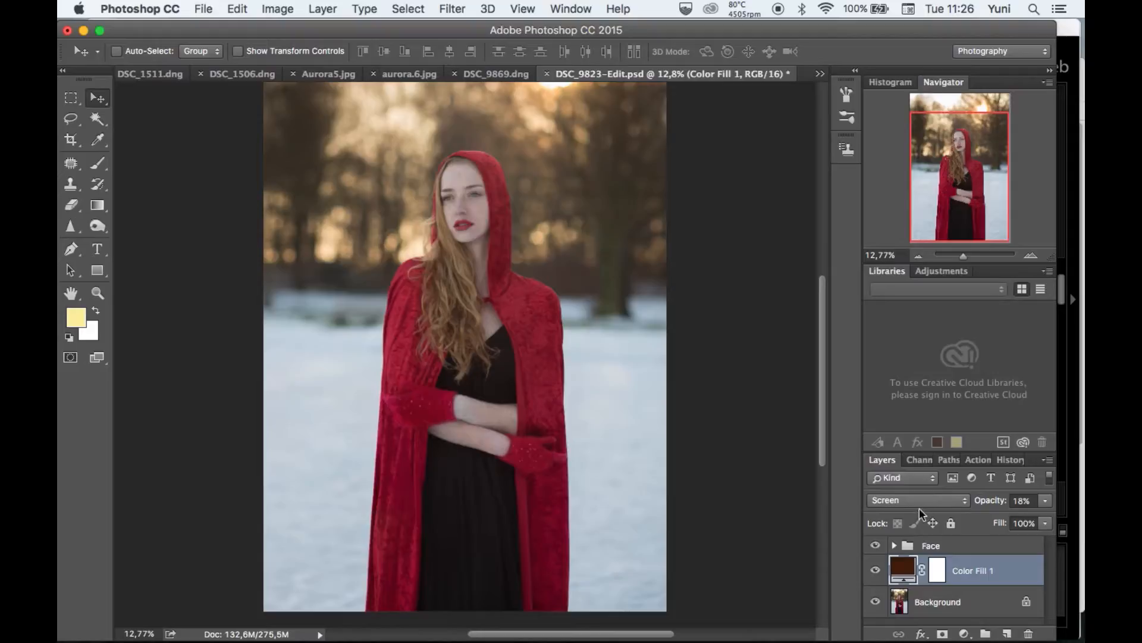
{"action": "left_click", "coordinate": [955, 610]}
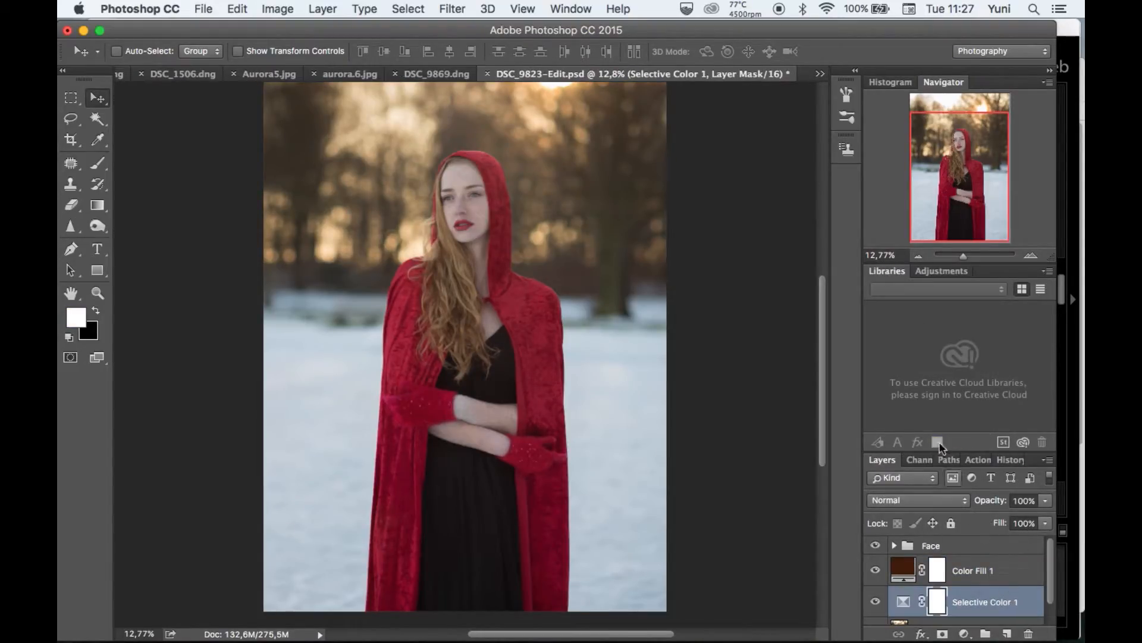
{"action": "left_click", "coordinate": [1032, 635]}
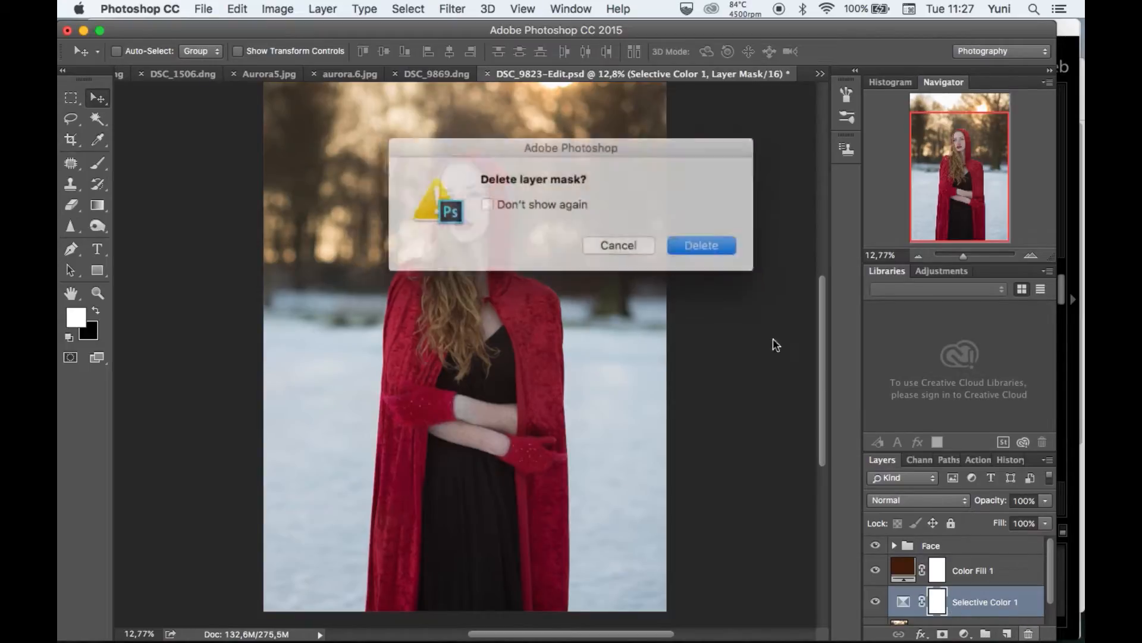
{"action": "left_click", "coordinate": [704, 239]}
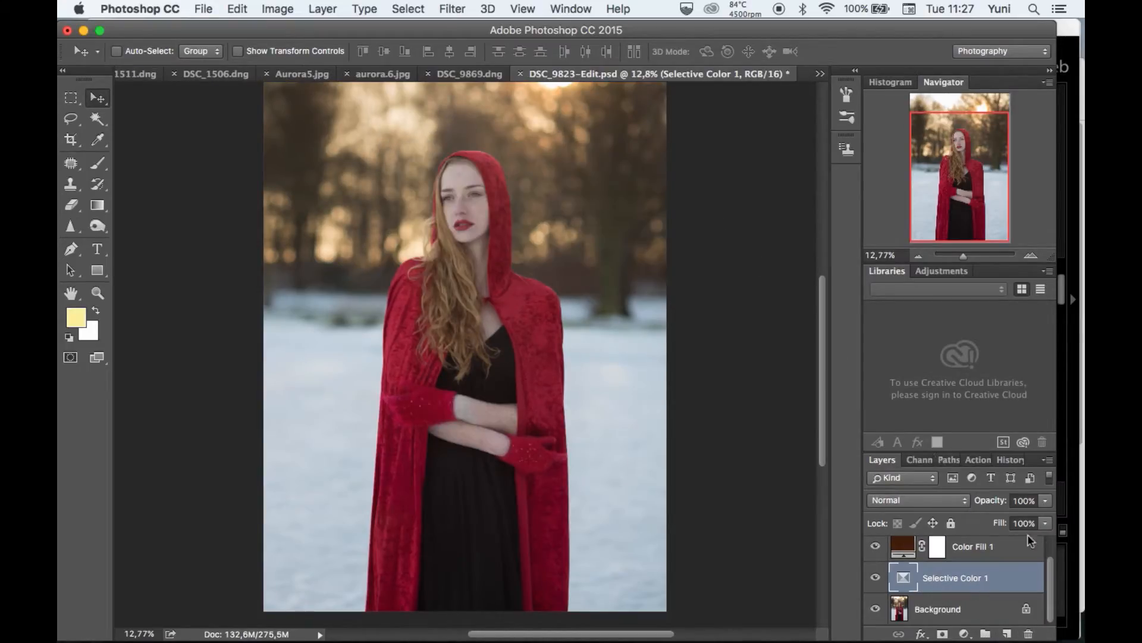
{"action": "left_click", "coordinate": [1029, 635]}
{"action": "left_click", "coordinate": [702, 241]}
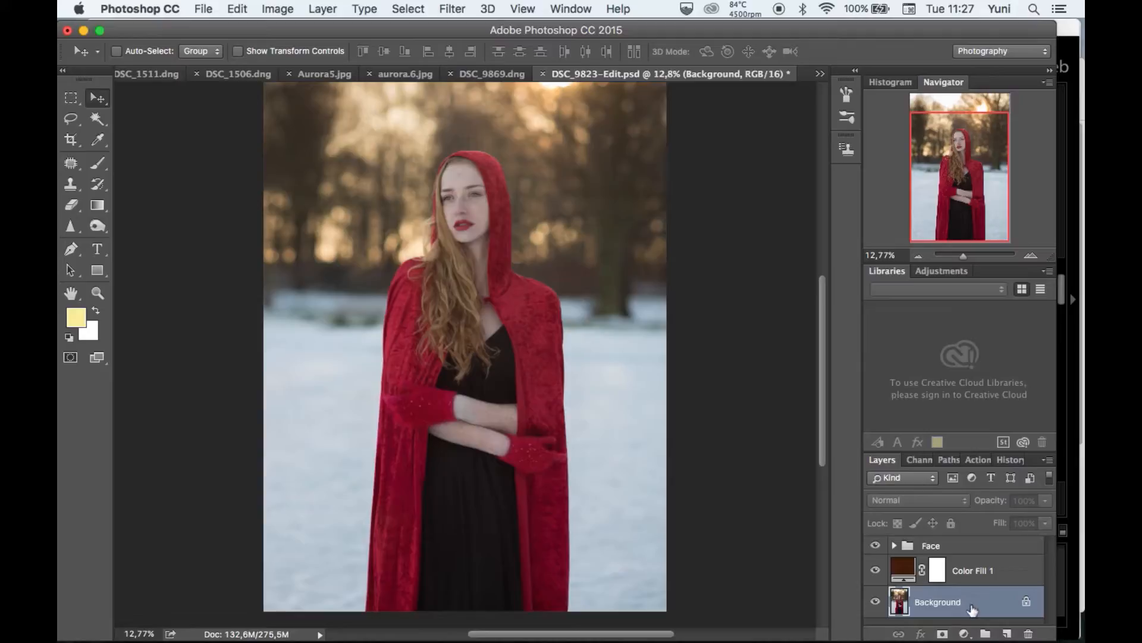
Add a Selective Color adjustment directly above the Background layer and set the cyan of its Yellows to -20%.
{"action": "left_click", "coordinate": [964, 634]}
{"action": "left_click", "coordinate": [973, 604]}
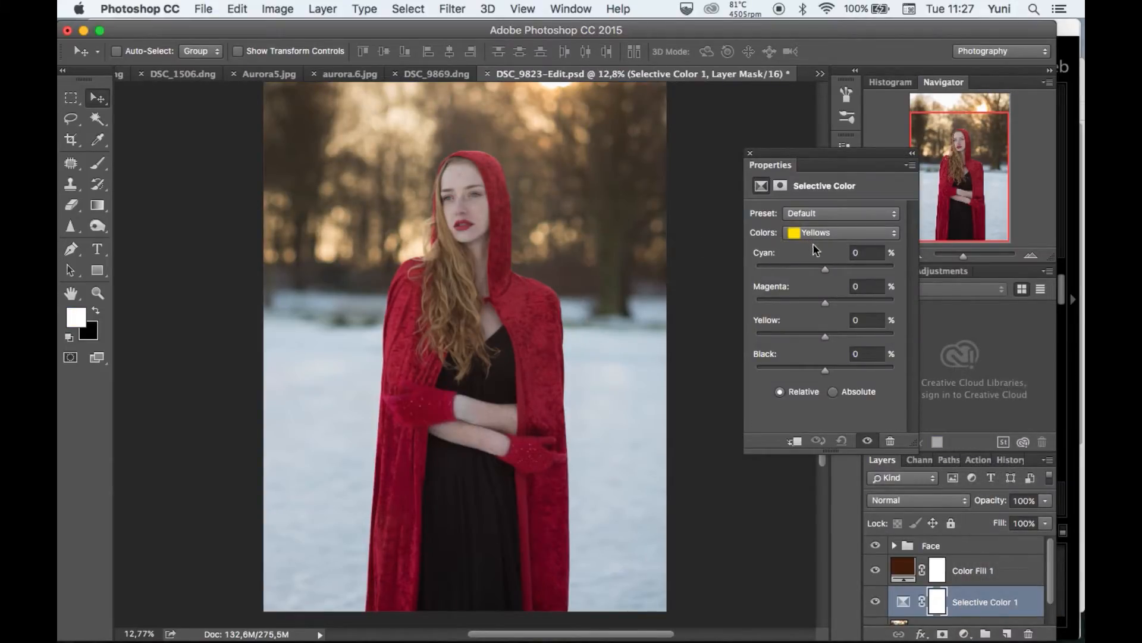
{"action": "left_click_drag", "start_coordinate": [826, 268], "coordinate": [840, 271]}
{"action": "left_click", "coordinate": [840, 232]}
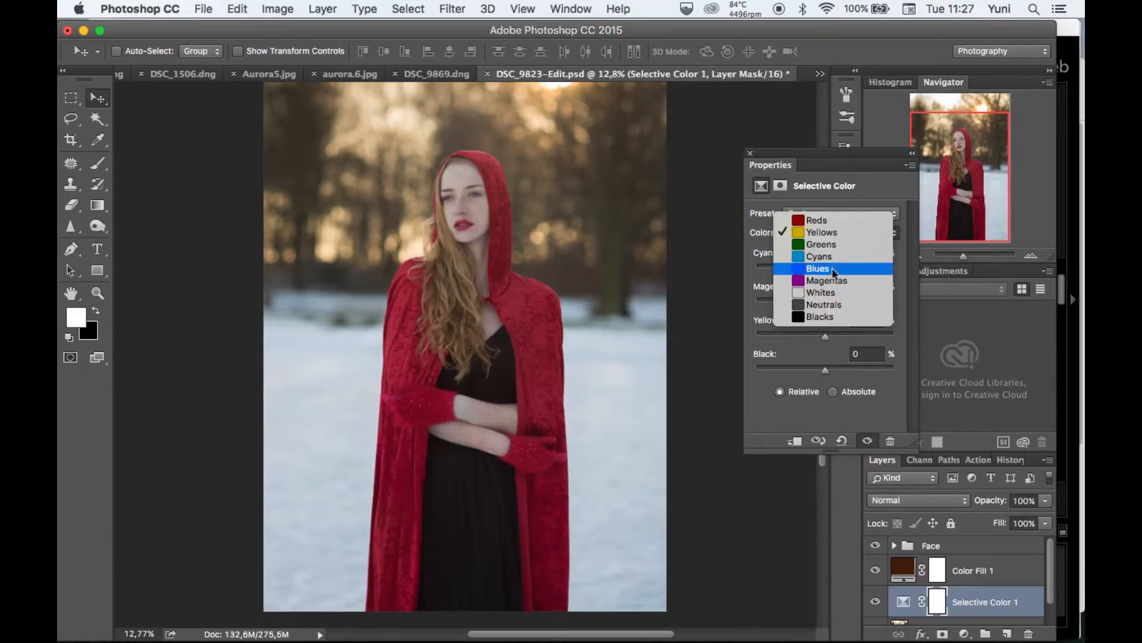
{"action": "left_click", "coordinate": [833, 233]}
{"action": "mouse_move", "coordinate": [836, 268]}
{"action": "left_mouse_down"}
{"action": "mouse_move", "coordinate": [824, 270]}
{"action": "mouse_move", "coordinate": [839, 268]}
{"action": "left_mouse_up"}
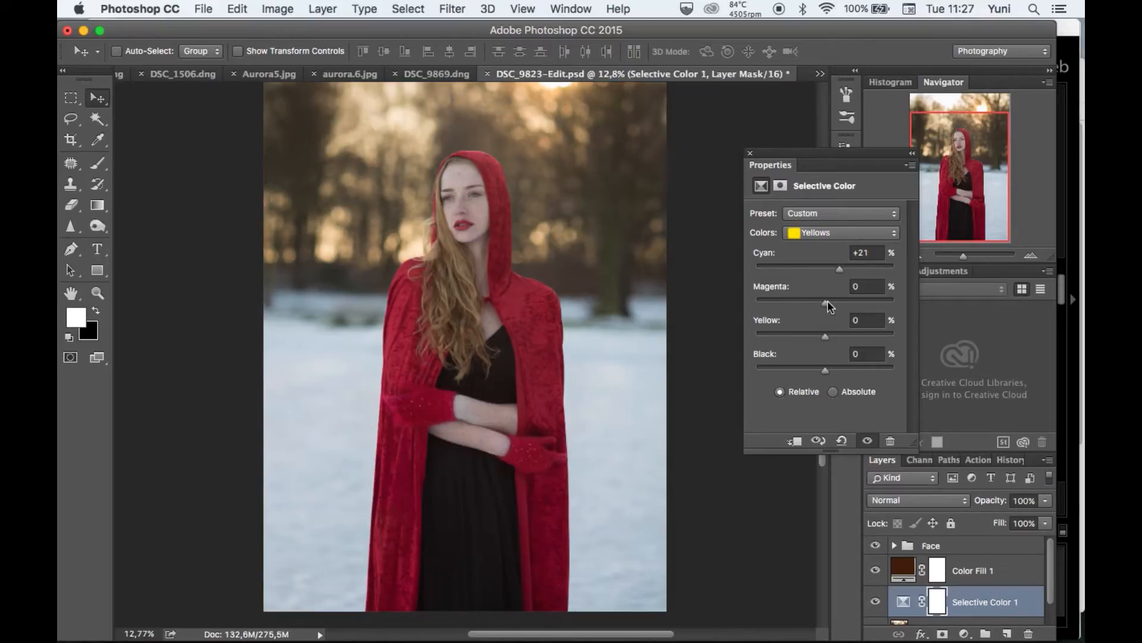
{"action": "left_click_drag", "start_coordinate": [841, 271], "coordinate": [808, 266]}
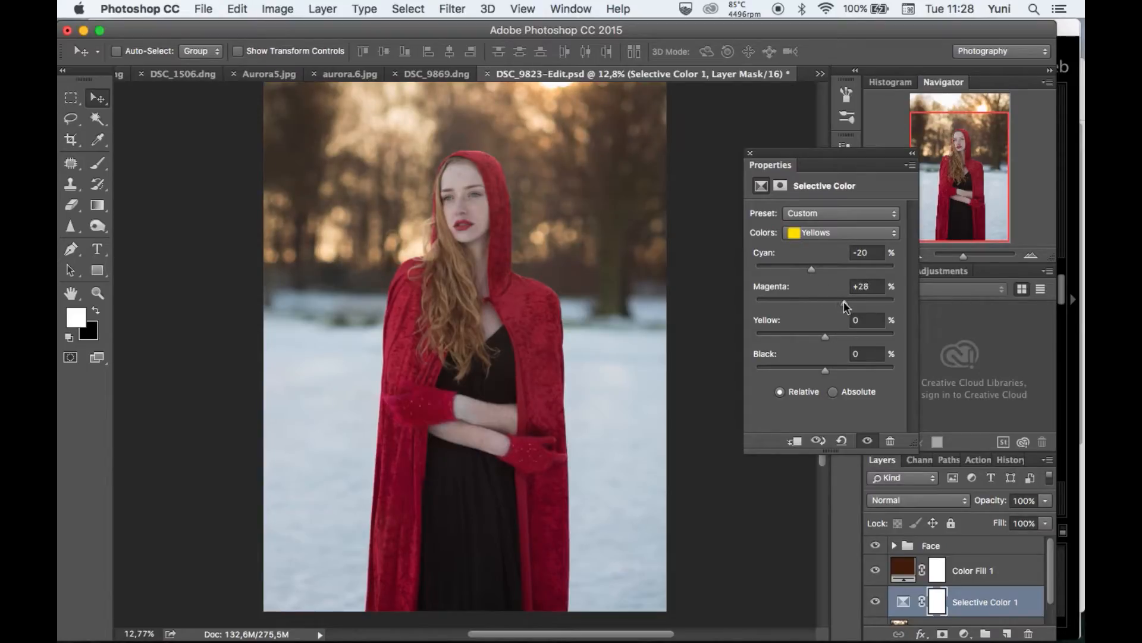
Raise the magenta of the Yellows to about +28% and adjust their yellow and black amounts.
{"action": "left_click_drag", "start_coordinate": [844, 301], "coordinate": [842, 298]}
{"action": "left_click_drag", "start_coordinate": [823, 334], "coordinate": [858, 336]}
{"action": "mouse_move", "coordinate": [841, 369]}
{"action": "left_mouse_down"}
{"action": "mouse_move", "coordinate": [874, 373]}
{"action": "mouse_move", "coordinate": [763, 376]}
{"action": "mouse_move", "coordinate": [830, 378]}
{"action": "left_mouse_up"}
Adjust the Greens of the Selective Color layer, with yellow at +3% and black at +8%.
{"action": "left_click", "coordinate": [824, 233]}
{"action": "left_click", "coordinate": [828, 245]}
{"action": "left_click_drag", "start_coordinate": [824, 339], "coordinate": [824, 270]}
Adjust the Reds to about -12% cyan, -15% magenta, -14% yellow and +13% black, and close the adjustment's settings.
{"action": "left_click", "coordinate": [827, 233]}
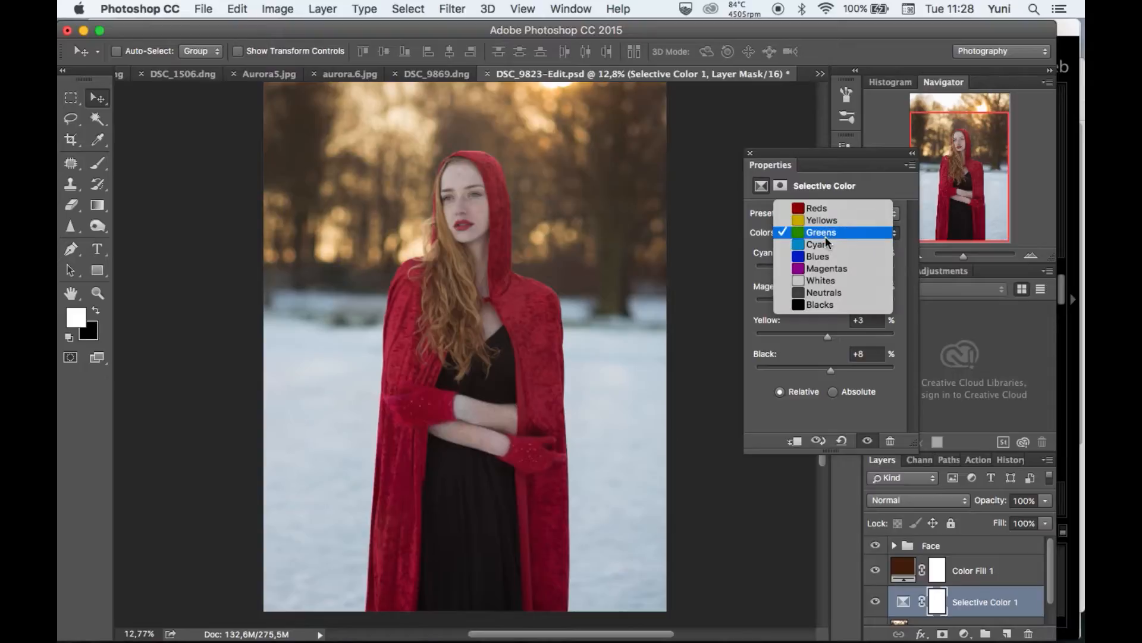
{"action": "left_click", "coordinate": [820, 205]}
{"action": "left_click_drag", "start_coordinate": [826, 338], "coordinate": [867, 373]}
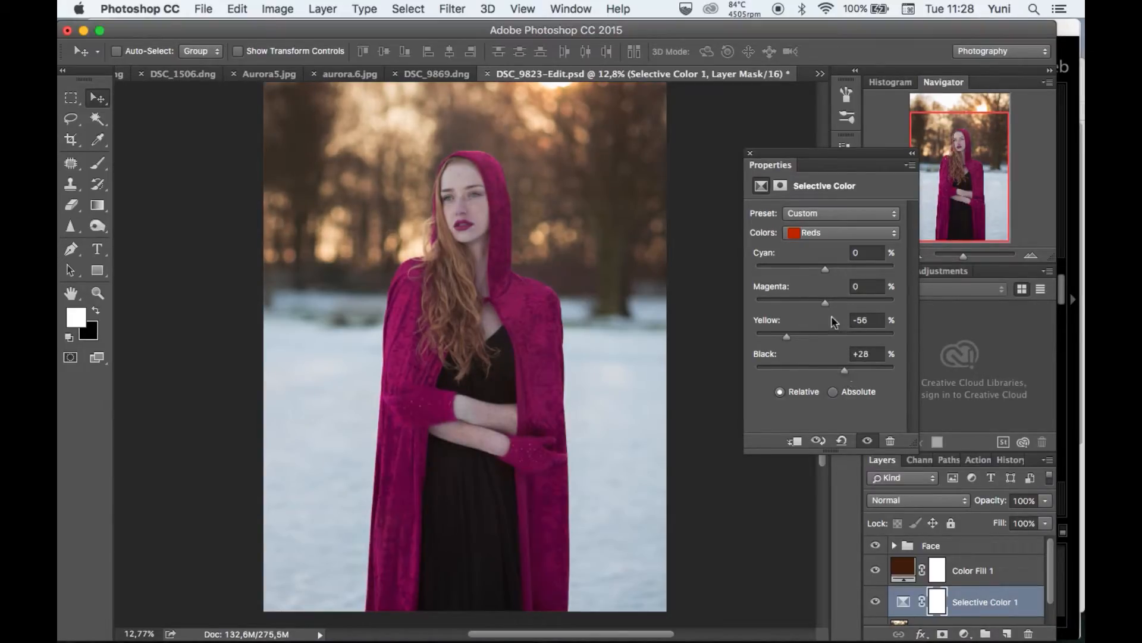
{"action": "left_click_drag", "start_coordinate": [855, 277], "coordinate": [816, 301]}
{"action": "left_click_drag", "start_coordinate": [820, 338], "coordinate": [835, 373]}
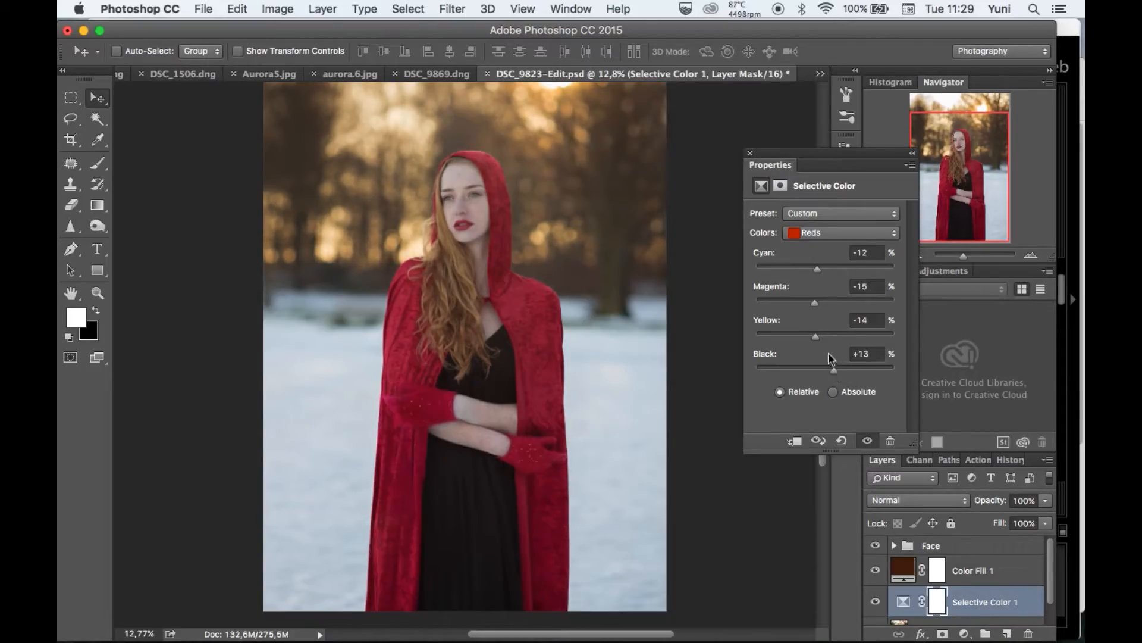
{"action": "left_click_drag", "start_coordinate": [820, 326], "coordinate": [819, 330]}
{"action": "left_click_drag", "start_coordinate": [816, 304], "coordinate": [818, 299]}
{"action": "left_click", "coordinate": [750, 153]}
Add a Curves adjustment directly above the Selective Color layer and raise its Red channel curve slightly, with input 134 and output 143.
{"action": "key", "text": "super+0"}
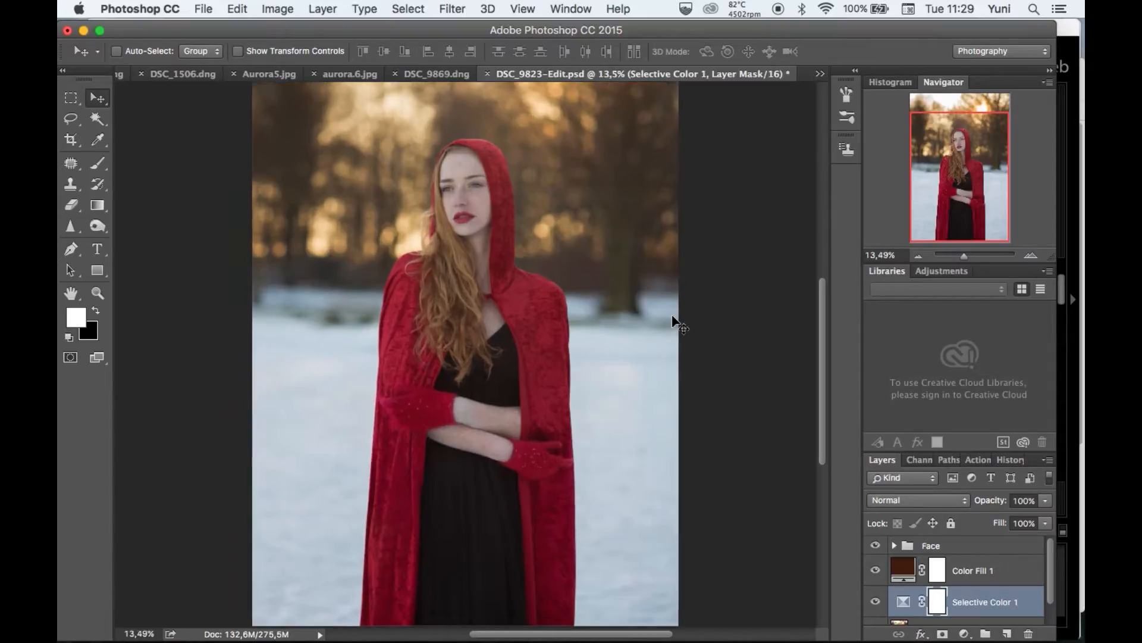
{"action": "scroll", "coordinate": [673, 322], "scroll_direction": "up", "scroll_amount": 5}
{"action": "scroll", "coordinate": [672, 322], "scroll_direction": "up", "scroll_amount": 6}
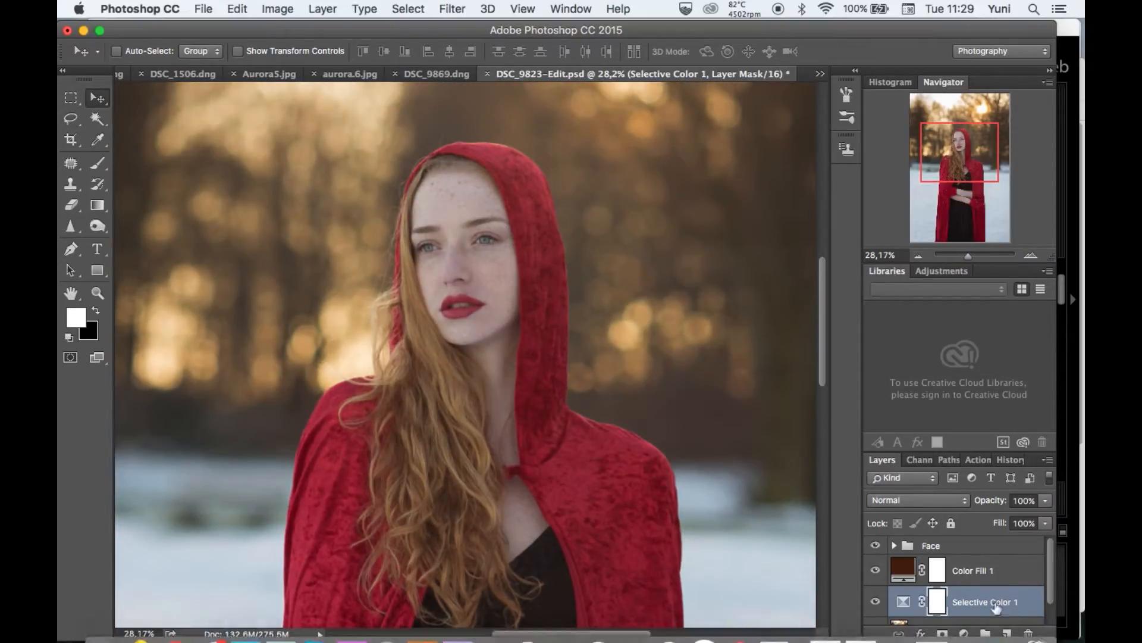
{"action": "left_click", "coordinate": [964, 633]}
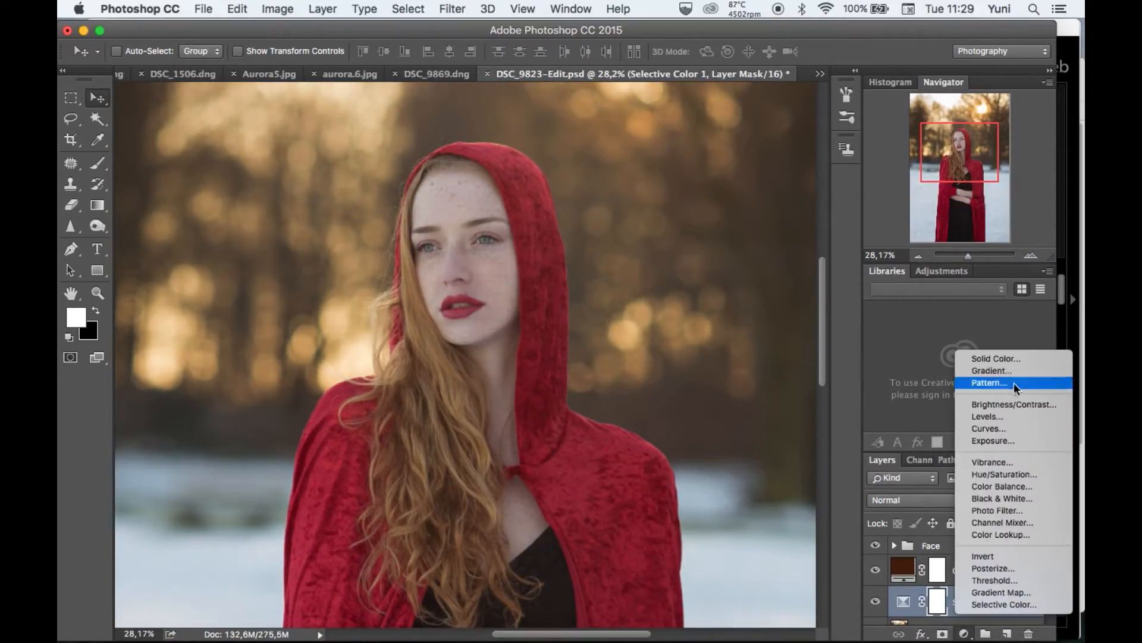
{"action": "left_click", "coordinate": [1000, 428]}
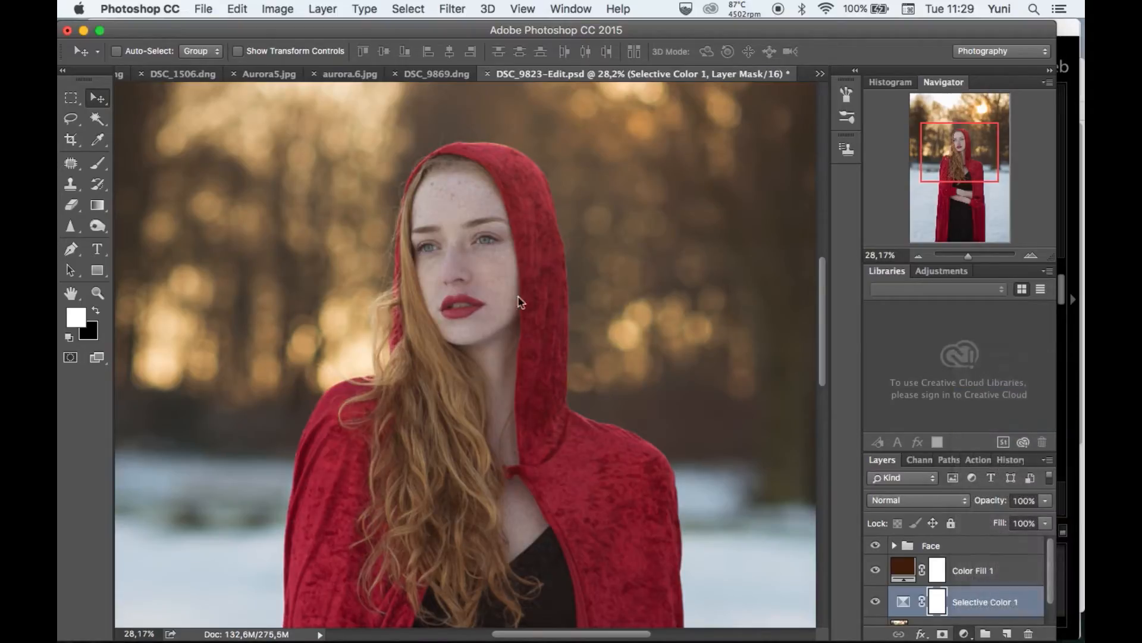
{"action": "left_click", "coordinate": [818, 233]}
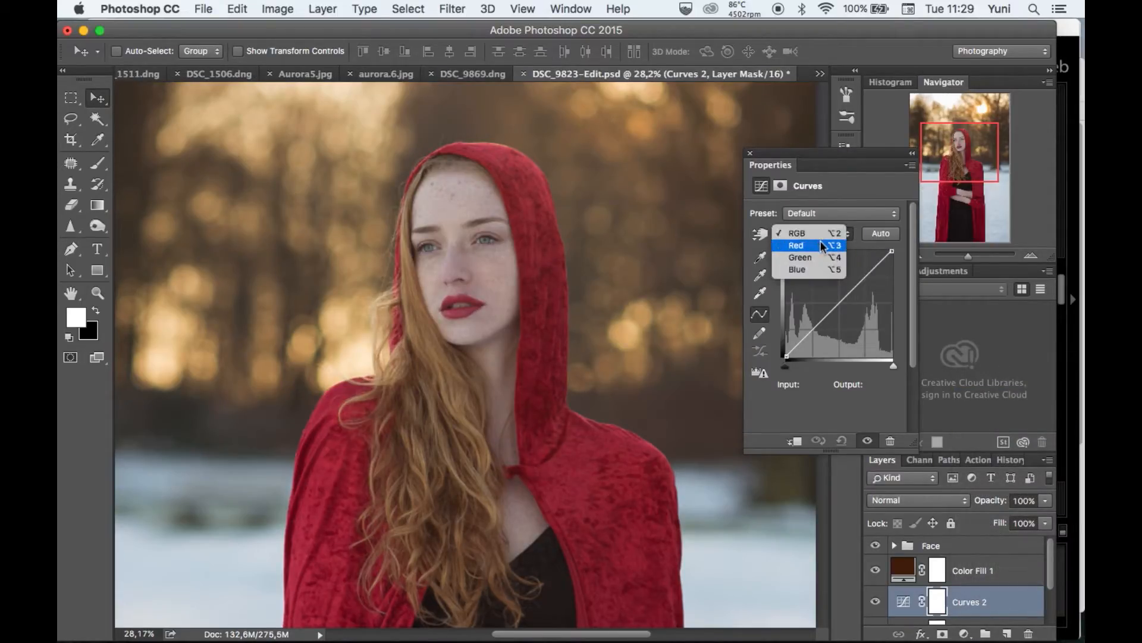
{"action": "left_click", "coordinate": [820, 244]}
{"action": "left_click_drag", "start_coordinate": [842, 301], "coordinate": [835, 290]}
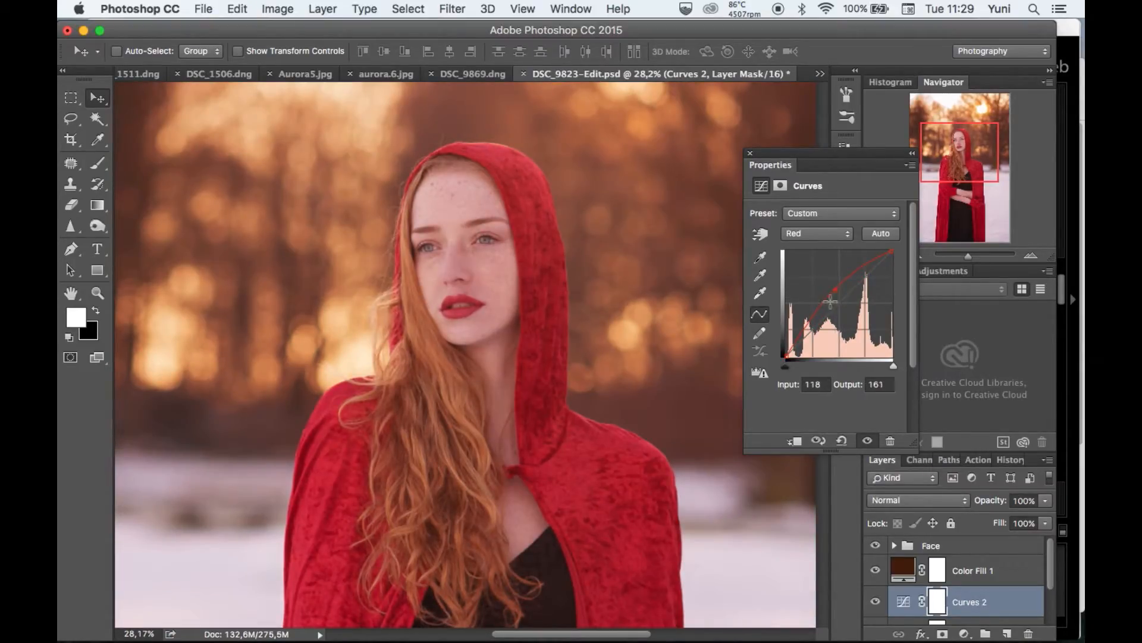
{"action": "scroll", "coordinate": [568, 303], "scroll_direction": "down", "scroll_amount": 5}
{"action": "scroll", "coordinate": [568, 304], "scroll_direction": "up", "scroll_amount": 2}
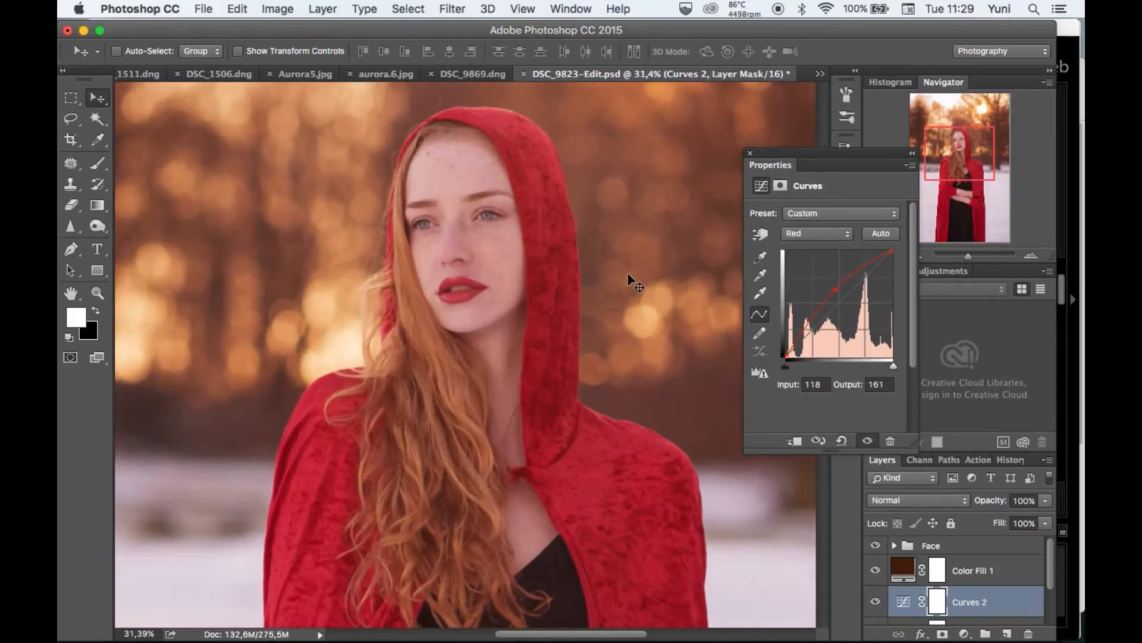
{"action": "left_click_drag", "start_coordinate": [836, 290], "coordinate": [842, 296]}
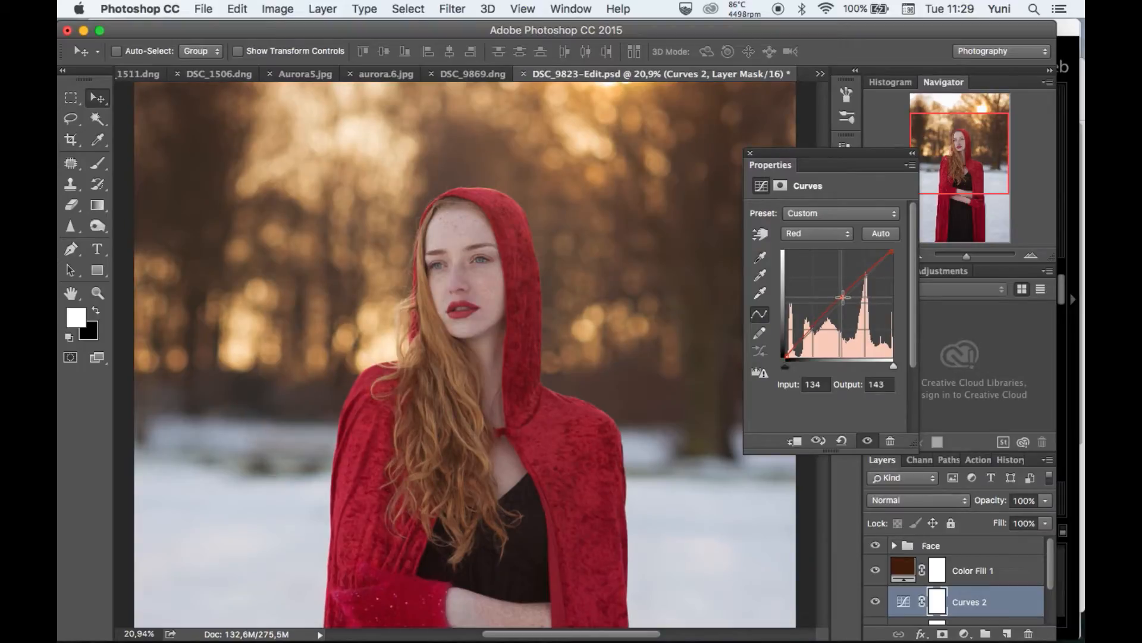
Shape the RGB curve into a gentle S, lowering the shadows and raising the highlights to input 212, output 228, and close the settings.
{"action": "left_click", "coordinate": [819, 236]}
{"action": "left_click", "coordinate": [821, 220]}
{"action": "left_click_drag", "start_coordinate": [863, 281], "coordinate": [872, 265]}
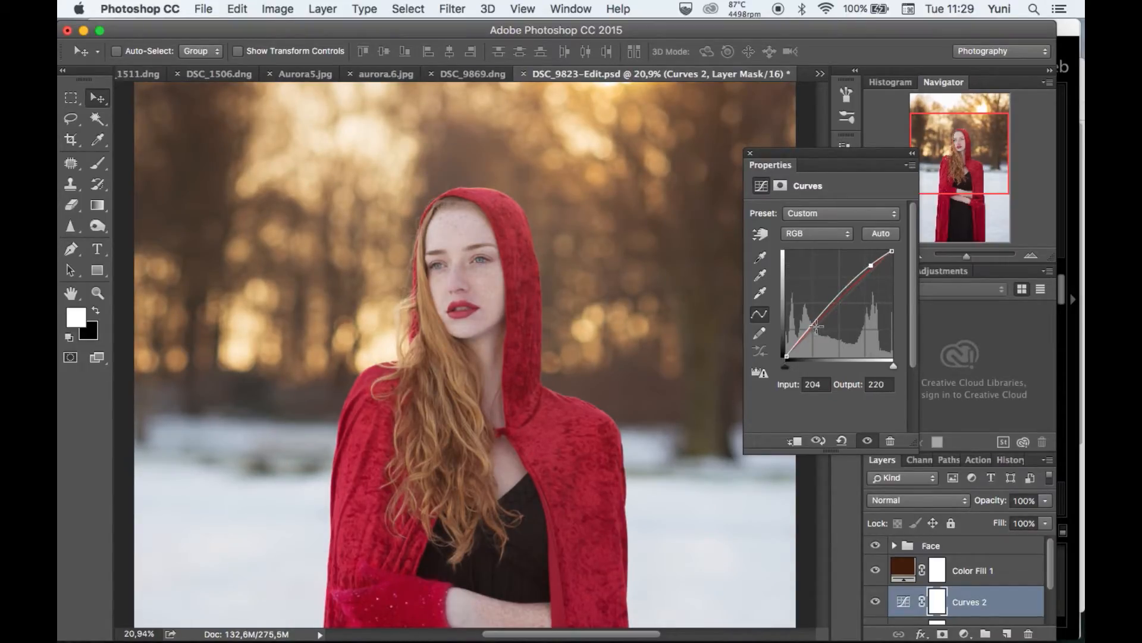
{"action": "left_click_drag", "start_coordinate": [810, 329], "coordinate": [808, 339]}
{"action": "left_click_drag", "start_coordinate": [871, 265], "coordinate": [874, 262]}
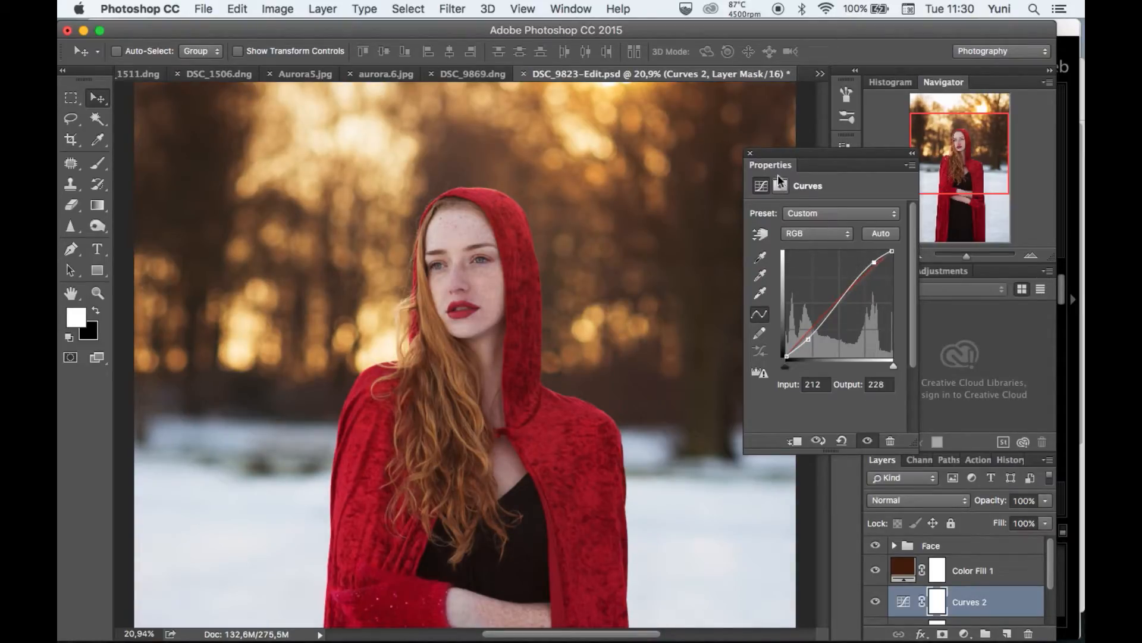
{"action": "left_click", "coordinate": [750, 153]}
Reduce the opacity of the new Curves layer to 93%.
{"action": "key", "text": "super+0"}
{"action": "scroll", "coordinate": [651, 282], "scroll_direction": "up", "scroll_amount": 5}
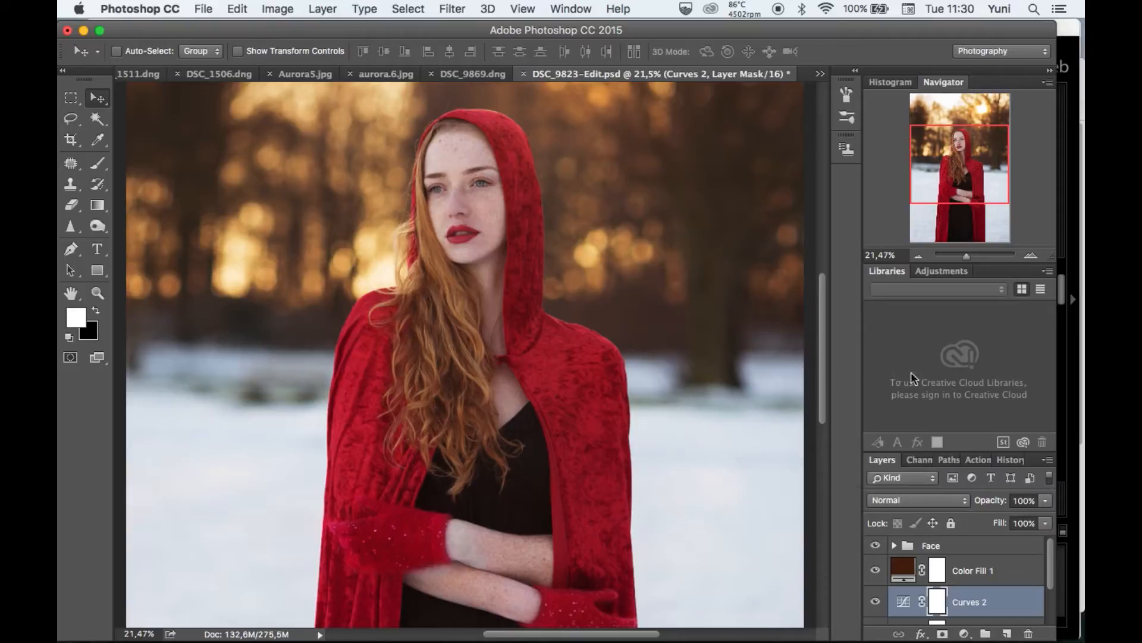
{"action": "scroll", "coordinate": [655, 301], "scroll_direction": "down", "scroll_amount": 3}
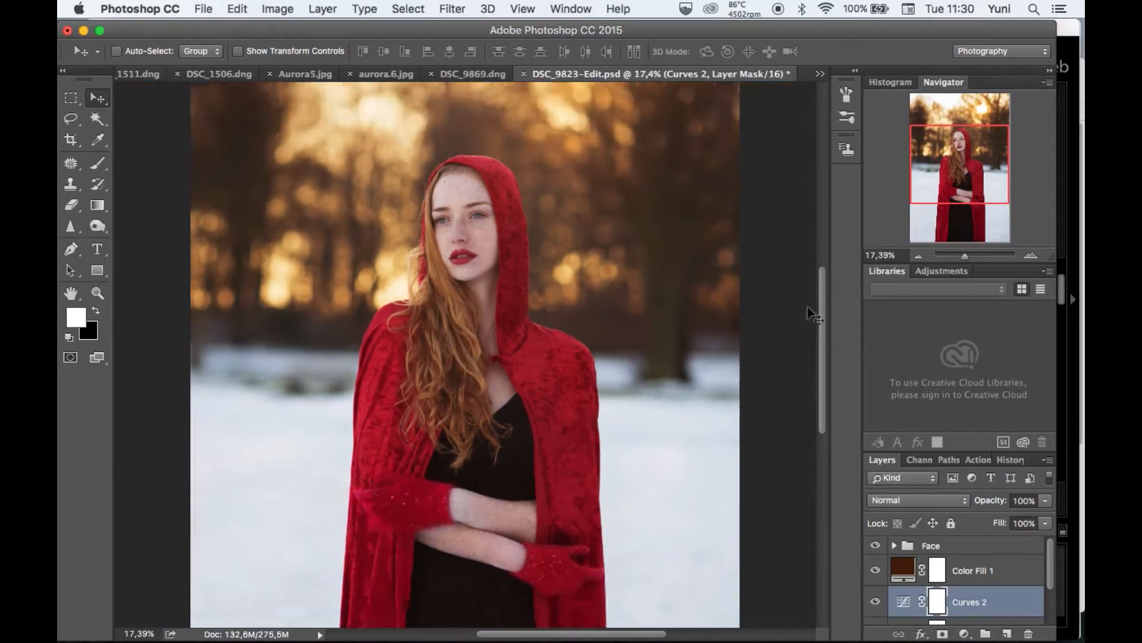
{"action": "left_click", "coordinate": [1045, 522]}
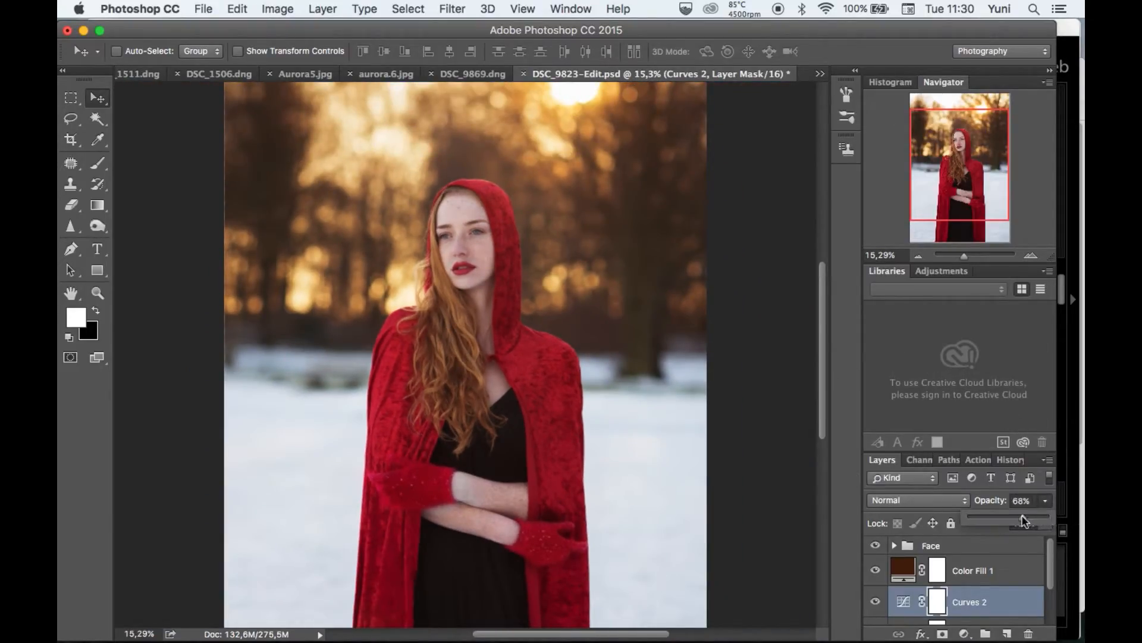
{"action": "mouse_move", "coordinate": [1020, 519]}
{"action": "left_mouse_down"}
{"action": "mouse_move", "coordinate": [1028, 524]}
{"action": "mouse_move", "coordinate": [984, 515]}
{"action": "mouse_move", "coordinate": [998, 517]}
{"action": "left_mouse_up"}
{"action": "left_click_drag", "start_coordinate": [1040, 516], "coordinate": [1042, 517]}
{"action": "left_click", "coordinate": [980, 608]}
Add a Gradient fill layer directly above the Background layer, using the pale yellow to transparent gradient.
{"action": "scroll", "coordinate": [982, 595], "scroll_direction": "down", "scroll_amount": 3}
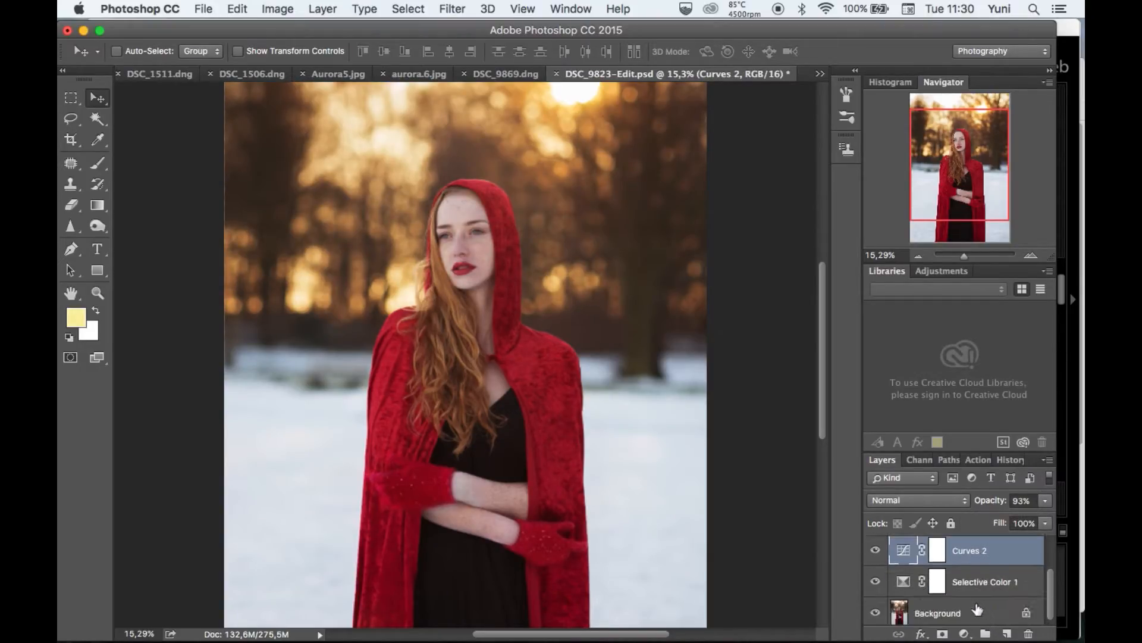
{"action": "left_click", "coordinate": [976, 609]}
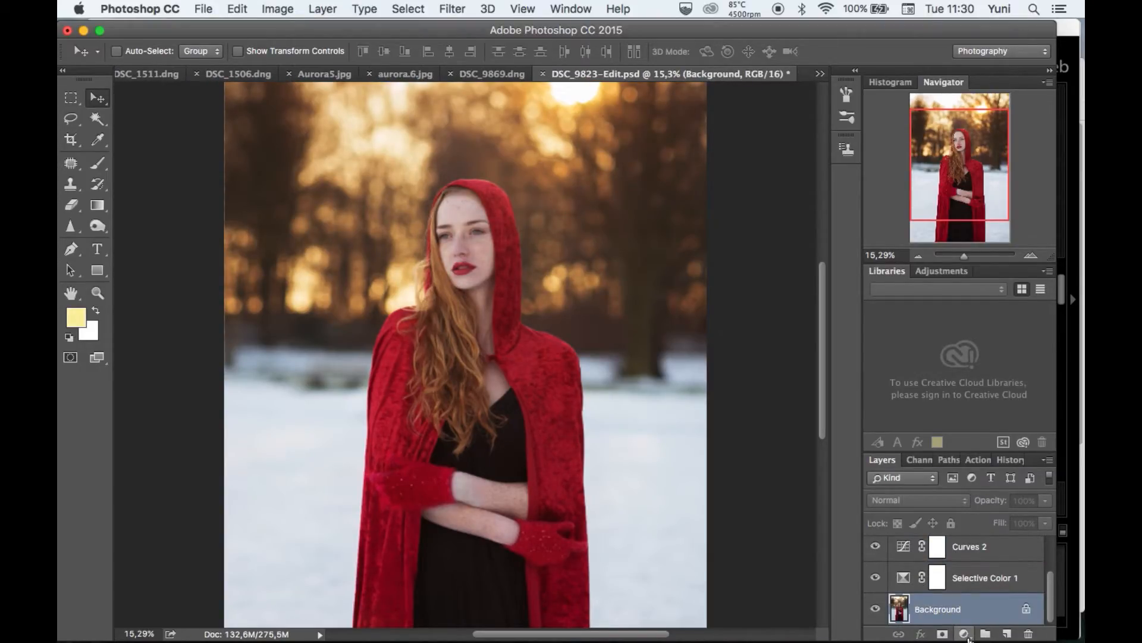
{"action": "scroll", "coordinate": [595, 128], "scroll_direction": "up", "scroll_amount": 3}
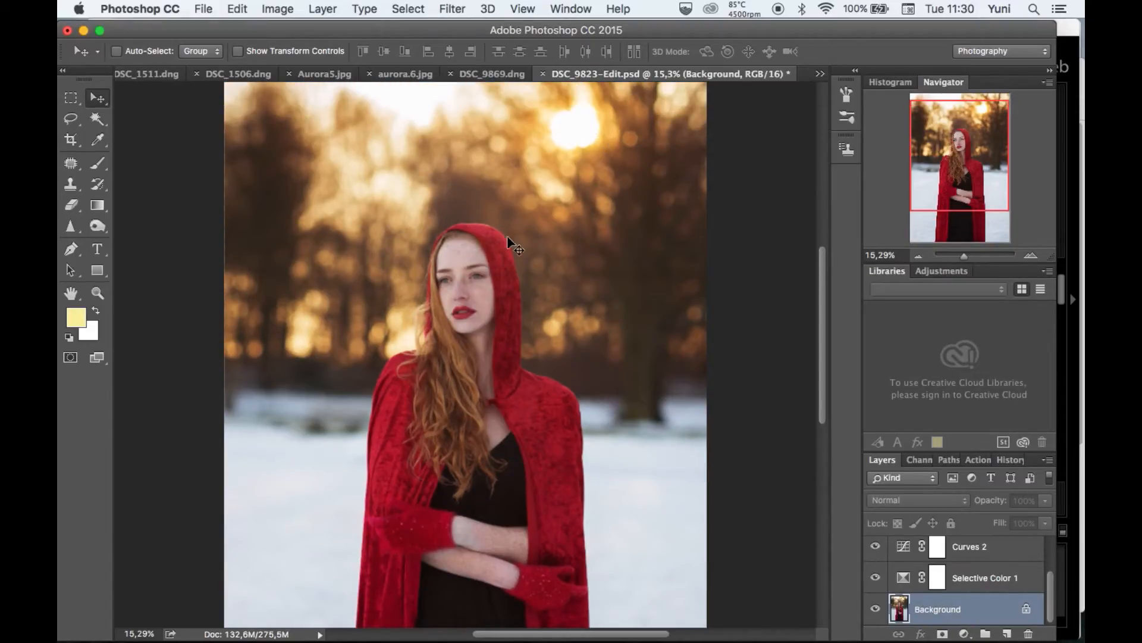
{"action": "scroll", "coordinate": [507, 236], "scroll_direction": "up", "scroll_amount": 10}
{"action": "scroll", "coordinate": [507, 237], "scroll_direction": "up", "scroll_amount": 4}
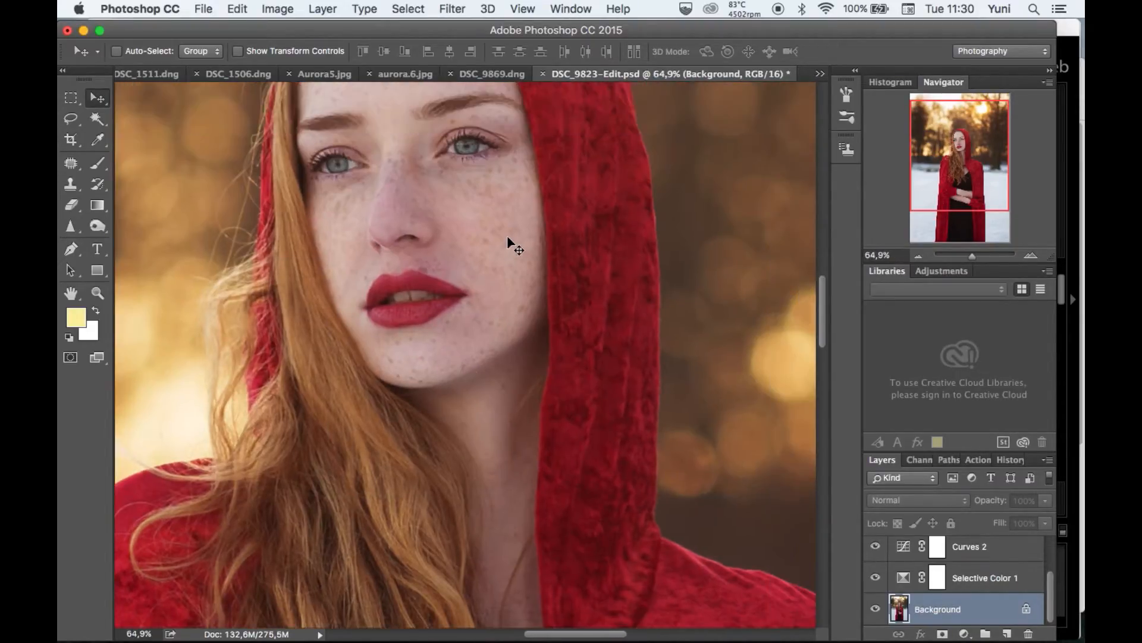
{"action": "scroll", "coordinate": [507, 236], "scroll_direction": "up", "scroll_amount": 6}
{"action": "scroll", "coordinate": [506, 237], "scroll_direction": "down", "scroll_amount": 2}
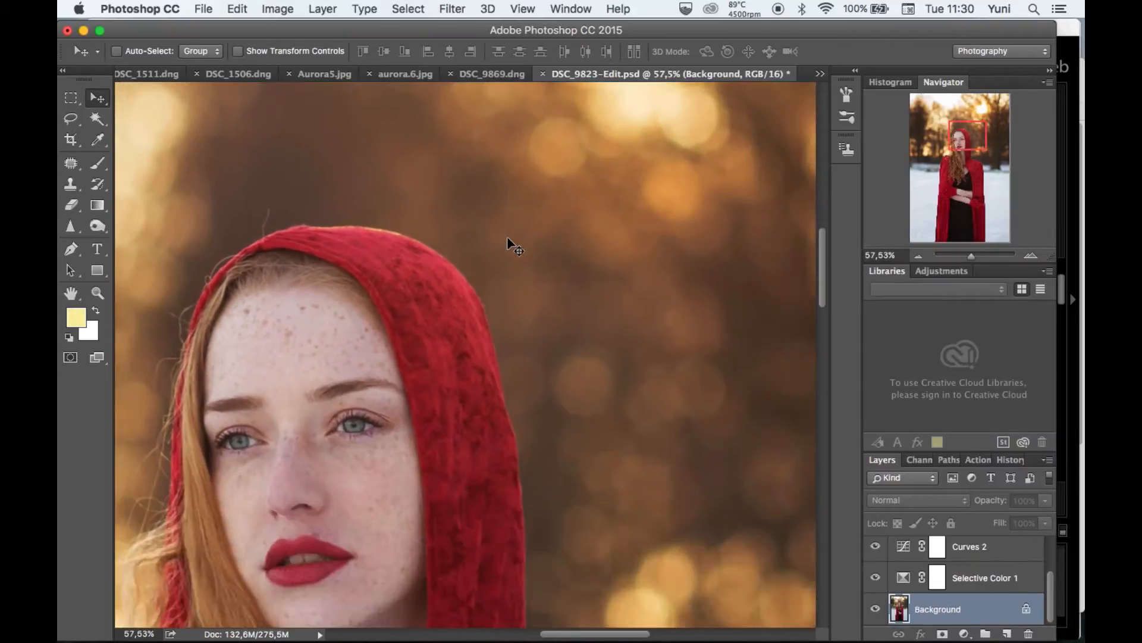
{"action": "scroll", "coordinate": [507, 237], "scroll_direction": "down", "scroll_amount": 8}
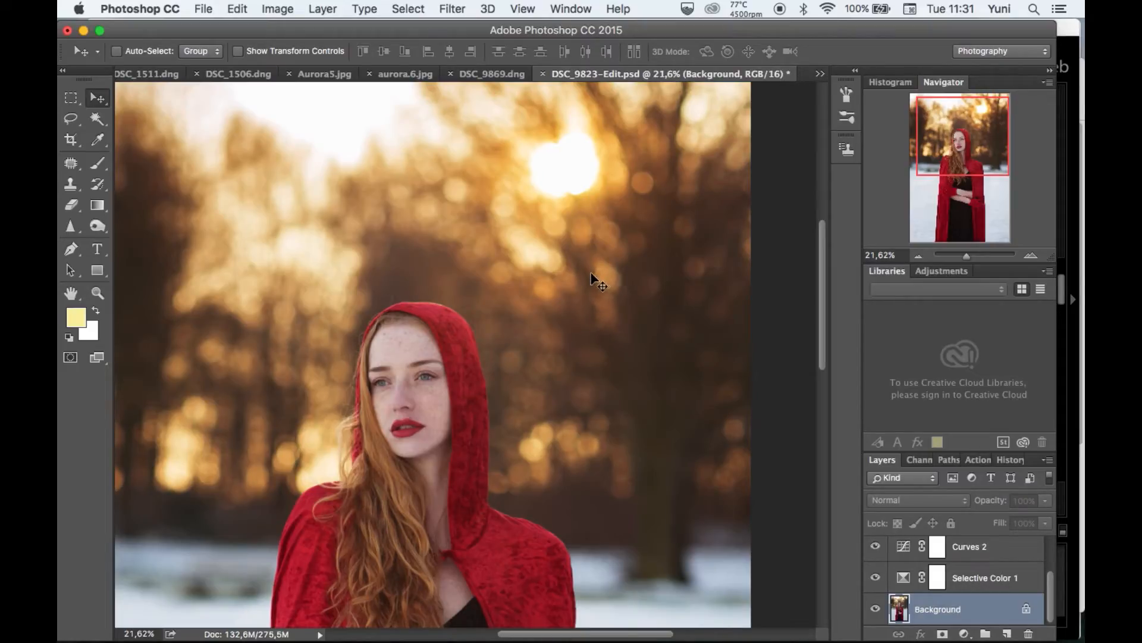
{"action": "scroll", "coordinate": [601, 268], "scroll_direction": "down", "scroll_amount": 2}
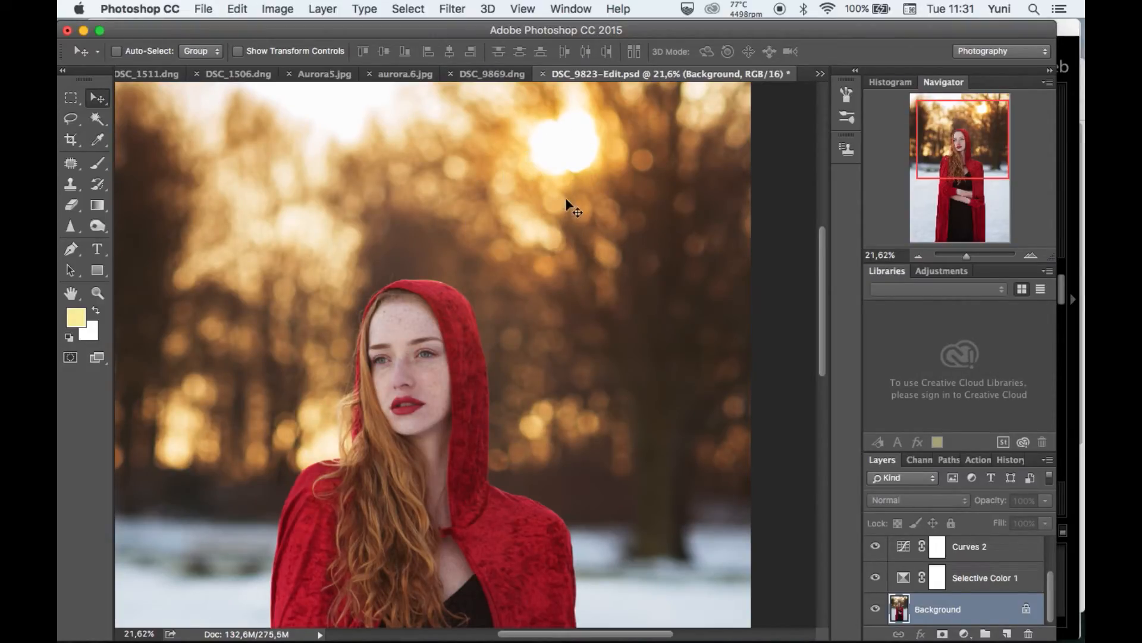
{"action": "left_click", "coordinate": [965, 634]}
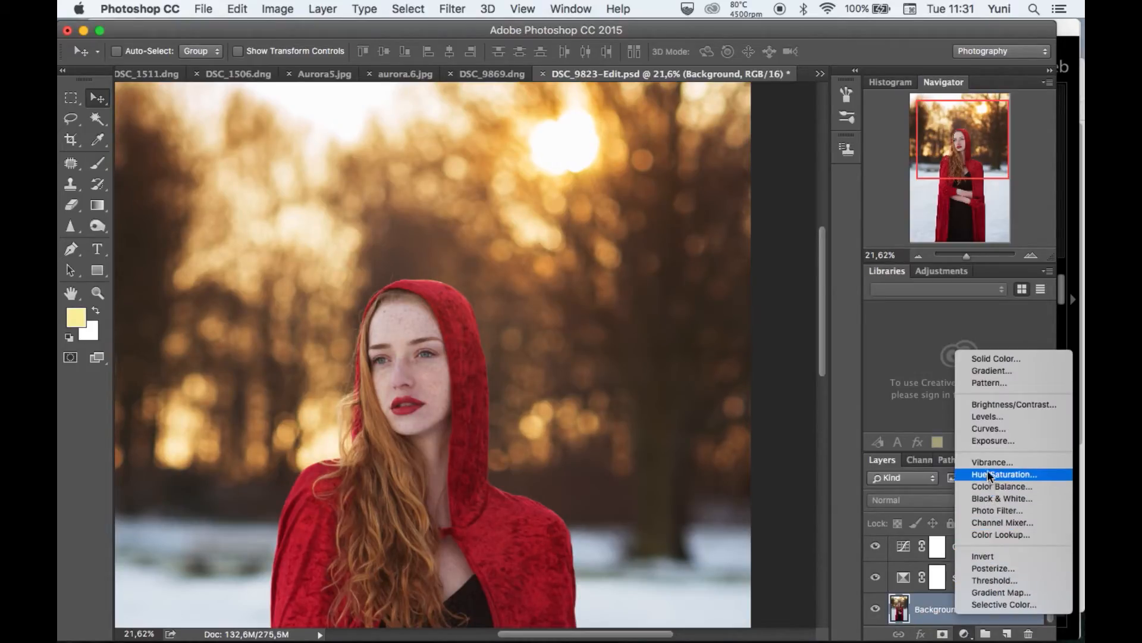
{"action": "left_click", "coordinate": [1003, 368]}
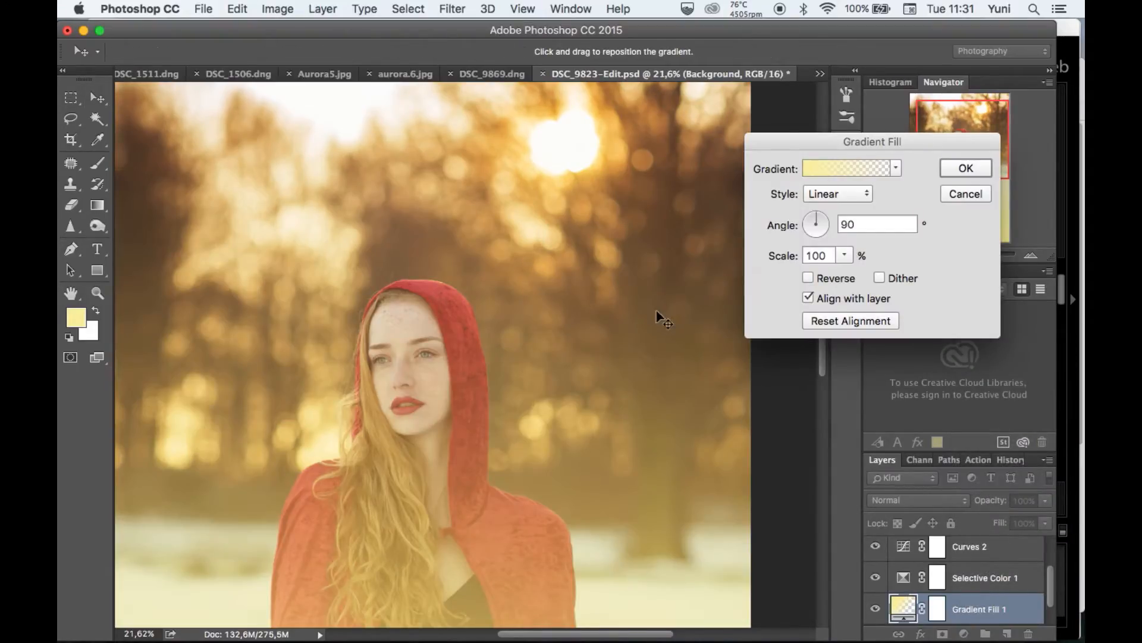
Set the gradient style to Radial and move its glow from the subject's torso to the area around the sun.
{"action": "scroll", "coordinate": [660, 319], "scroll_direction": "down", "scroll_amount": 5}
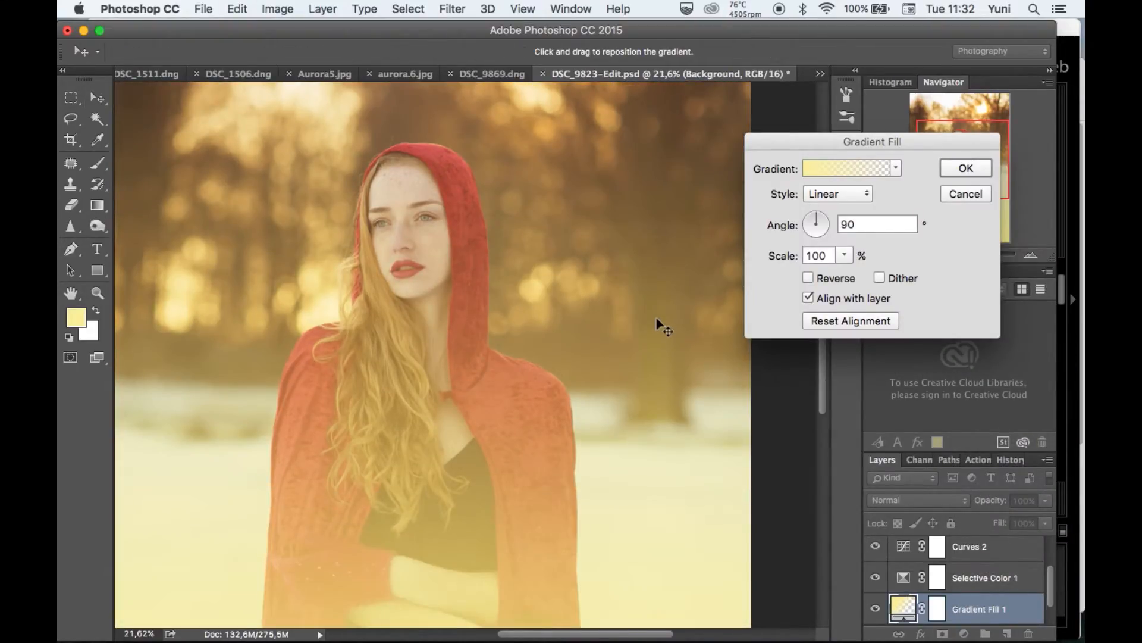
{"action": "scroll", "coordinate": [660, 325], "scroll_direction": "down", "scroll_amount": 2}
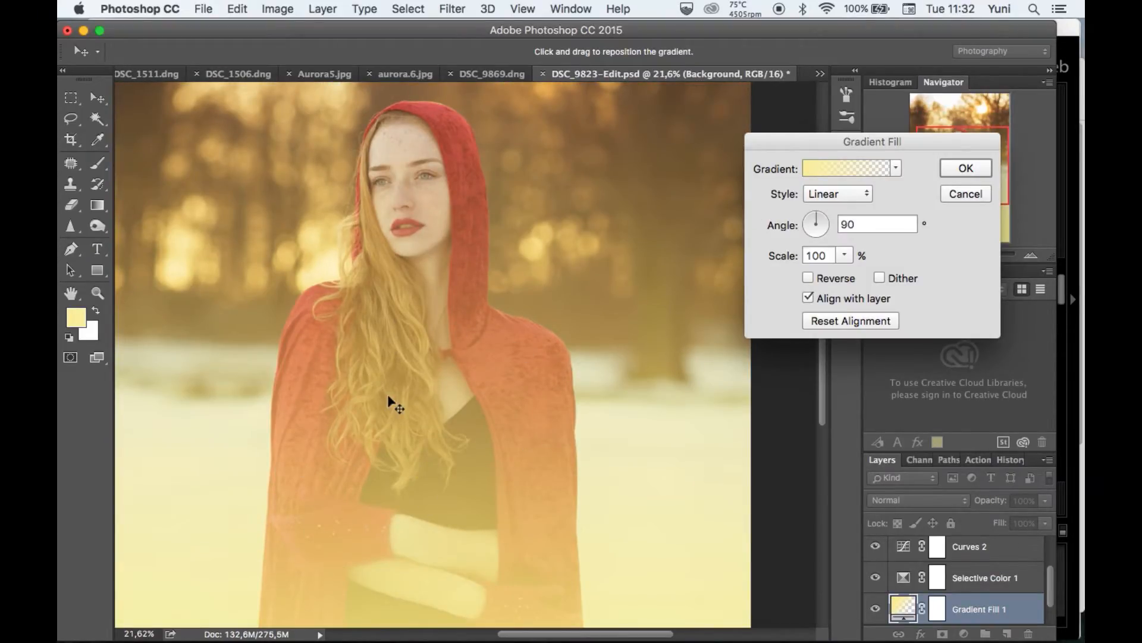
{"action": "scroll", "coordinate": [388, 400], "scroll_direction": "up", "scroll_amount": 5}
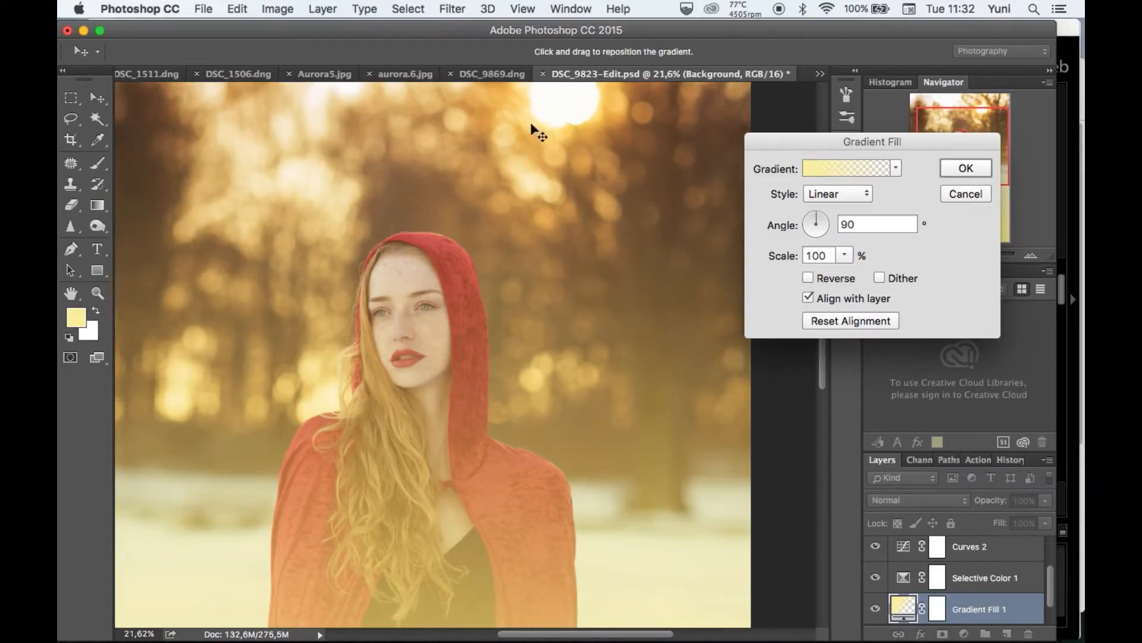
{"action": "scroll", "coordinate": [626, 396], "scroll_direction": "down", "scroll_amount": 5}
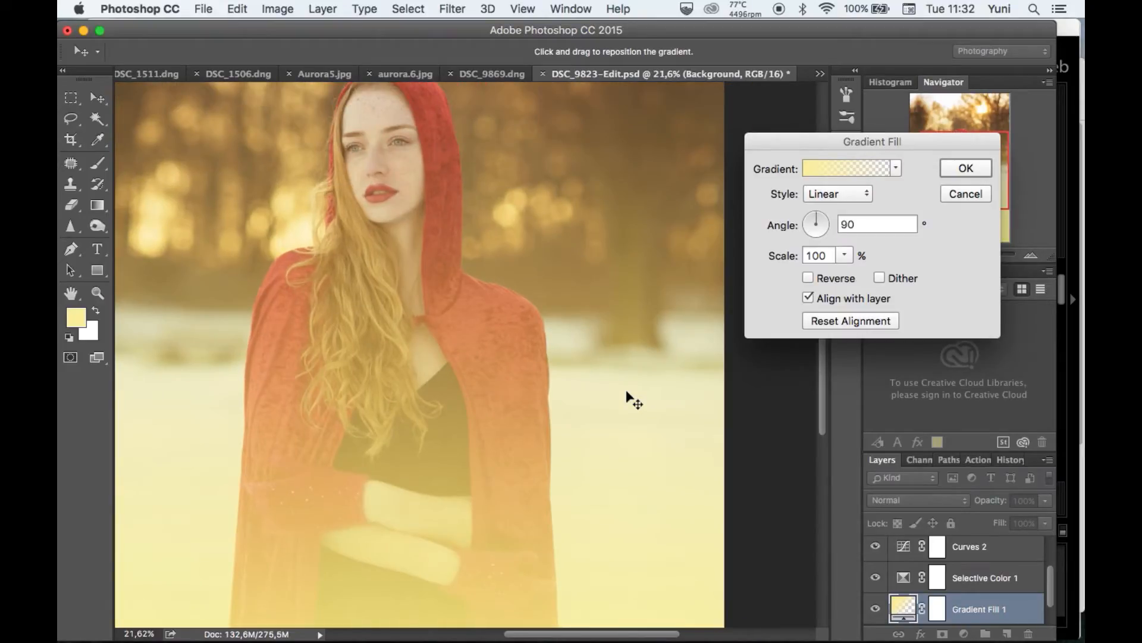
{"action": "left_click", "coordinate": [850, 198]}
{"action": "left_click", "coordinate": [852, 192]}
{"action": "left_click", "coordinate": [848, 194]}
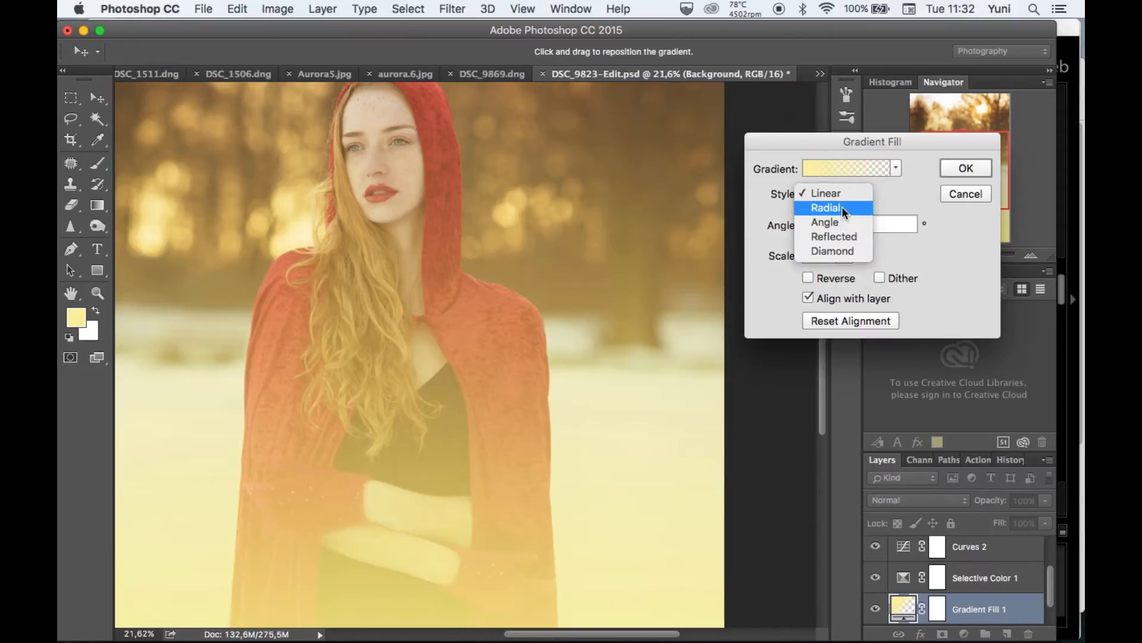
{"action": "left_click", "coordinate": [827, 207]}
{"action": "left_click_drag", "start_coordinate": [614, 329], "coordinate": [535, 335]}
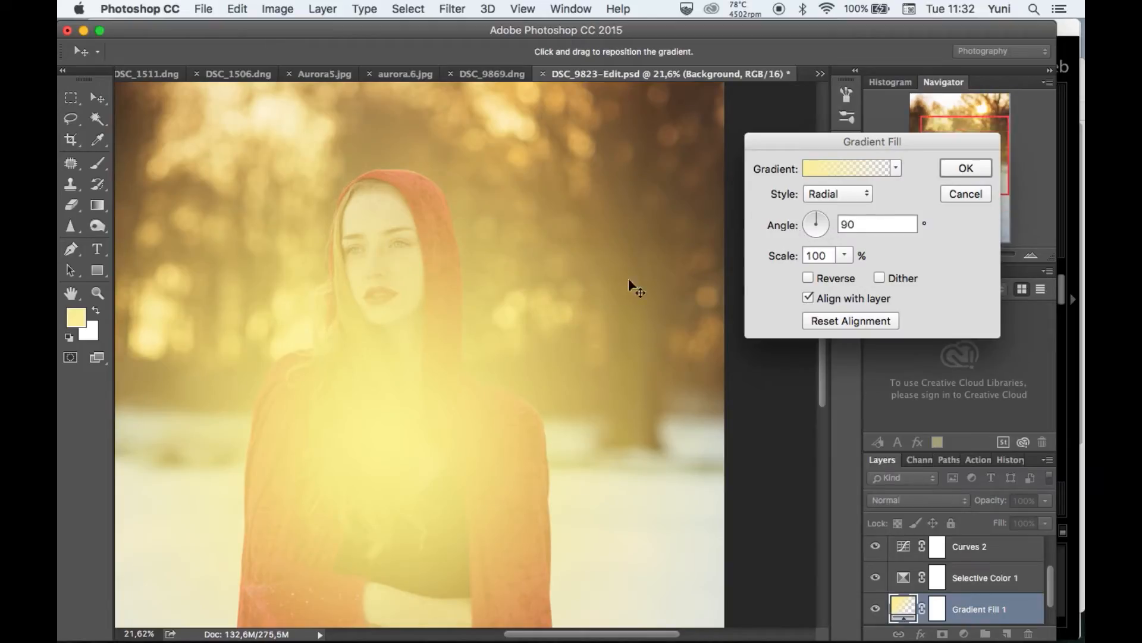
{"action": "left_click_drag", "start_coordinate": [425, 376], "coordinate": [600, 186]}
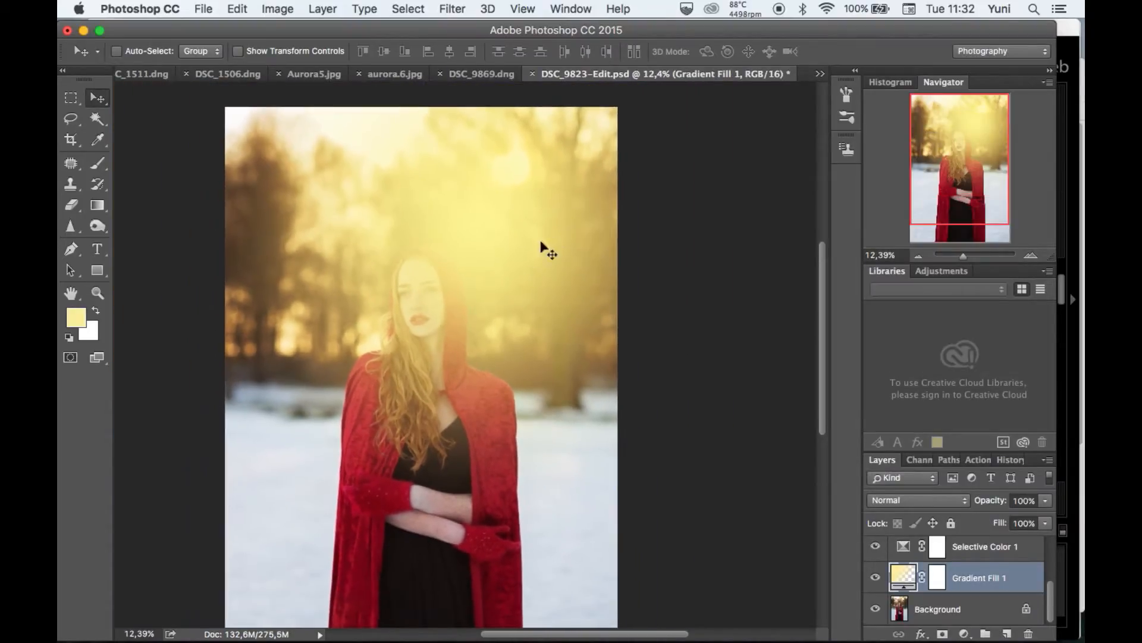
Reopen the gradient fill's settings and shift the glow slightly higher, above the subject's hood.
{"action": "double_click", "coordinate": [903, 577]}
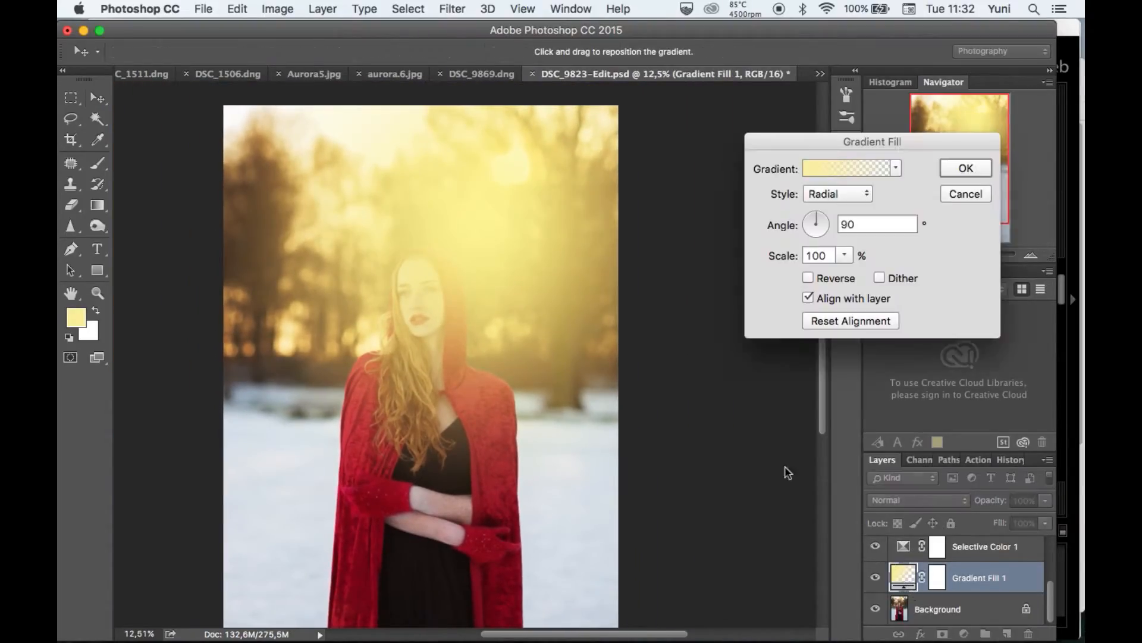
{"action": "left_click_drag", "start_coordinate": [528, 273], "coordinate": [541, 226]}
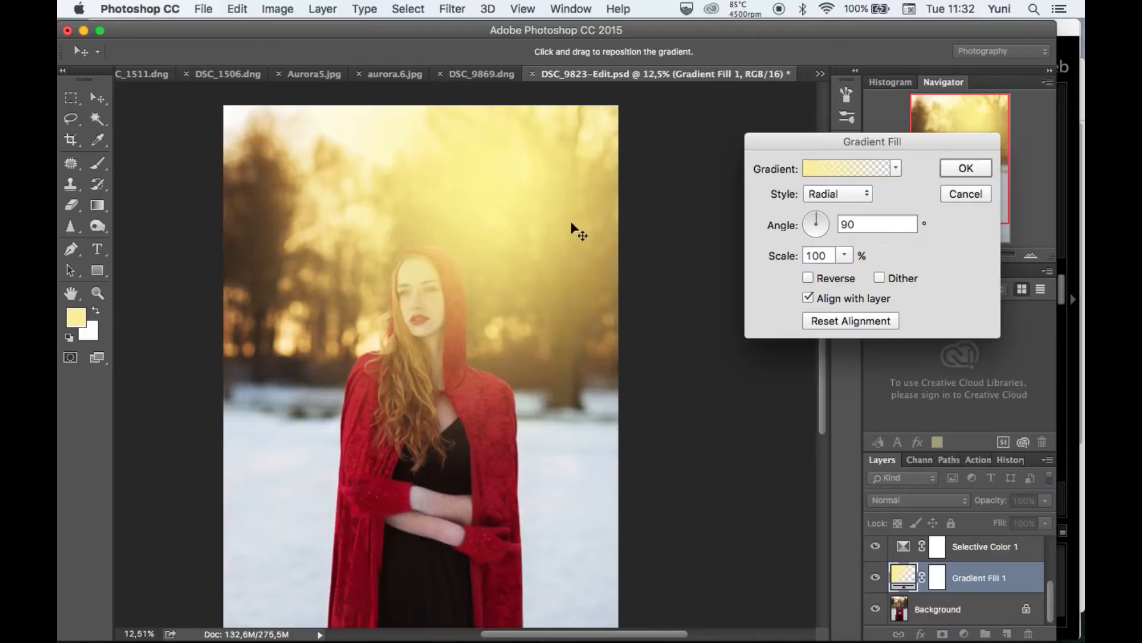
{"action": "key", "text": "Return"}
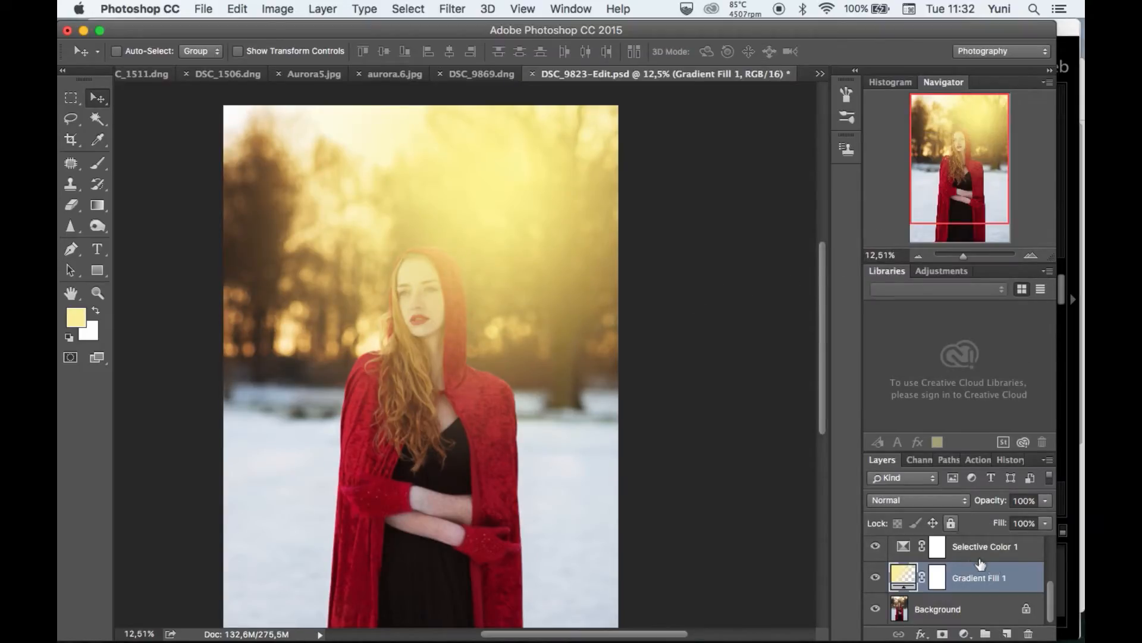
Try Soft Light on the yellow gradient layer, but settle on the Screen blend mode.
{"action": "left_click", "coordinate": [937, 499]}
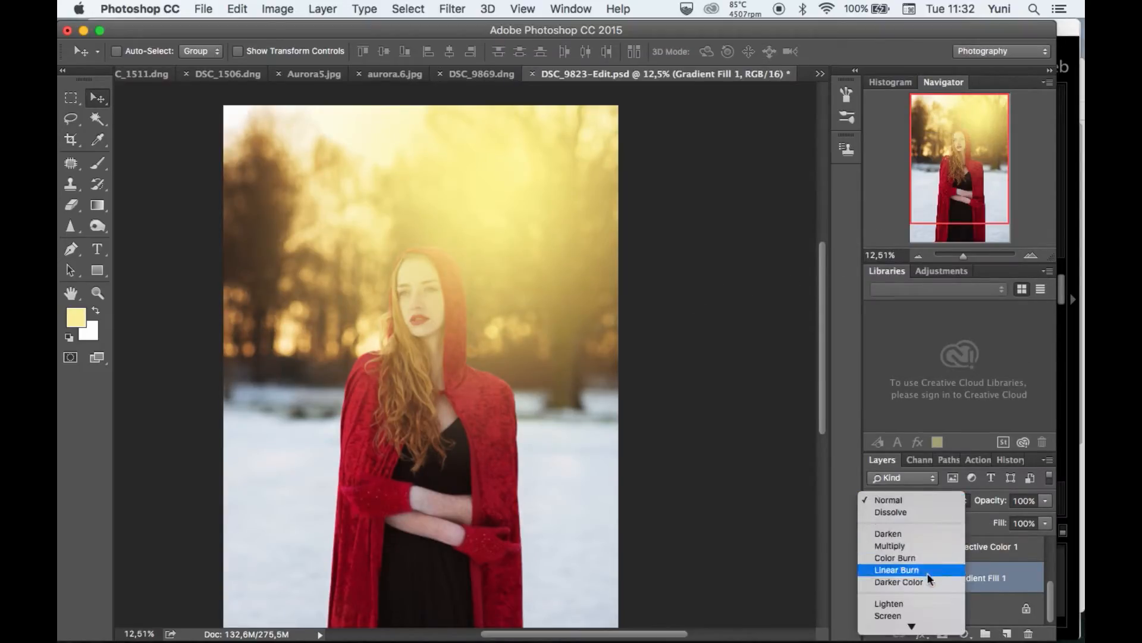
{"action": "left_click", "coordinate": [920, 481]}
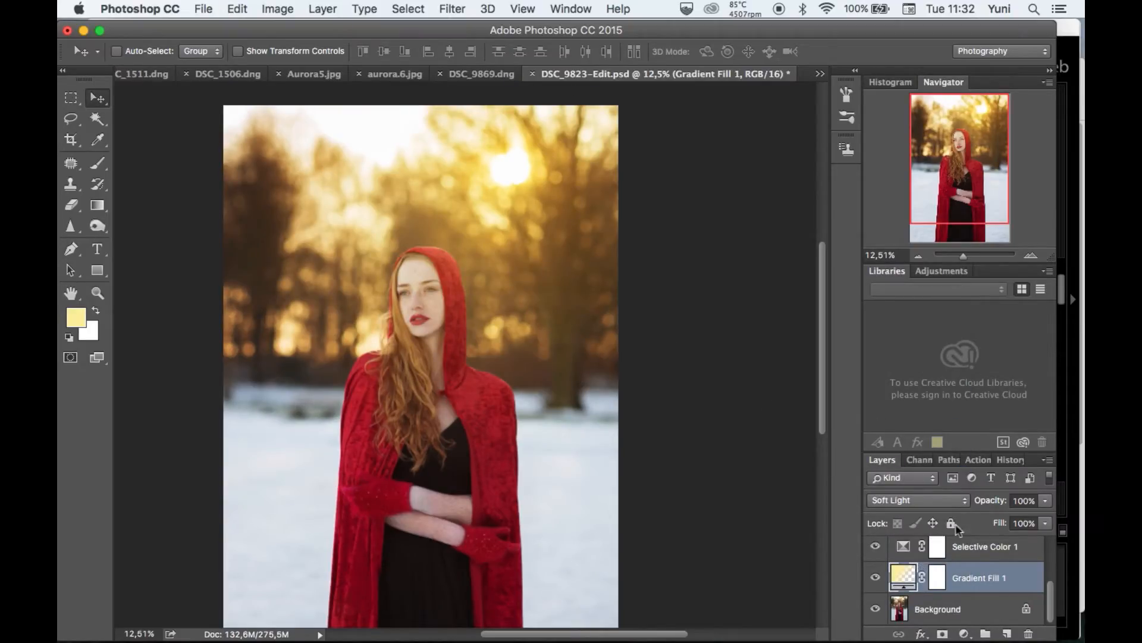
{"action": "left_click", "coordinate": [937, 499]}
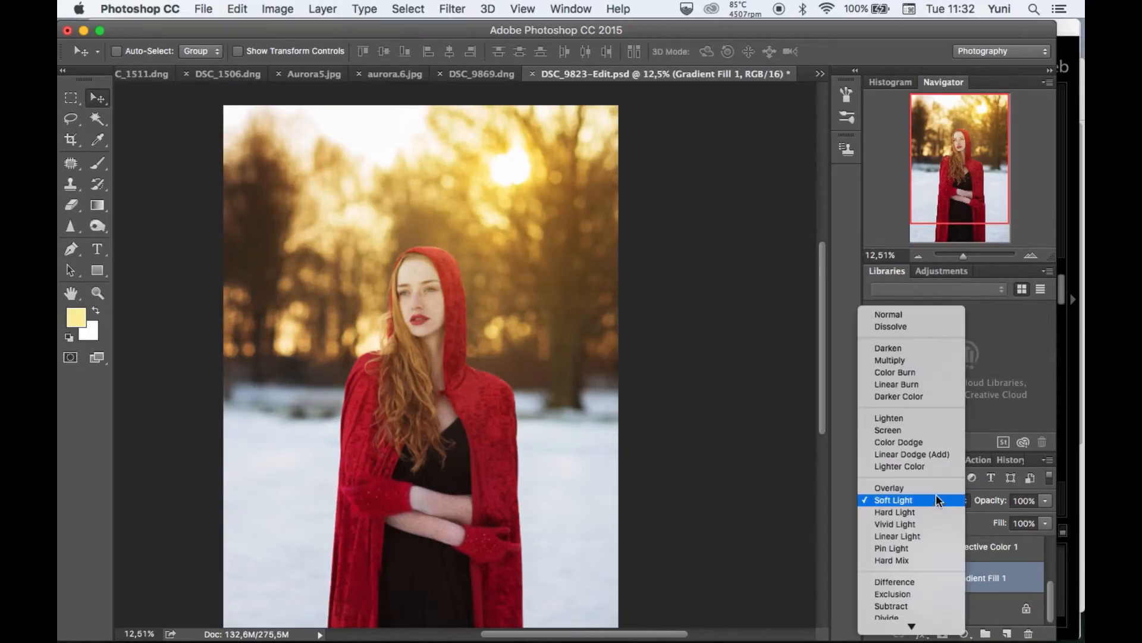
{"action": "left_click", "coordinate": [917, 430]}
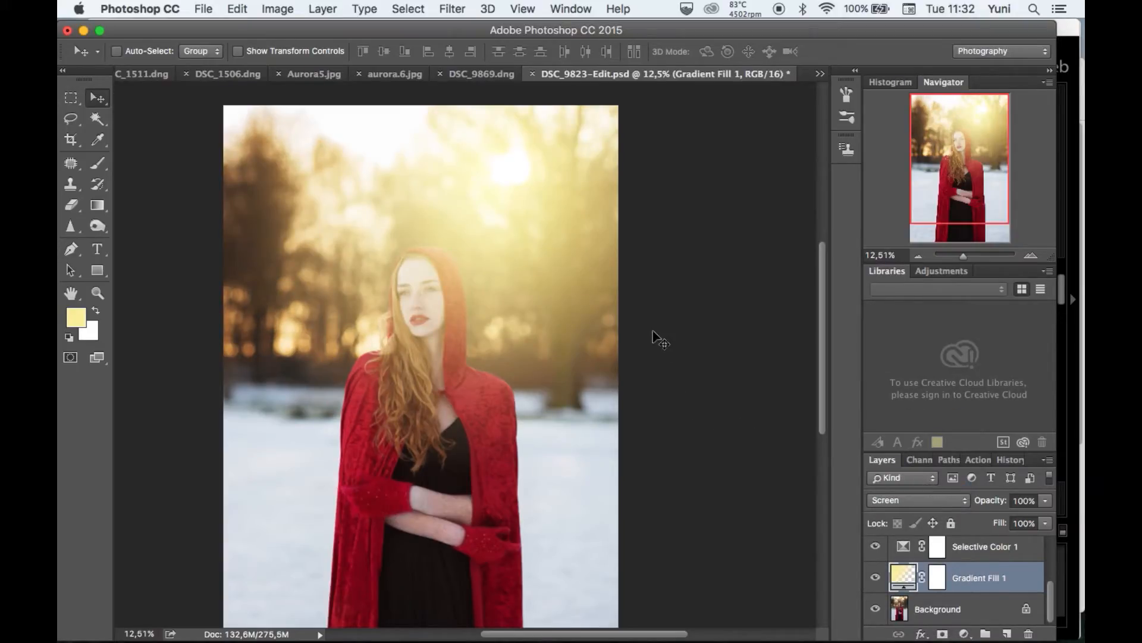
Reduce the yellow gradient layer's opacity to 55%.
{"action": "scroll", "coordinate": [657, 313], "scroll_direction": "up", "scroll_amount": 4}
{"action": "left_click", "coordinate": [1046, 500]}
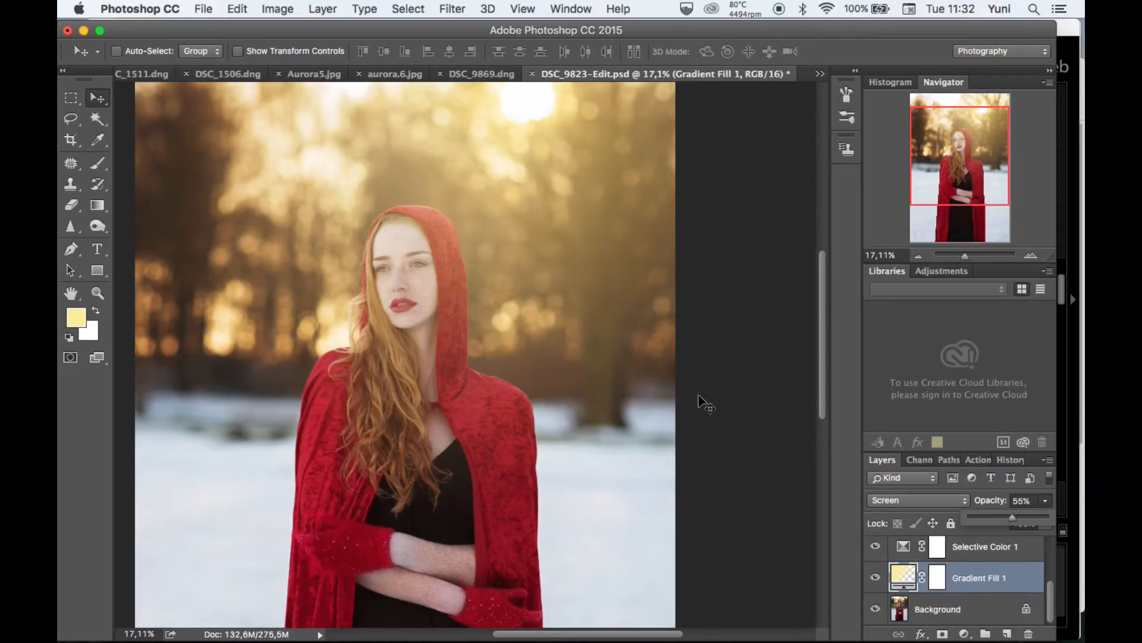
{"action": "scroll", "coordinate": [701, 401], "scroll_direction": "down", "scroll_amount": 1}
Add a second Gradient fill layer directly above the Background layer.
{"action": "left_click", "coordinate": [935, 603]}
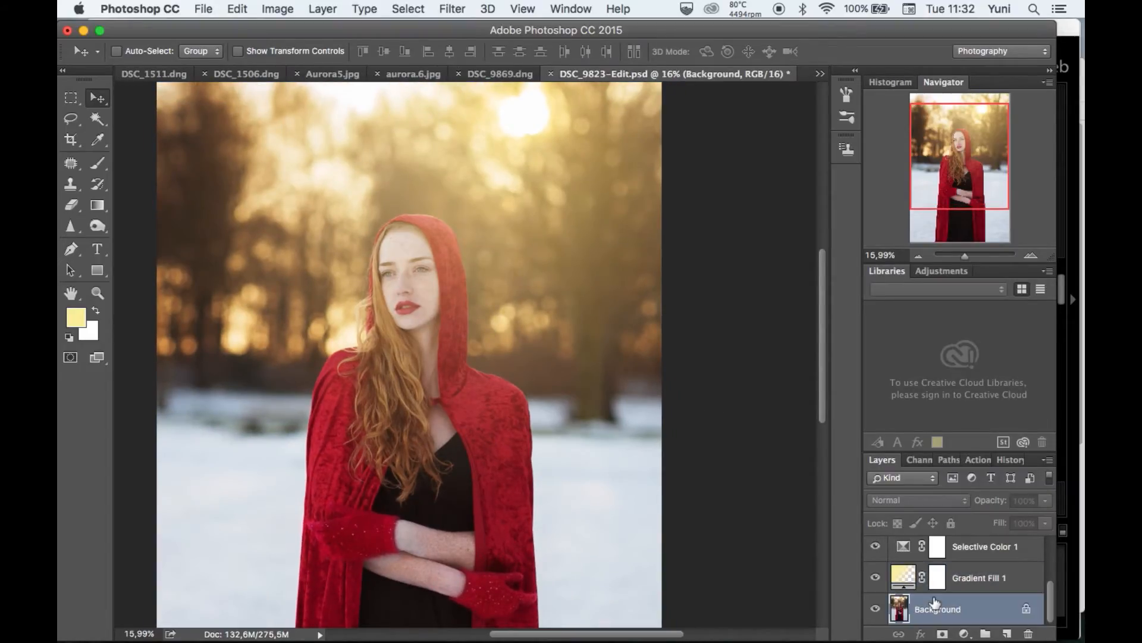
{"action": "left_click", "coordinate": [965, 634]}
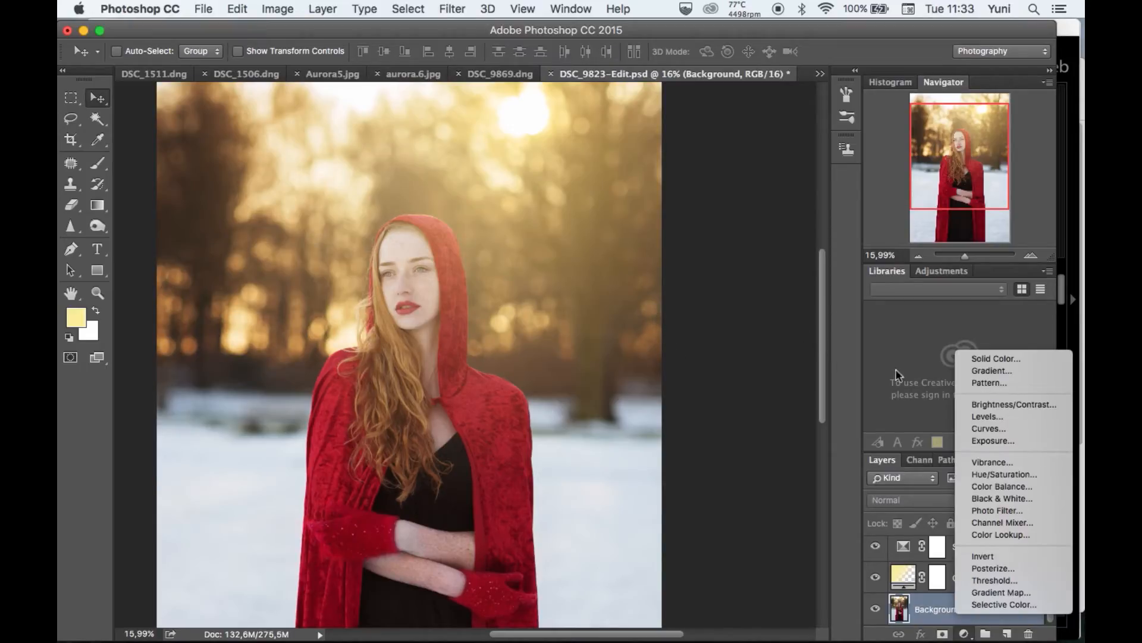
{"action": "left_click", "coordinate": [999, 368]}
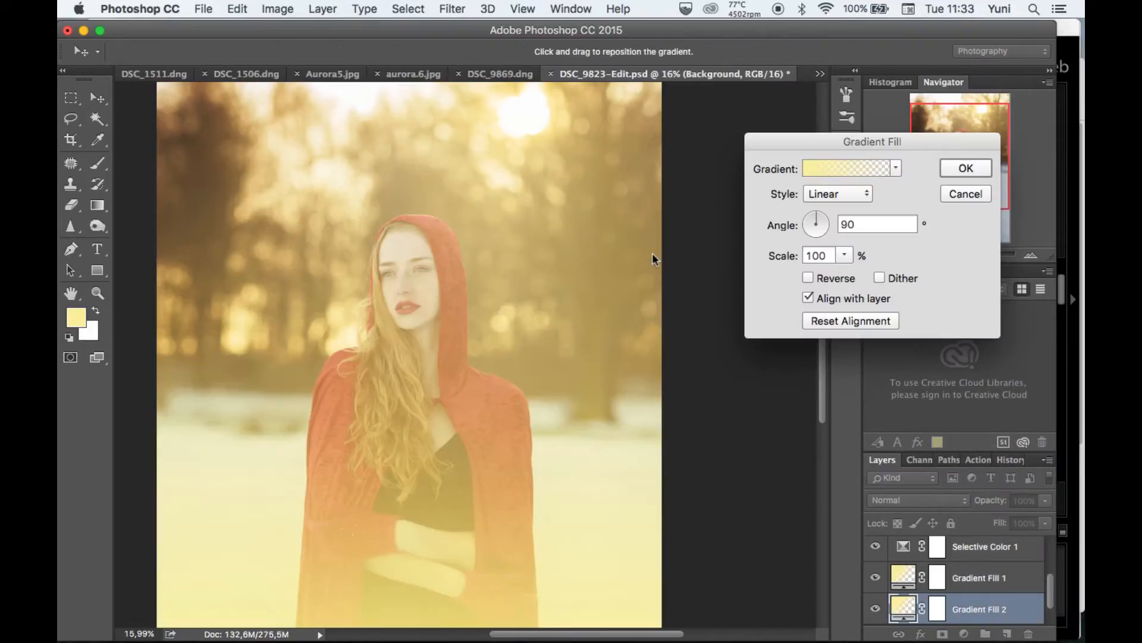
Change the new gradient's starting color stop to orange #fa7031, keeping the fade to transparent.
{"action": "left_click", "coordinate": [830, 171]}
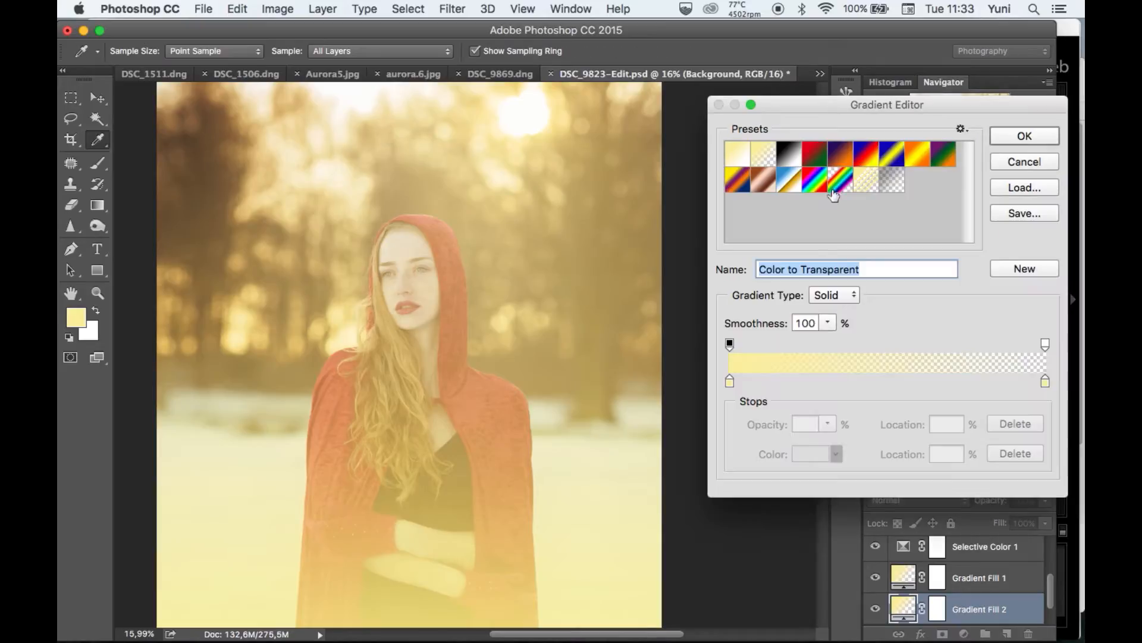
{"action": "left_click", "coordinate": [731, 382]}
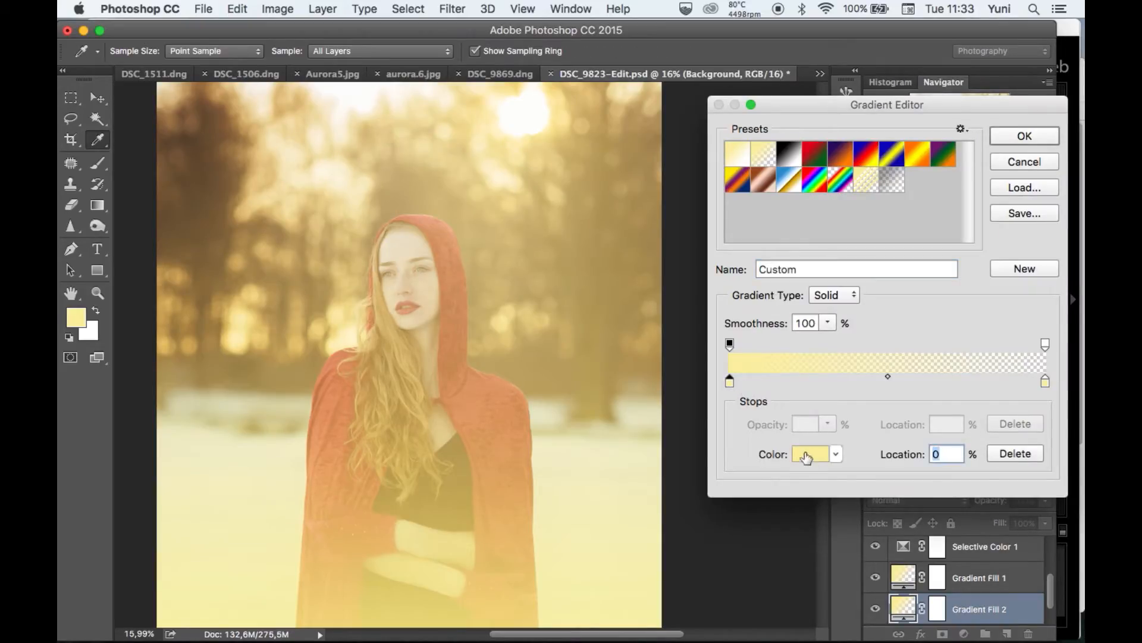
{"action": "left_click", "coordinate": [810, 453]}
{"action": "mouse_move", "coordinate": [688, 192]}
{"action": "left_mouse_down"}
{"action": "mouse_move", "coordinate": [669, 252]}
{"action": "mouse_move", "coordinate": [670, 232]}
{"action": "mouse_move", "coordinate": [652, 240]}
{"action": "mouse_move", "coordinate": [682, 249]}
{"action": "mouse_move", "coordinate": [722, 220]}
{"action": "mouse_move", "coordinate": [659, 262]}
{"action": "mouse_move", "coordinate": [658, 212]}
{"action": "mouse_move", "coordinate": [650, 232]}
{"action": "mouse_move", "coordinate": [690, 206]}
{"action": "mouse_move", "coordinate": [672, 254]}
{"action": "mouse_move", "coordinate": [684, 204]}
{"action": "mouse_move", "coordinate": [663, 221]}
{"action": "left_mouse_up"}
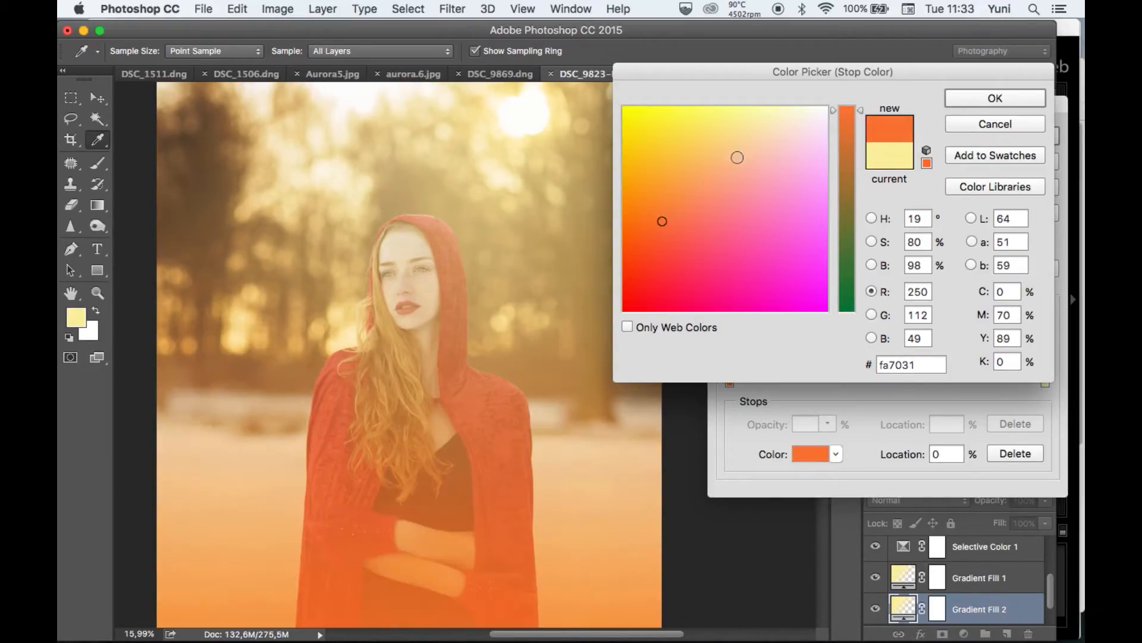
{"action": "left_click", "coordinate": [970, 103]}
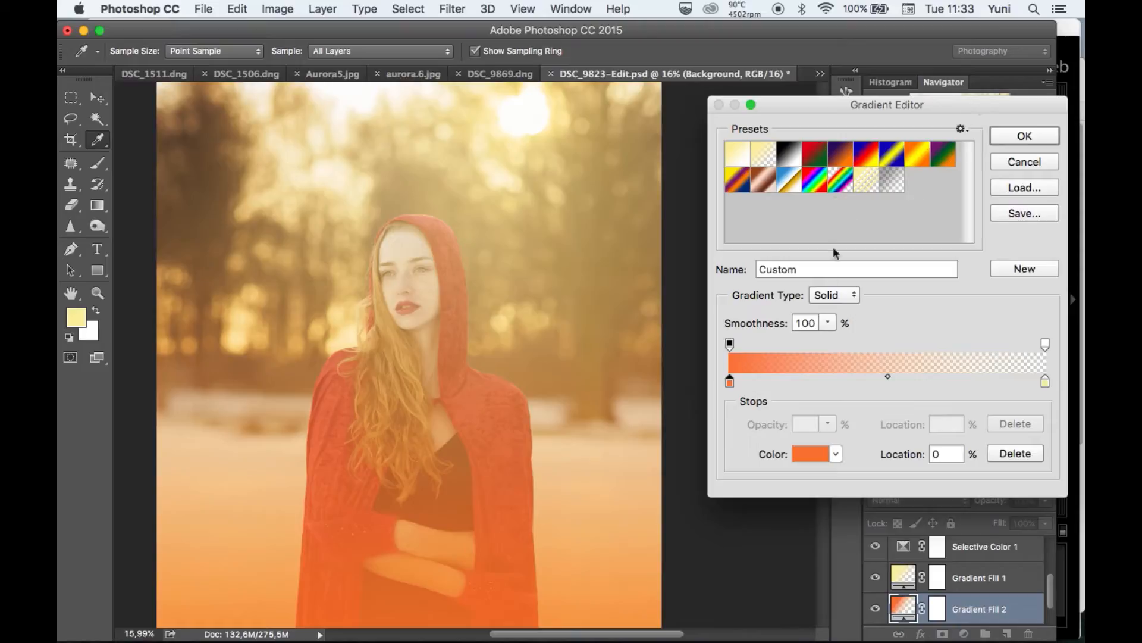
{"action": "left_click", "coordinate": [1023, 137]}
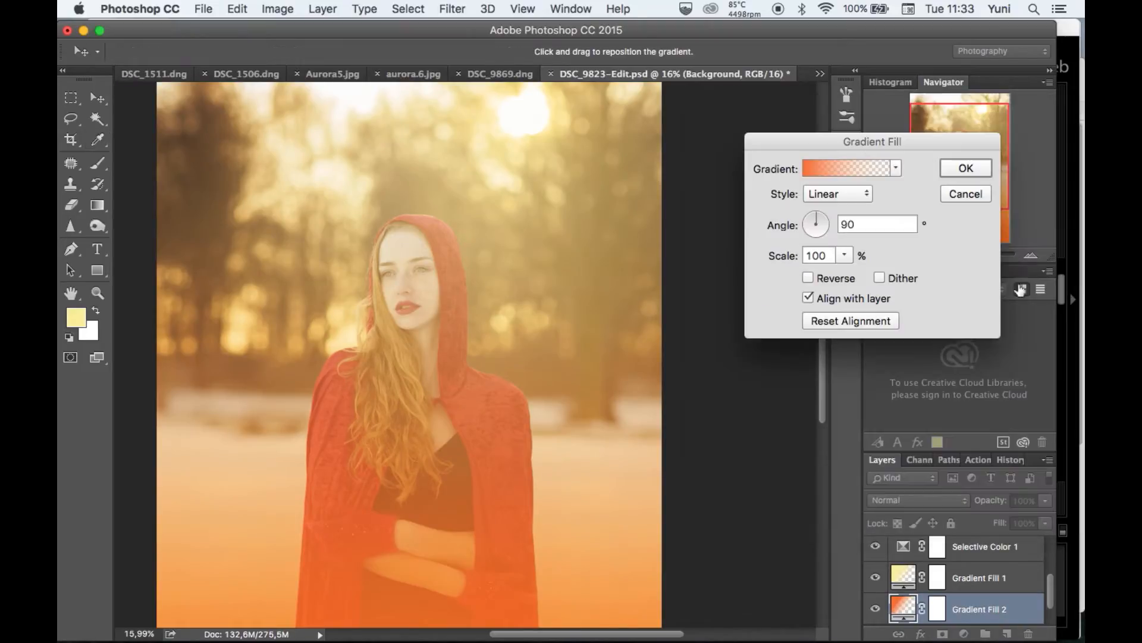
Set the orange gradient's style to Radial and move its glow from the subject's torso to the area around the sun.
{"action": "left_click", "coordinate": [842, 192]}
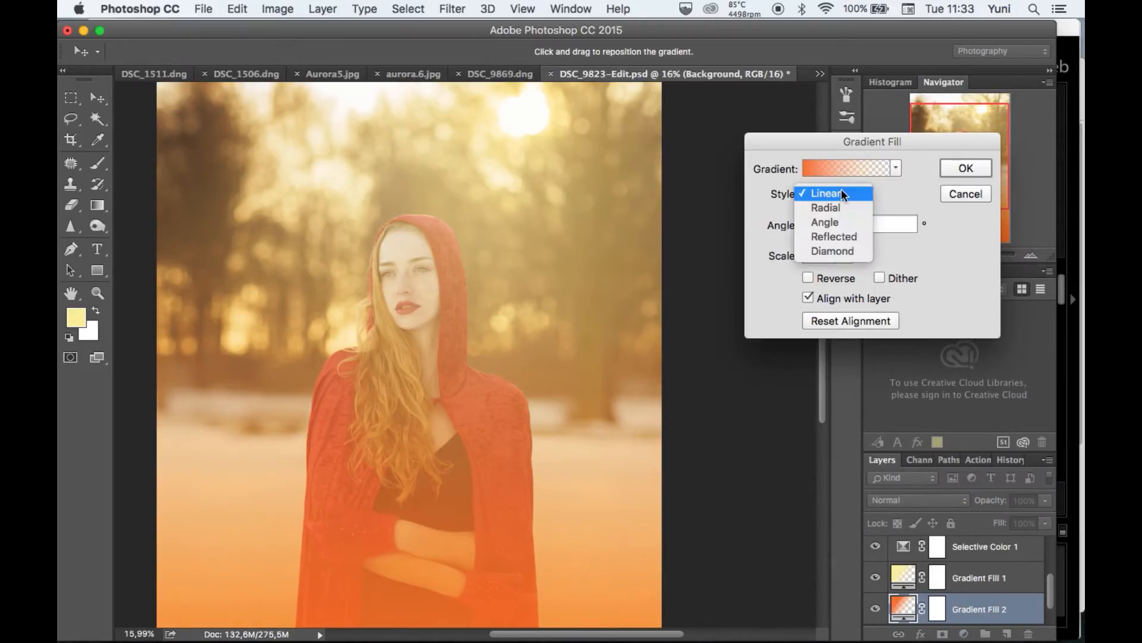
{"action": "left_click", "coordinate": [840, 205]}
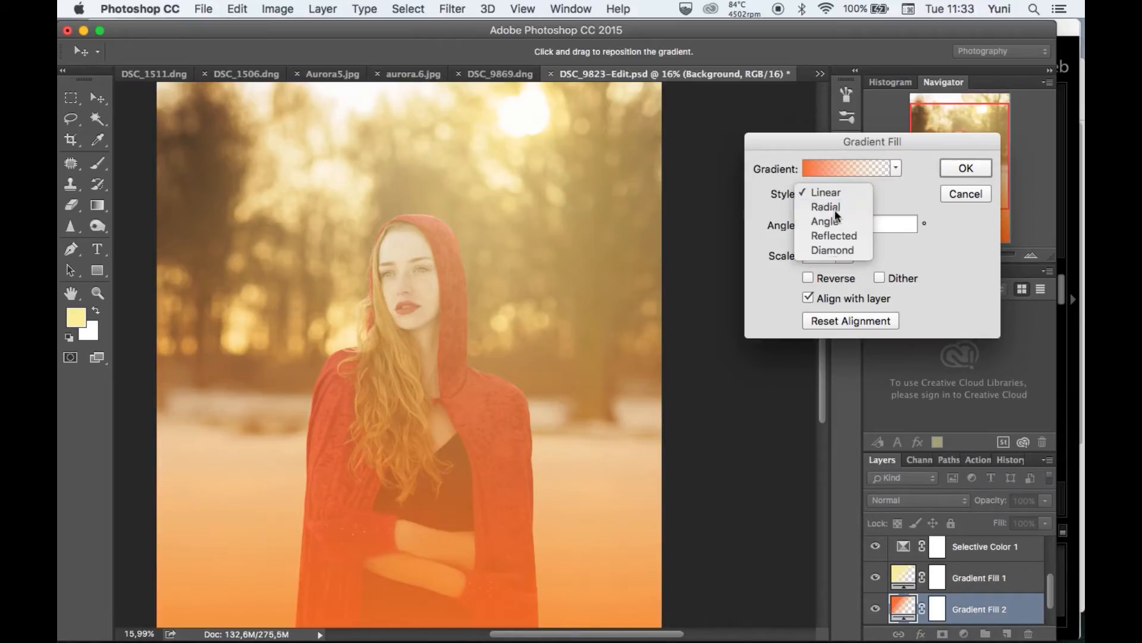
{"action": "left_click_drag", "start_coordinate": [416, 416], "coordinate": [518, 162]}
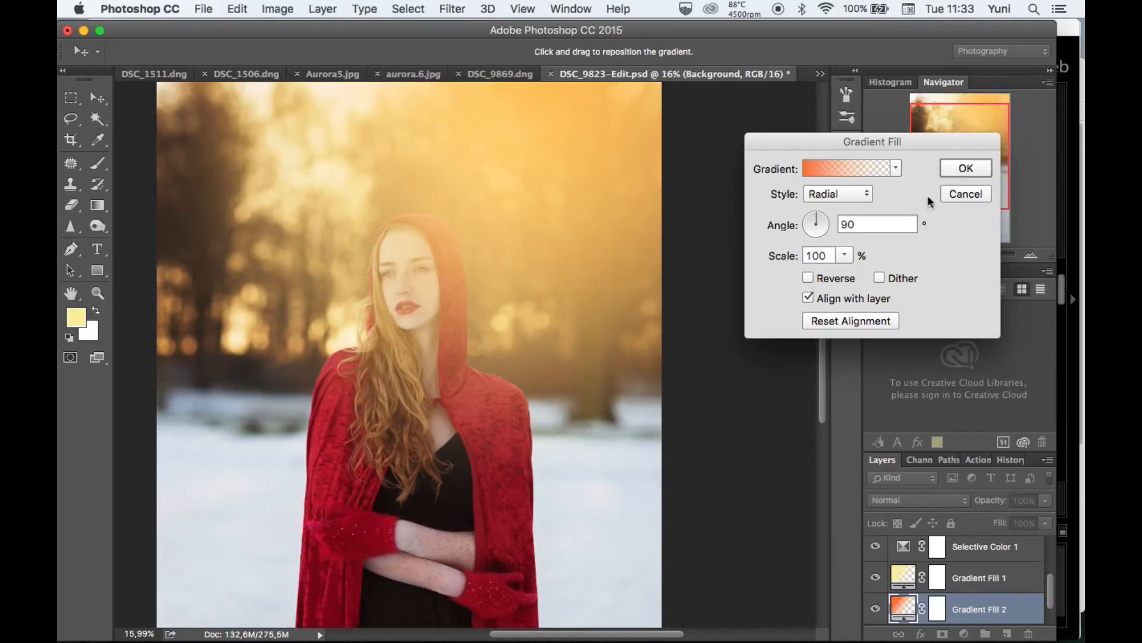
{"action": "left_click", "coordinate": [965, 168]}
Try the Screen and Soft Light blend modes on the orange gradient layer.
{"action": "scroll", "coordinate": [696, 333], "scroll_direction": "down", "scroll_amount": 2}
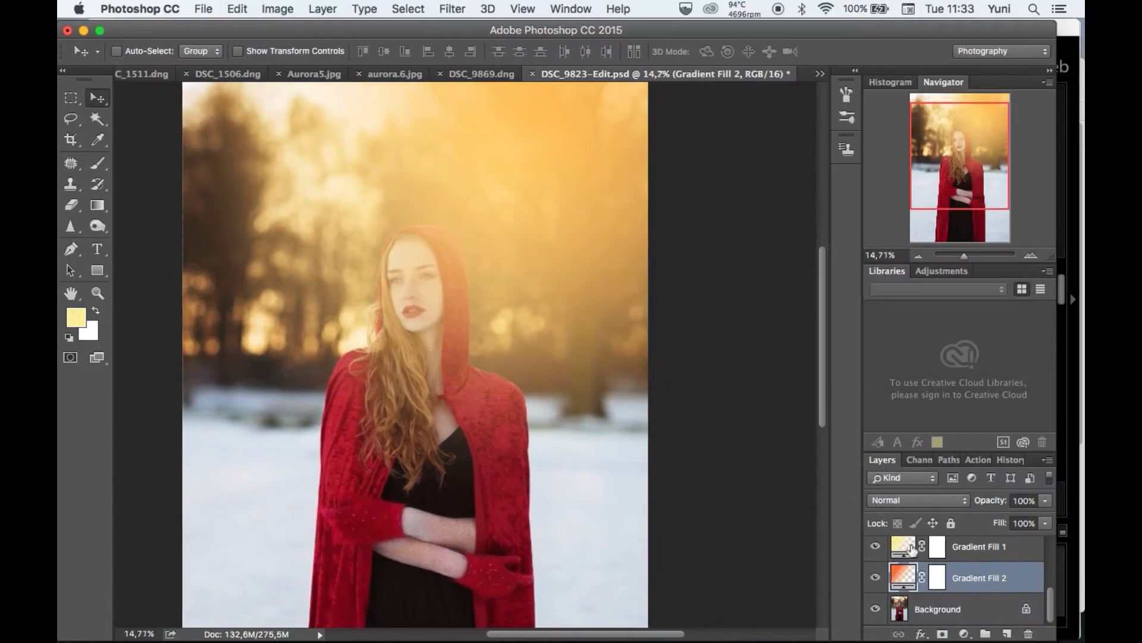
{"action": "left_click", "coordinate": [918, 500]}
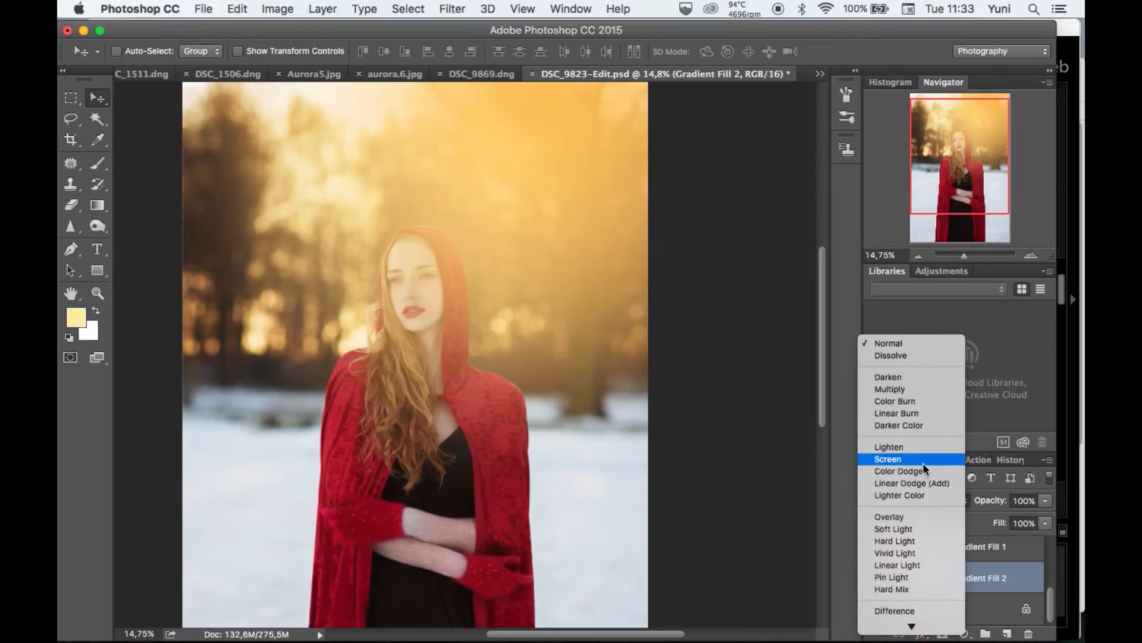
{"action": "left_click", "coordinate": [893, 460]}
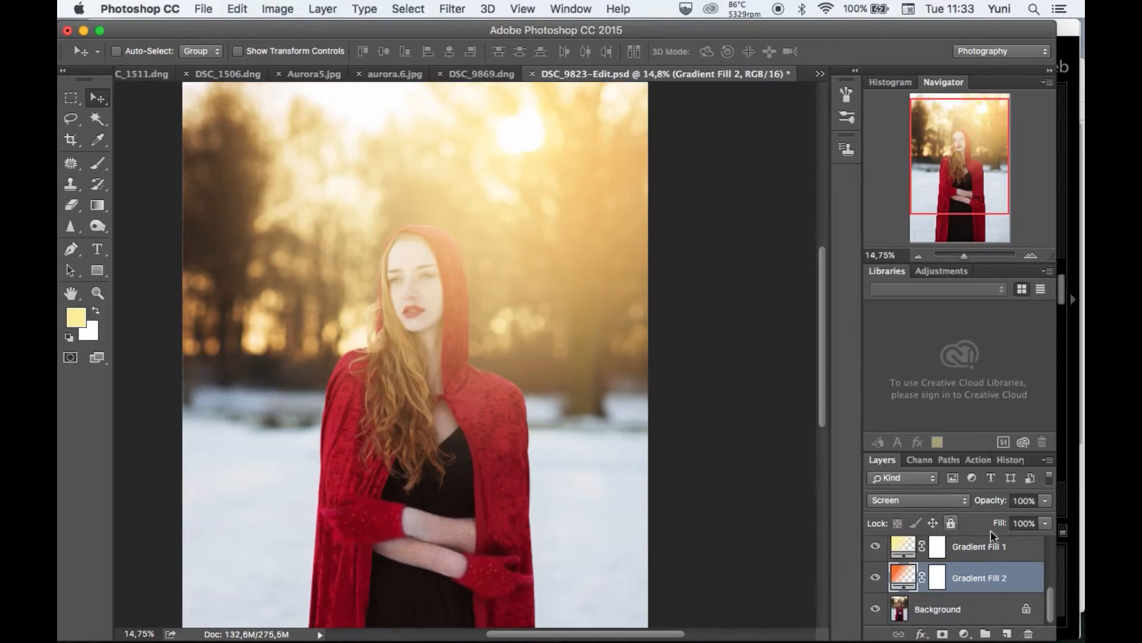
{"action": "left_click", "coordinate": [940, 501]}
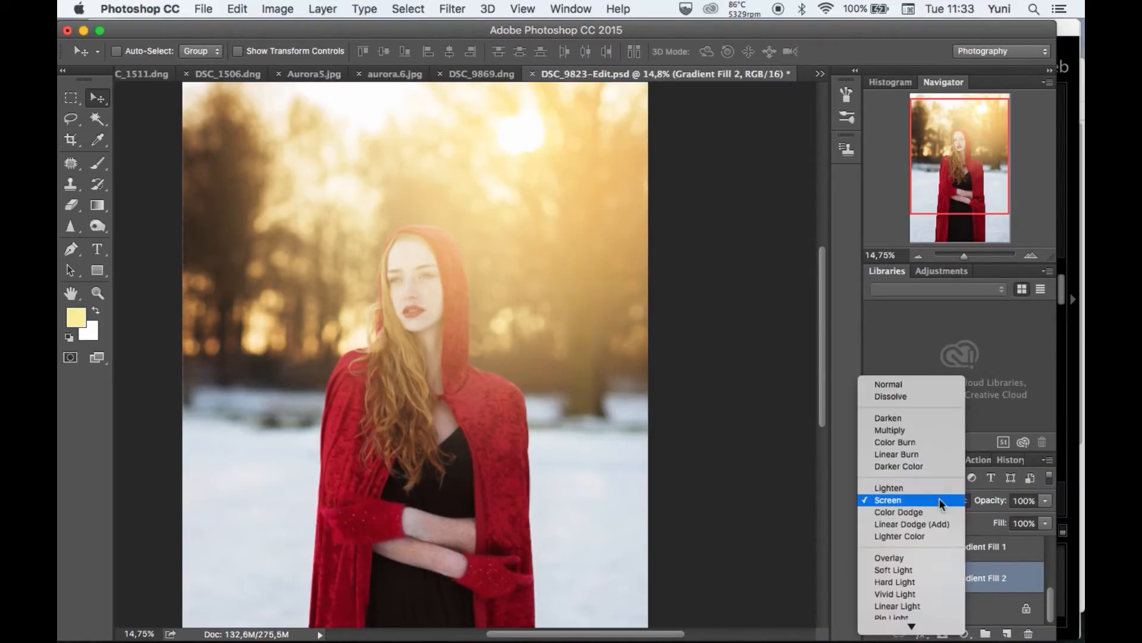
{"action": "left_click", "coordinate": [936, 569]}
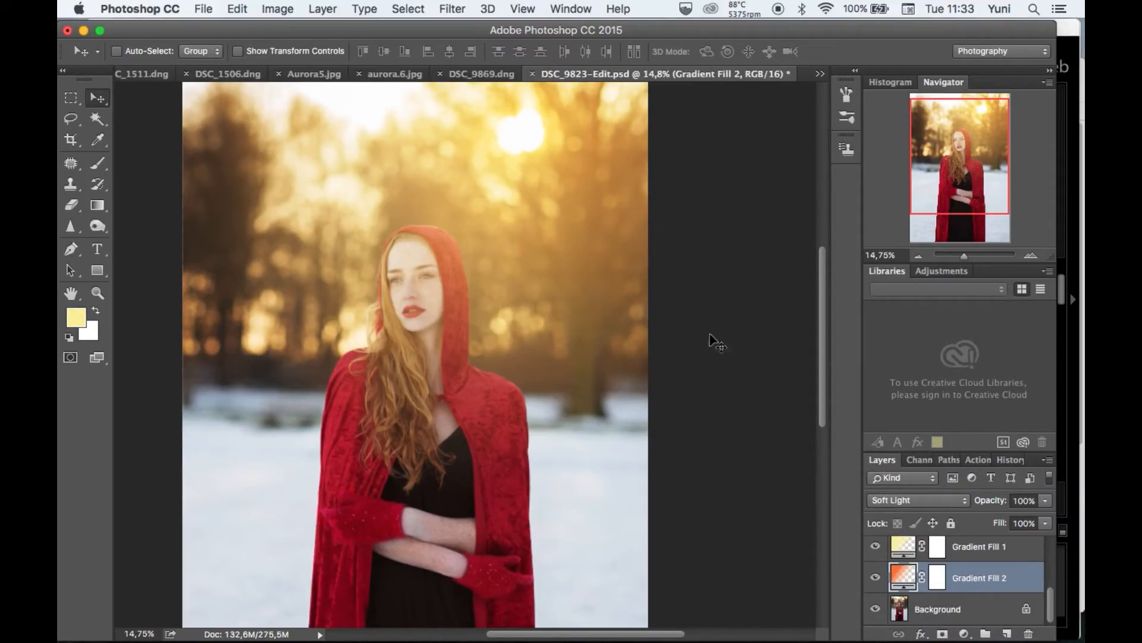
Reopen the orange gradient's settings, test its glow over the trees left of the subject, and place it right of the hood, below the sun.
{"action": "double_click", "coordinate": [903, 577]}
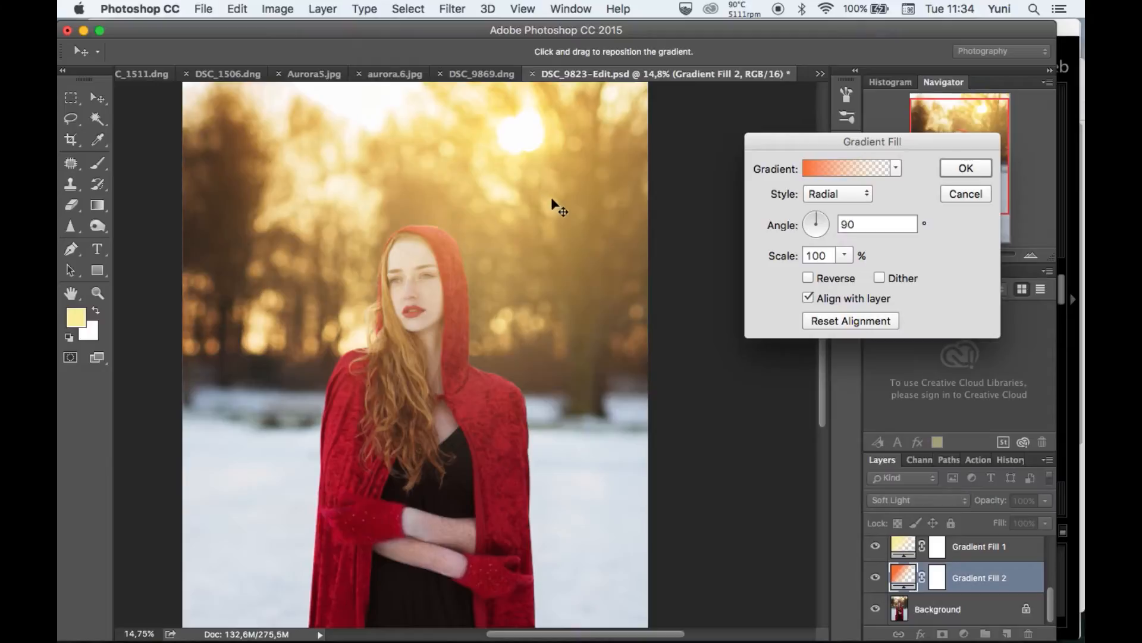
{"action": "left_click_drag", "start_coordinate": [535, 235], "coordinate": [256, 312]}
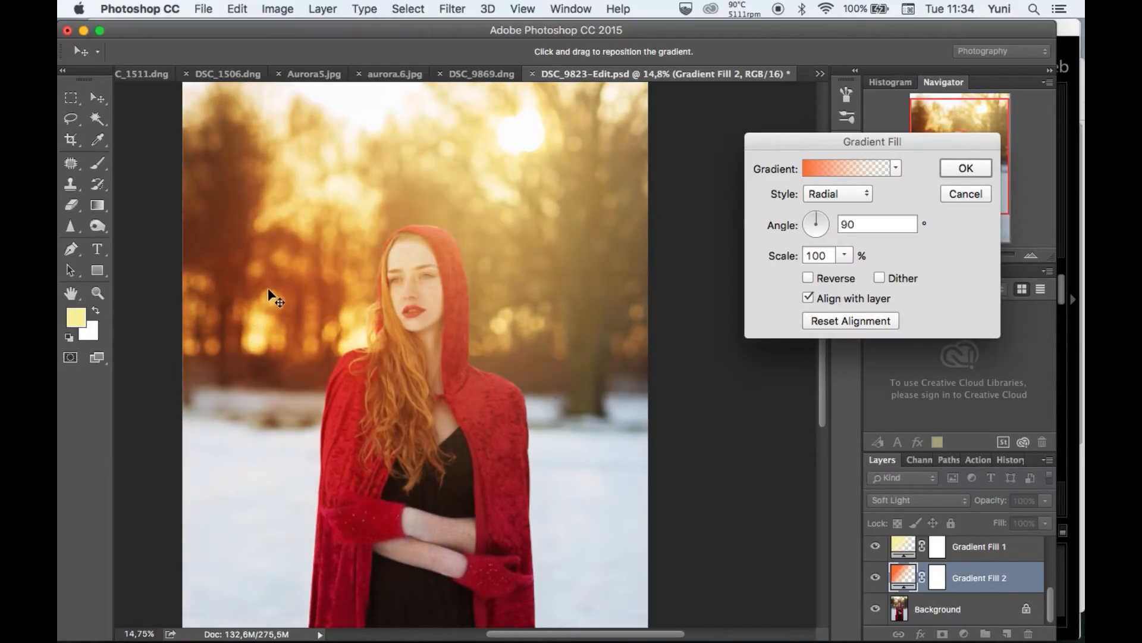
{"action": "left_click_drag", "start_coordinate": [273, 278], "coordinate": [292, 232]}
{"action": "left_click_drag", "start_coordinate": [311, 254], "coordinate": [500, 232]}
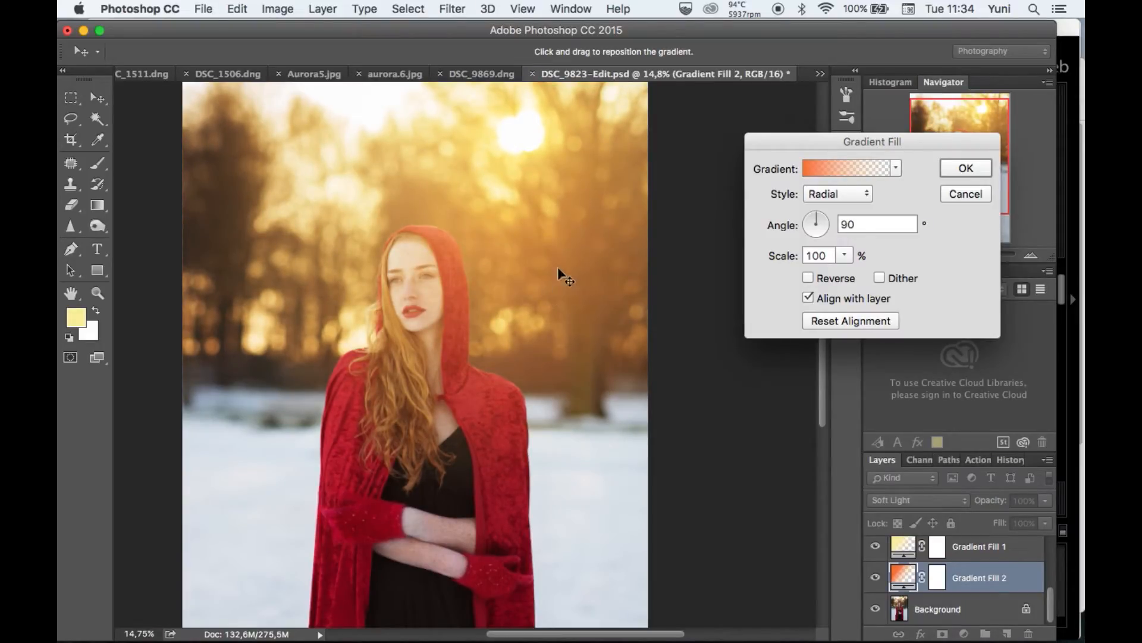
{"action": "left_click", "coordinate": [966, 169]}
Set the orange gradient layer's blend mode to Screen and reduce its opacity to 24%.
{"action": "left_click", "coordinate": [1045, 503]}
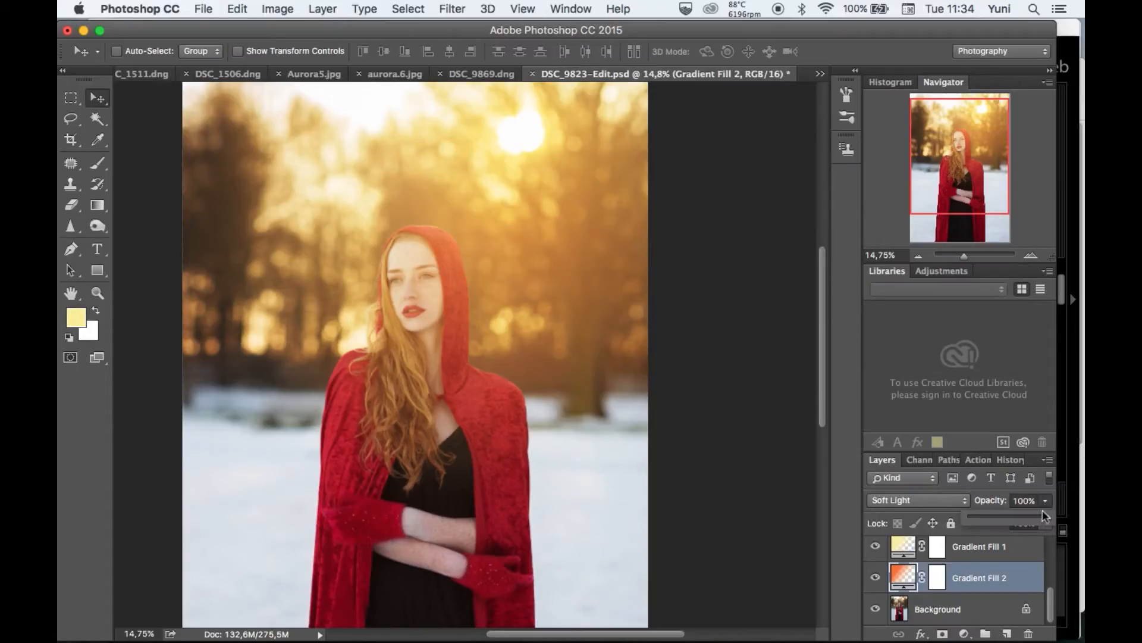
{"action": "left_click", "coordinate": [941, 498]}
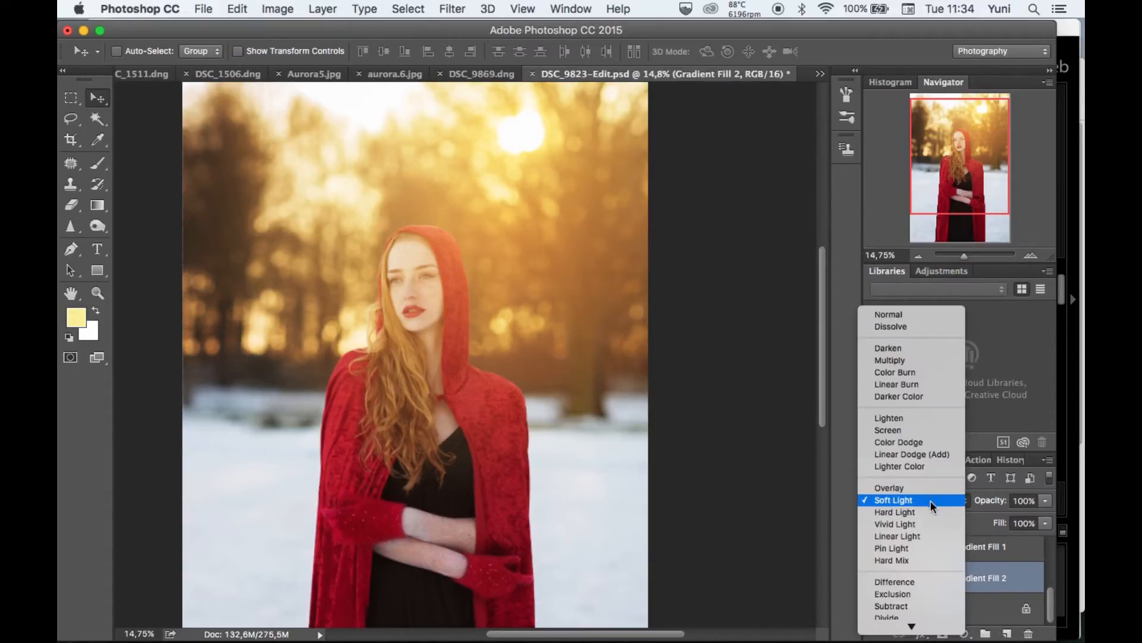
{"action": "left_click", "coordinate": [903, 429]}
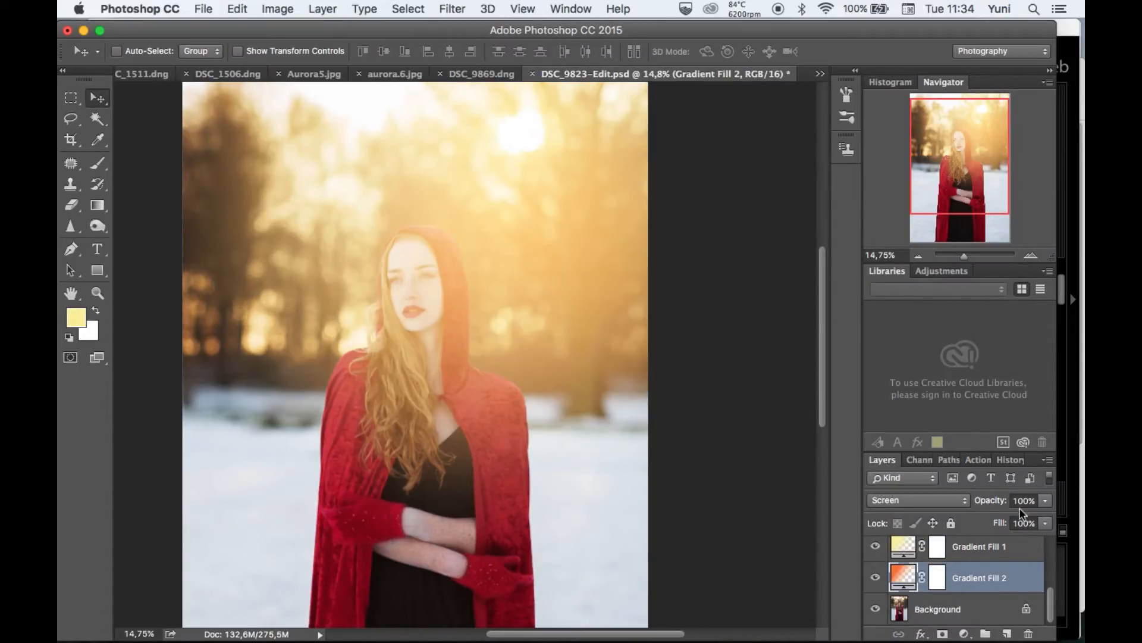
{"action": "left_click", "coordinate": [1046, 501]}
{"action": "left_click_drag", "start_coordinate": [1000, 519], "coordinate": [984, 524]}
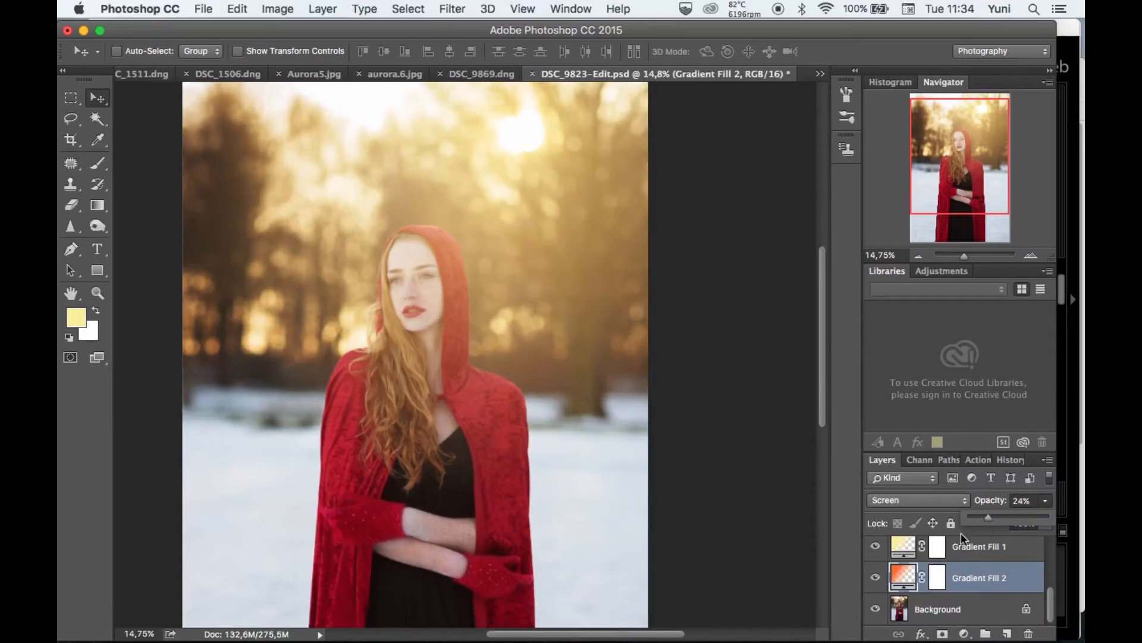
Reopen the orange gradient fill for editing and replace its gradient with the pale yellow to transparent preset.
{"action": "double_click", "coordinate": [903, 576]}
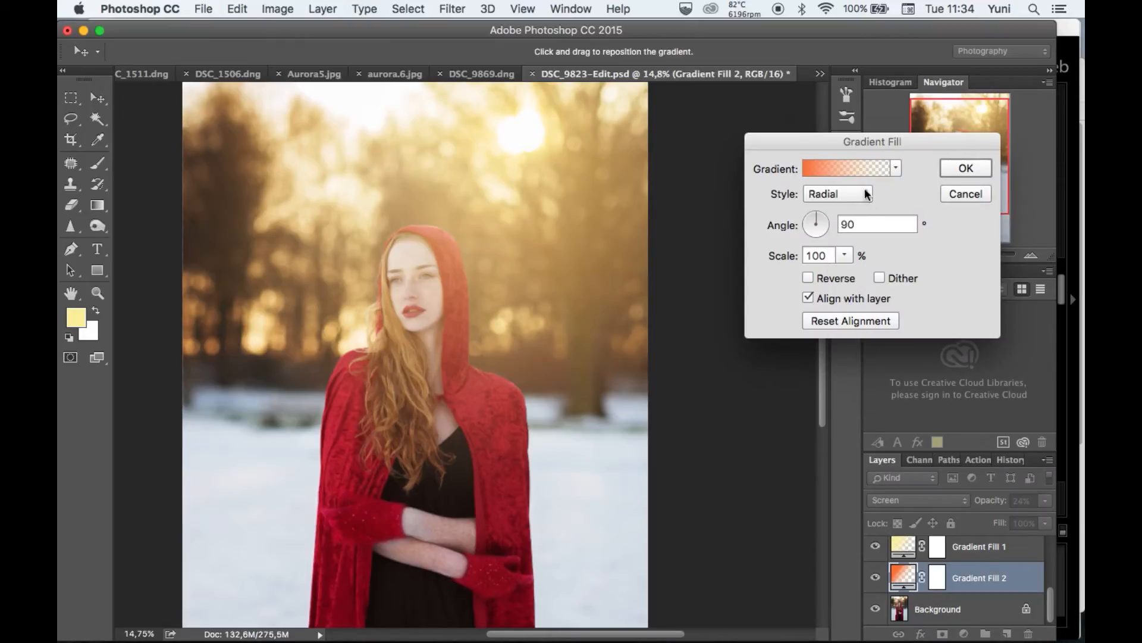
{"action": "left_click", "coordinate": [848, 169]}
{"action": "left_click", "coordinate": [835, 159]}
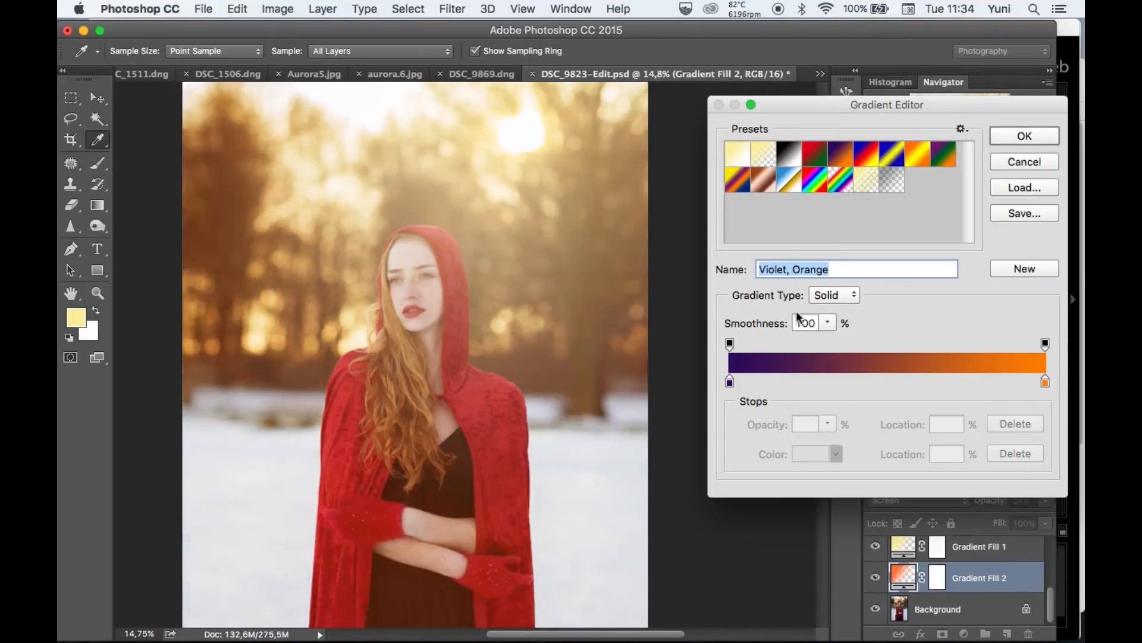
{"action": "left_click", "coordinate": [757, 156]}
Recolor that gradient's starting stop to a reddish orange at location 1% and apply the gradient fill settings.
{"action": "left_click", "coordinate": [730, 382]}
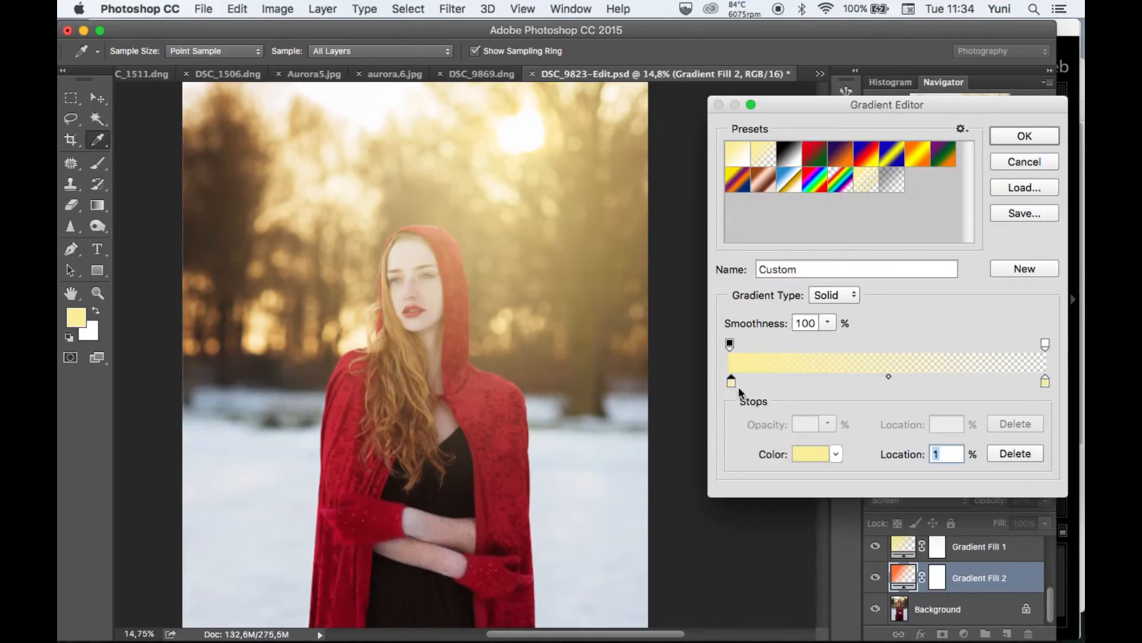
{"action": "left_click", "coordinate": [809, 457]}
{"action": "mouse_move", "coordinate": [694, 234]}
{"action": "left_mouse_down"}
{"action": "mouse_move", "coordinate": [673, 182]}
{"action": "mouse_move", "coordinate": [696, 196]}
{"action": "mouse_move", "coordinate": [650, 278]}
{"action": "mouse_move", "coordinate": [642, 247]}
{"action": "mouse_move", "coordinate": [647, 261]}
{"action": "mouse_move", "coordinate": [670, 226]}
{"action": "mouse_move", "coordinate": [645, 219]}
{"action": "mouse_move", "coordinate": [674, 223]}
{"action": "left_mouse_up"}
{"action": "left_click", "coordinate": [994, 101]}
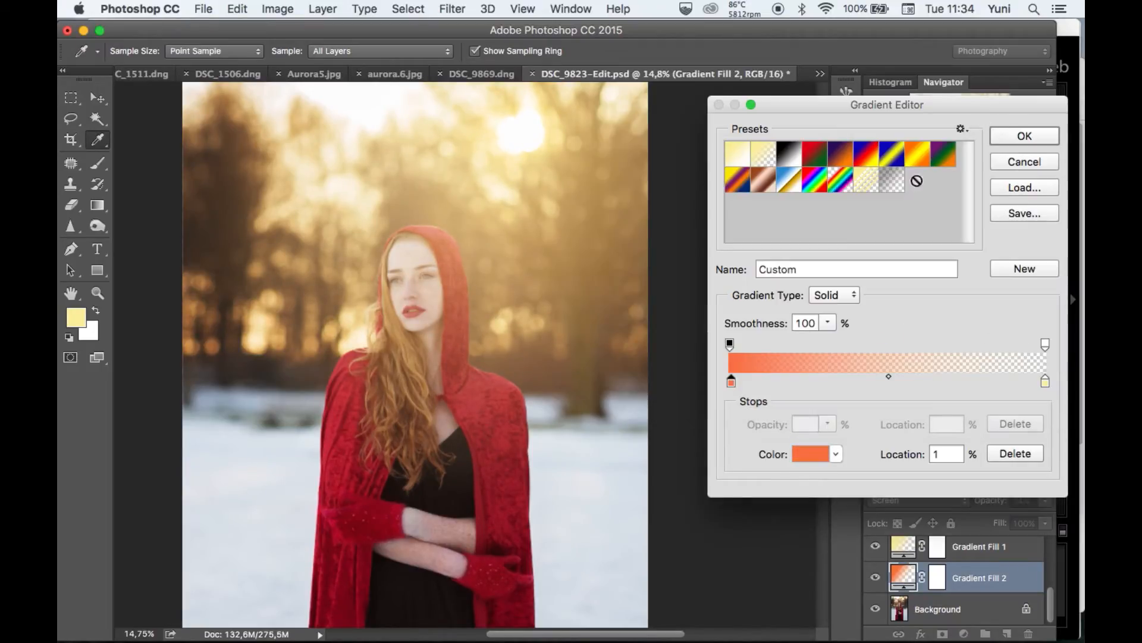
{"action": "left_click", "coordinate": [1029, 142]}
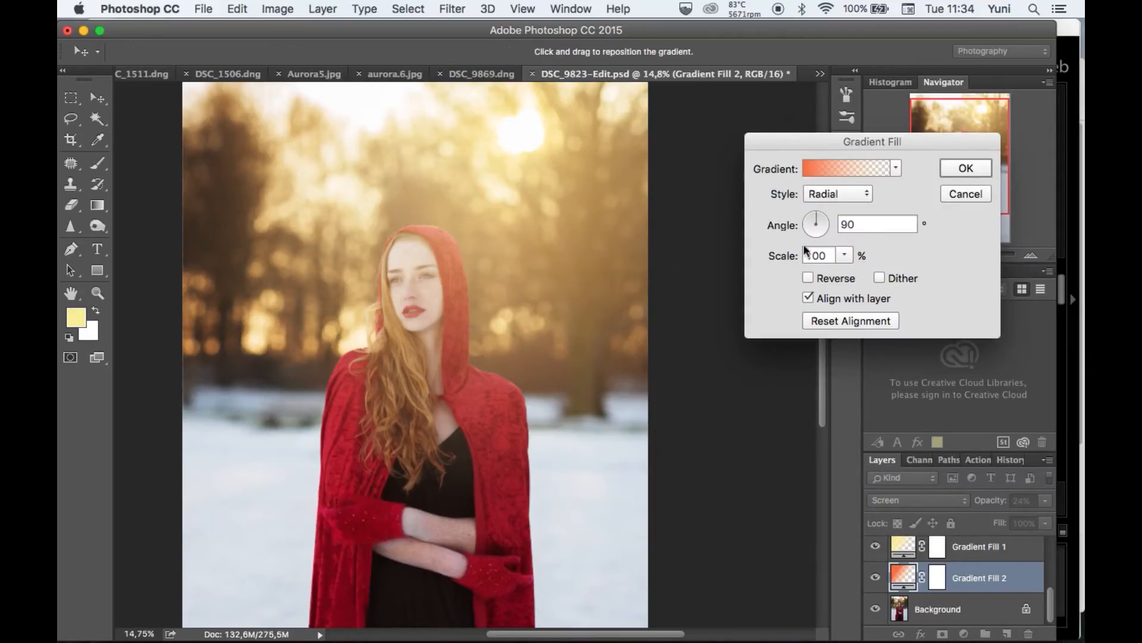
{"action": "left_click", "coordinate": [958, 169]}
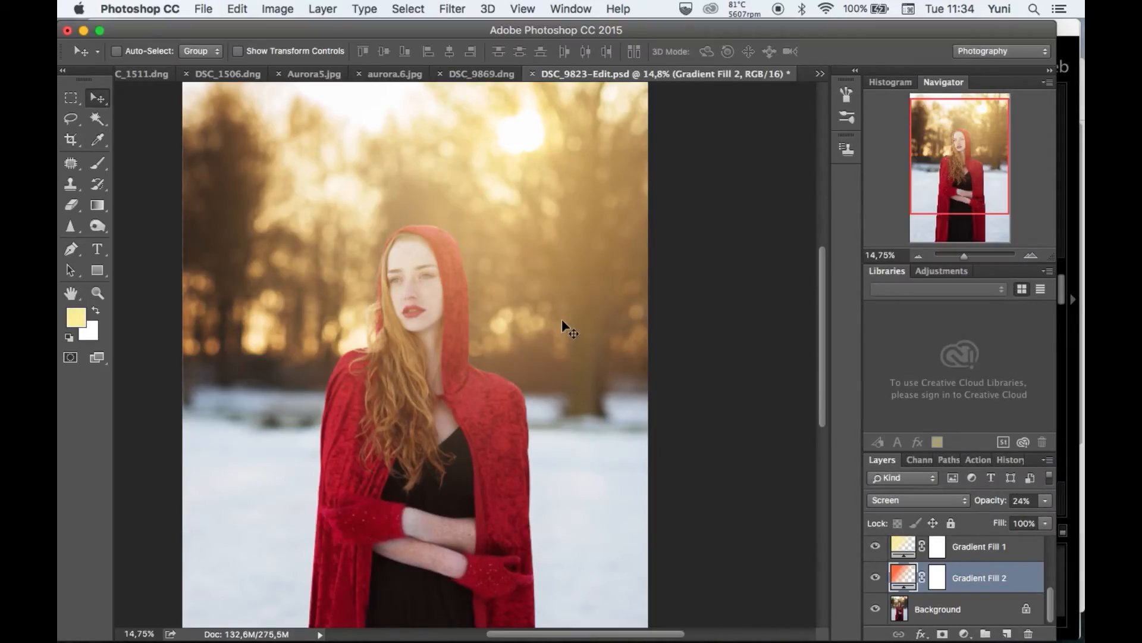
{"action": "scroll", "coordinate": [561, 318], "scroll_direction": "up", "scroll_amount": 5}
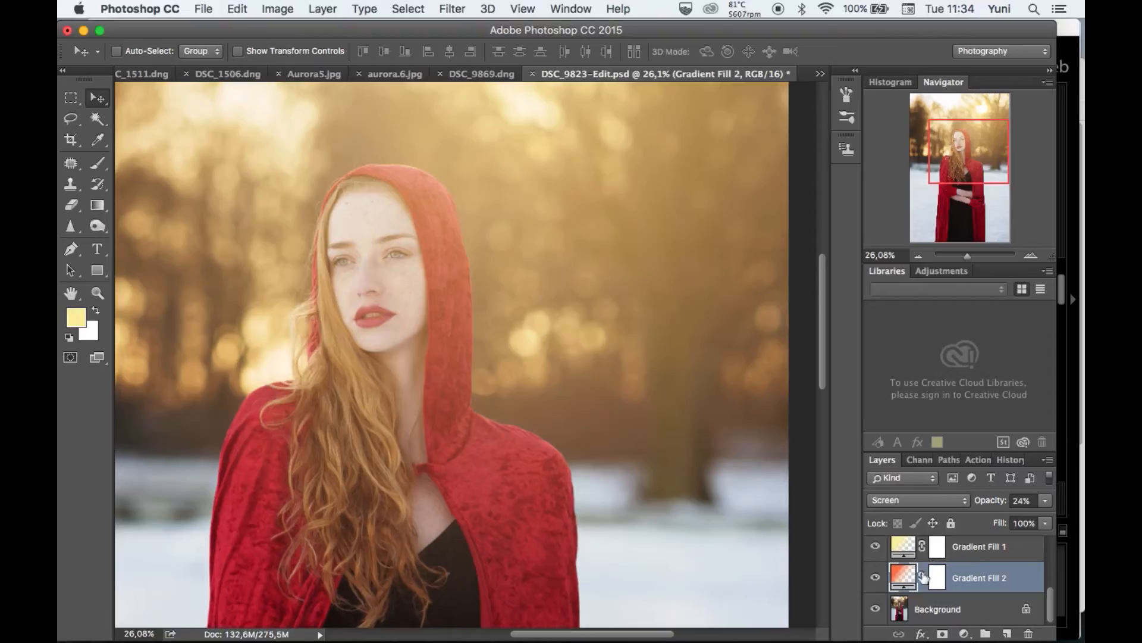
Group the Gradient Fill 1 and Gradient Fill 2 layers and name the group "Gradient fill group".
{"action": "left_click", "coordinate": [967, 558], "text": "shift"}
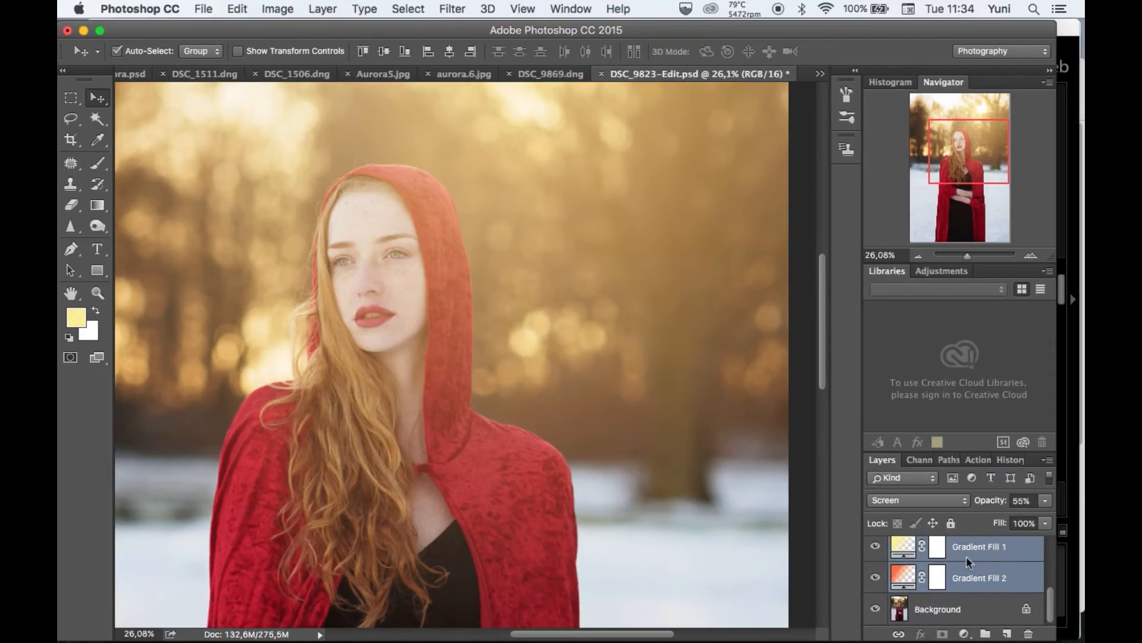
{"action": "key", "text": "super+g"}
{"action": "double_click", "coordinate": [942, 584]}
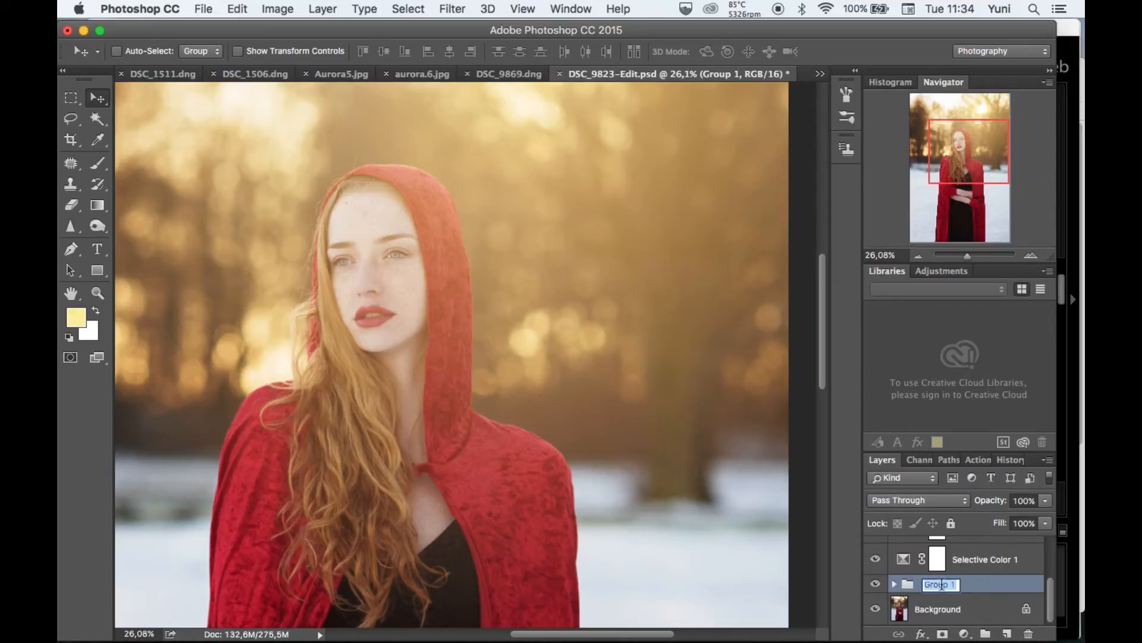
{"action": "type", "text": "Gradient fill g"}
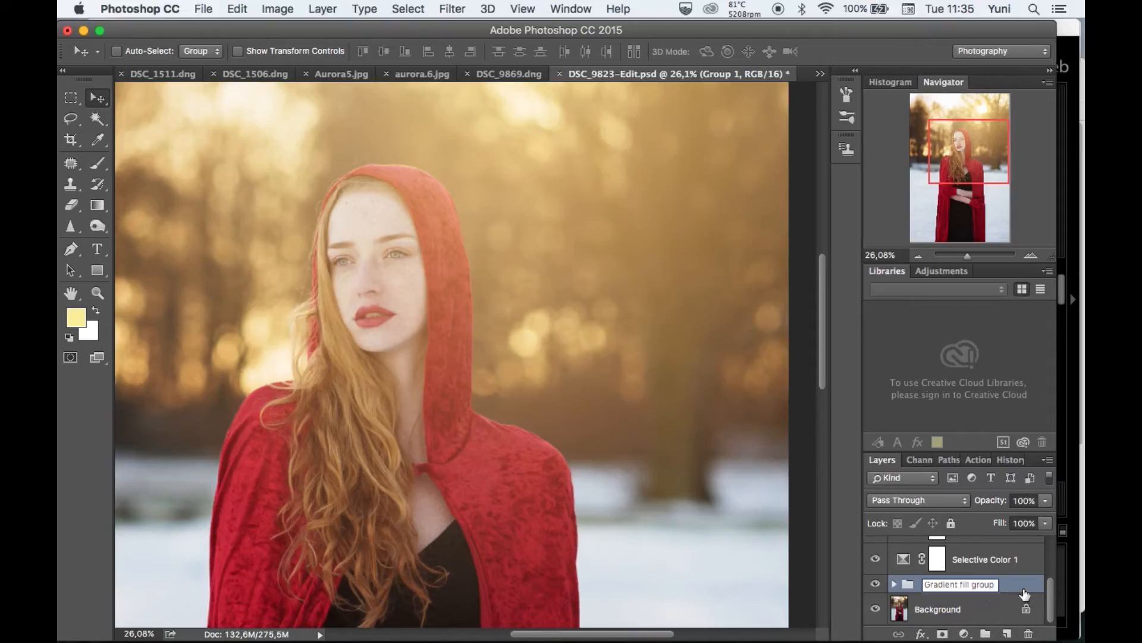
{"action": "key", "text": "Return"}
Reduce the opacity of the Gradient fill group to 82%, judging the glow across the whole photo.
{"action": "left_click", "coordinate": [1046, 501]}
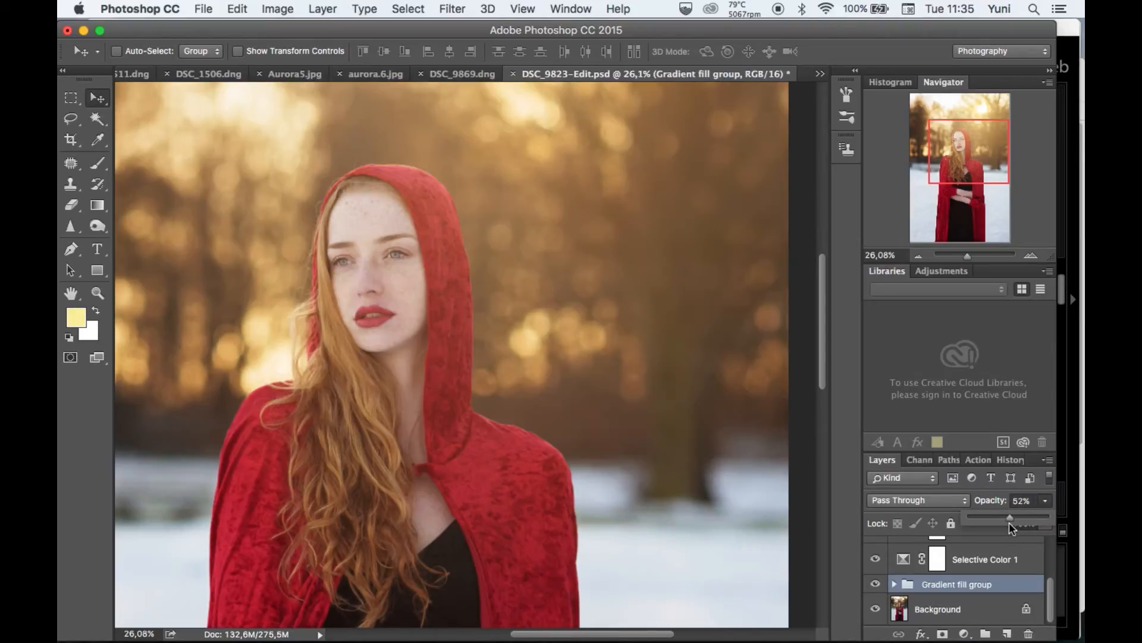
{"action": "scroll", "coordinate": [678, 440], "scroll_direction": "down", "scroll_amount": 3}
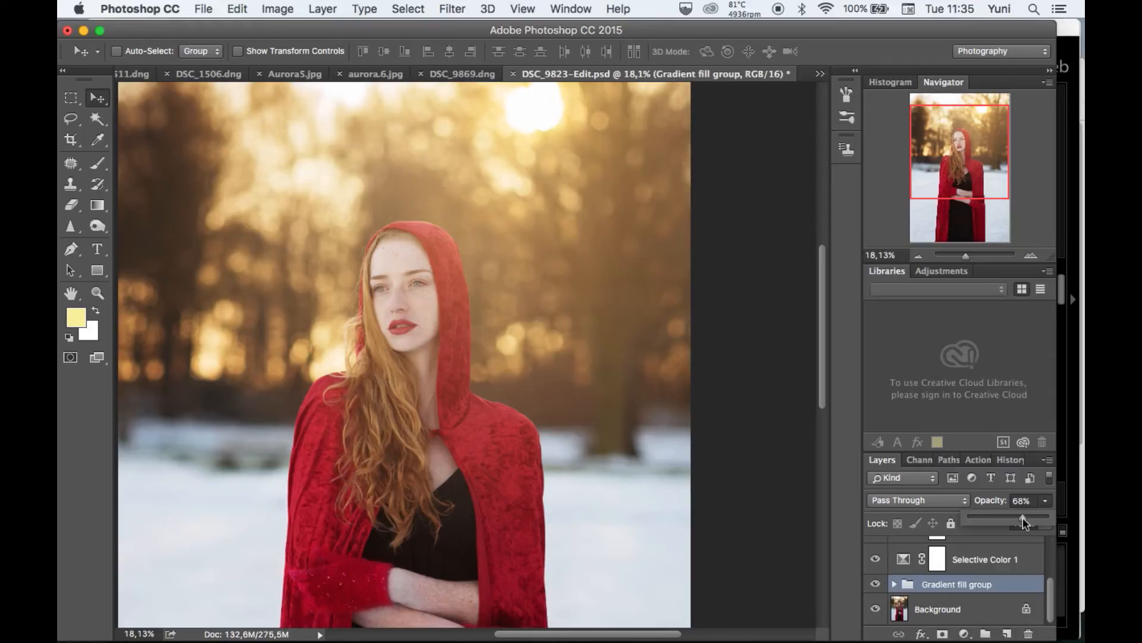
{"action": "left_click_drag", "start_coordinate": [1023, 516], "coordinate": [1014, 516]}
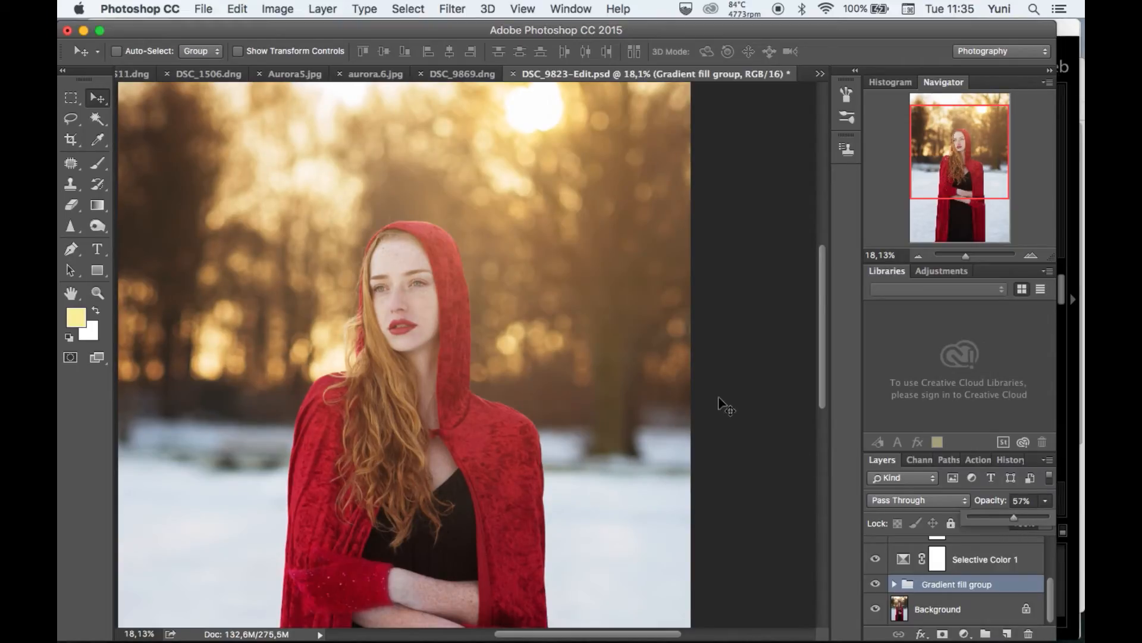
{"action": "scroll", "coordinate": [719, 399], "scroll_direction": "up", "scroll_amount": 4}
{"action": "scroll", "coordinate": [721, 400], "scroll_direction": "down", "scroll_amount": 6}
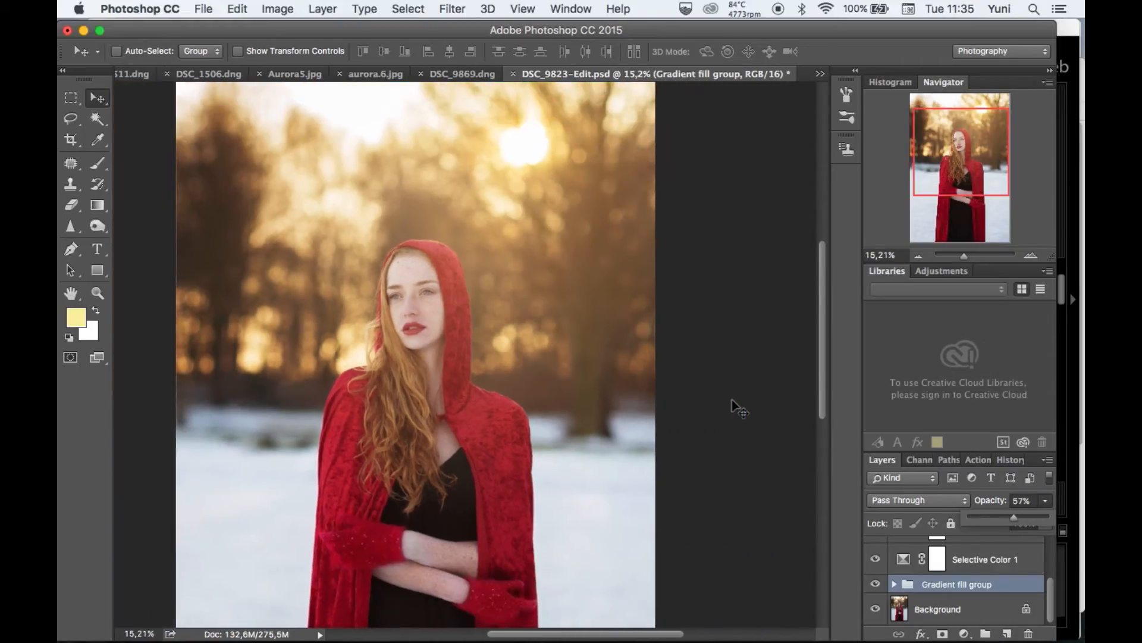
{"action": "scroll", "coordinate": [733, 401], "scroll_direction": "up", "scroll_amount": 4}
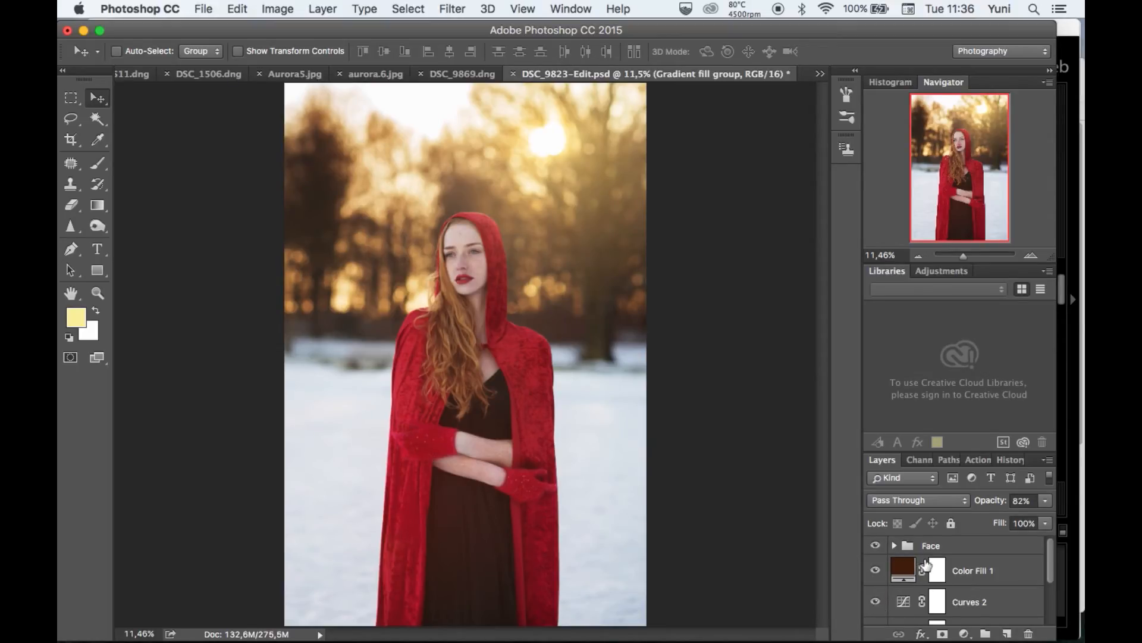
Group all color-grading layers from Color Fill 1 down to the Gradient fill group, leaving Face and Background outside.
{"action": "left_click", "coordinate": [988, 565]}
{"action": "left_click", "coordinate": [987, 603], "text": "super"}
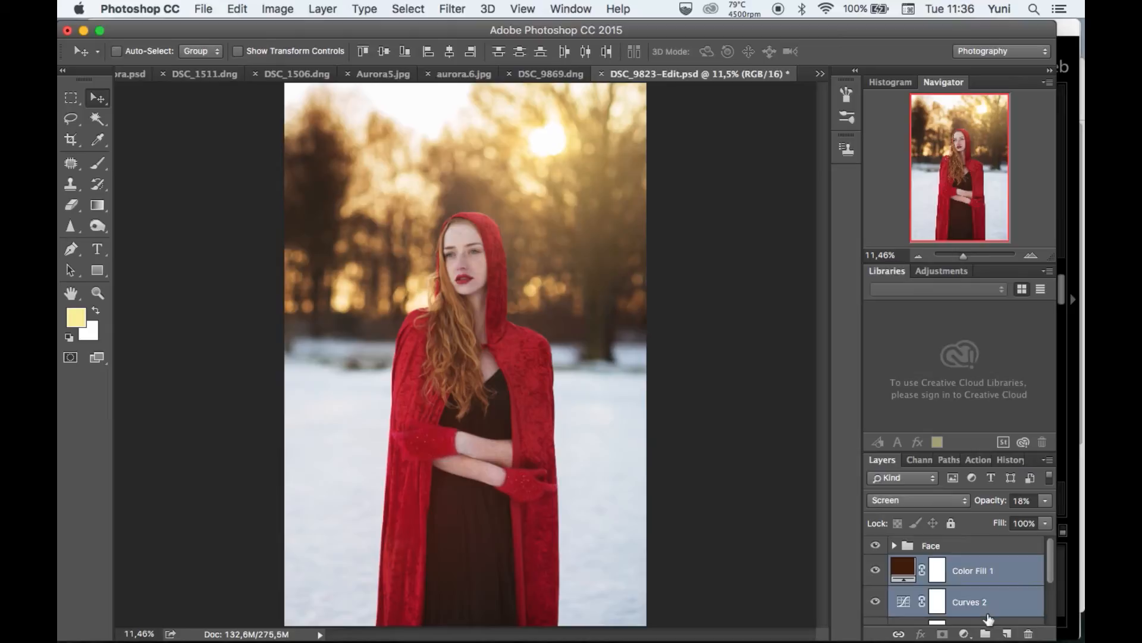
{"action": "scroll", "coordinate": [989, 617], "scroll_direction": "down", "scroll_amount": 3}
{"action": "left_click", "coordinate": [988, 608], "text": "super"}
{"action": "left_click", "coordinate": [988, 586], "text": "super"}
{"action": "scroll", "coordinate": [988, 588], "scroll_direction": "down", "scroll_amount": 1}
{"action": "key", "text": "super+g"}
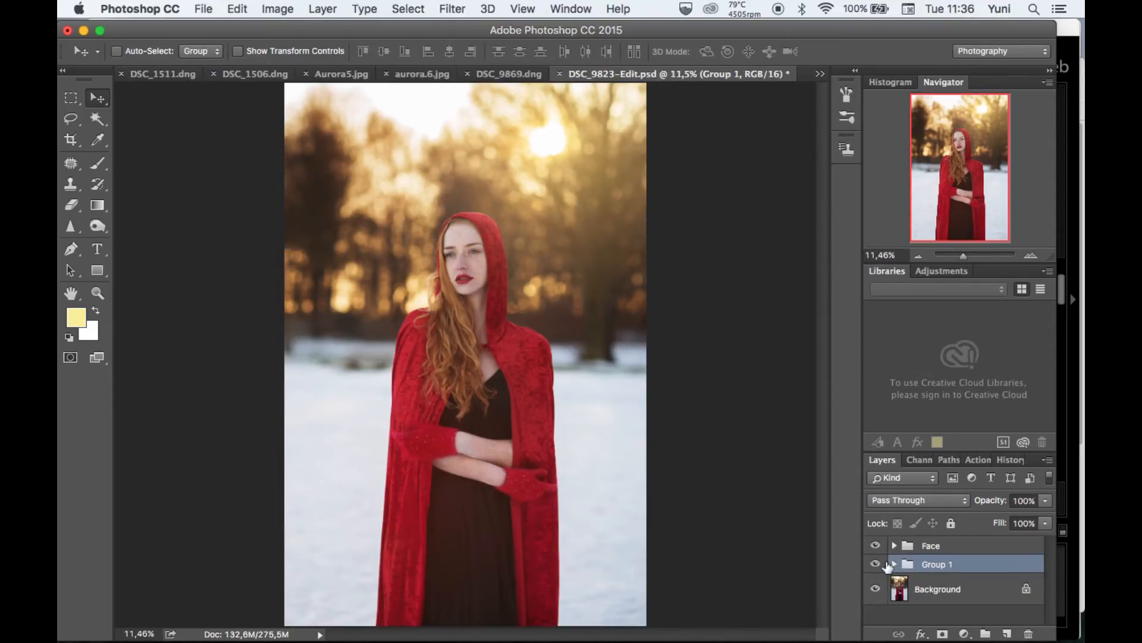
Toggle the visibility of the color-grading group repeatedly to compare the photo with and without the grading.
{"action": "left_click", "coordinate": [875, 564]}
{"action": "left_click", "coordinate": [876, 564]}
{"action": "left_click", "coordinate": [875, 564]}
{"action": "left_click", "coordinate": [876, 564]}
{"action": "left_click", "coordinate": [875, 564]}
{"action": "left_click", "coordinate": [875, 564]}
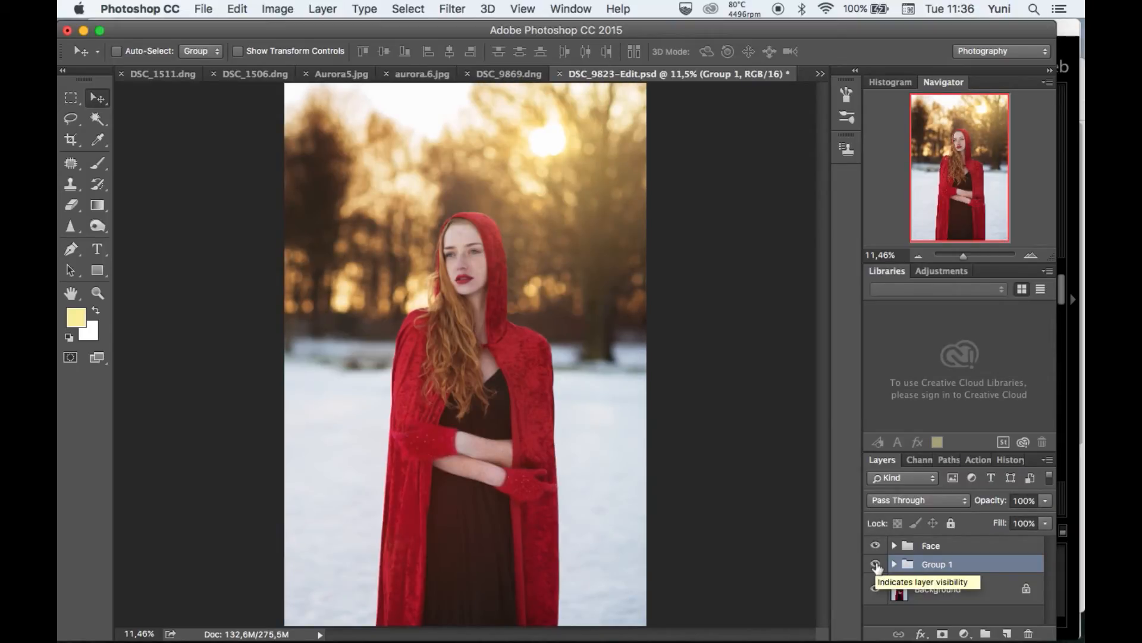
{"action": "left_click", "coordinate": [875, 564]}
{"action": "left_click", "coordinate": [875, 564]}
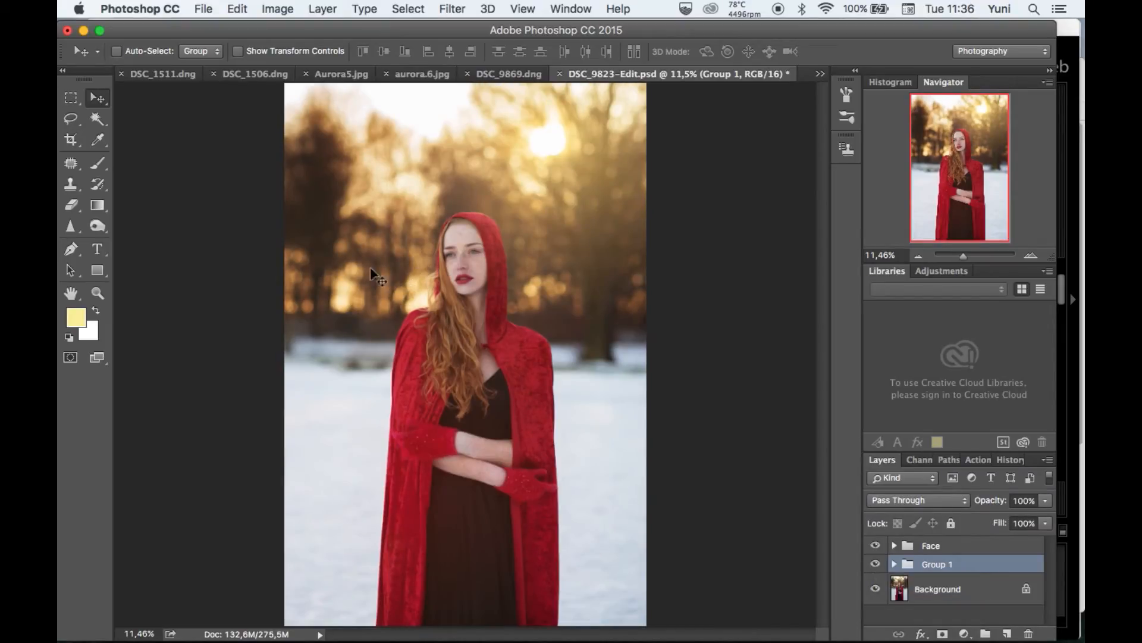
Burn the outer areas of the Background layer with a 1400 px brush, range Midtones, exposure 15%.
{"action": "left_click", "coordinate": [97, 228]}
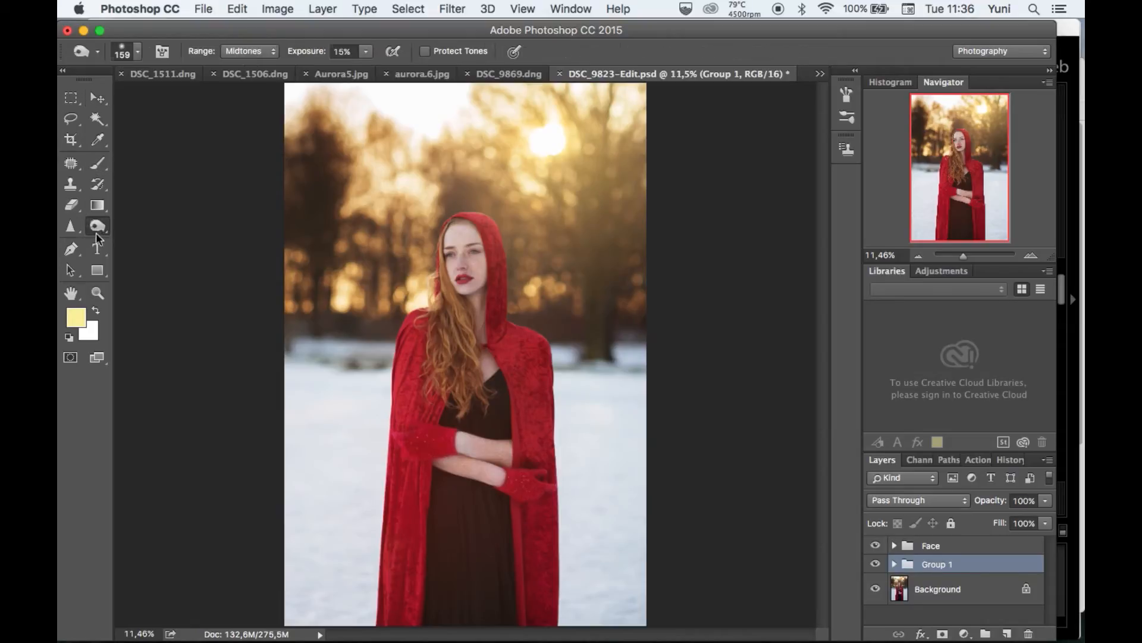
{"action": "left_click", "coordinate": [970, 598]}
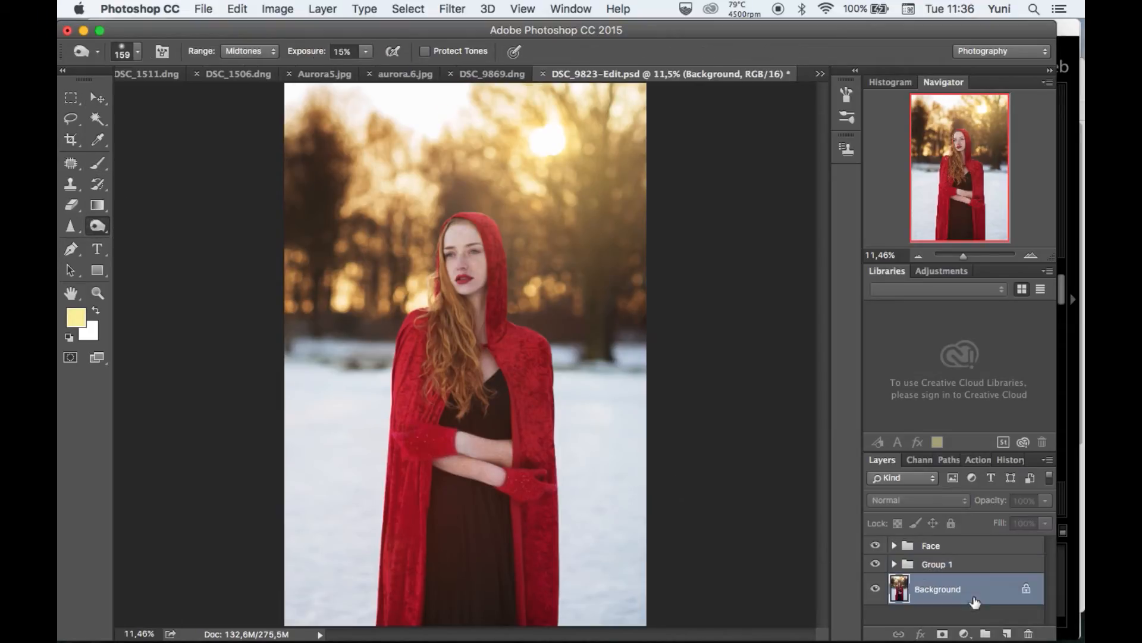
{"action": "left_click", "coordinate": [132, 57]}
{"action": "left_click", "coordinate": [233, 99]}
{"action": "scroll", "coordinate": [298, 112], "scroll_direction": "down", "scroll_amount": 2}
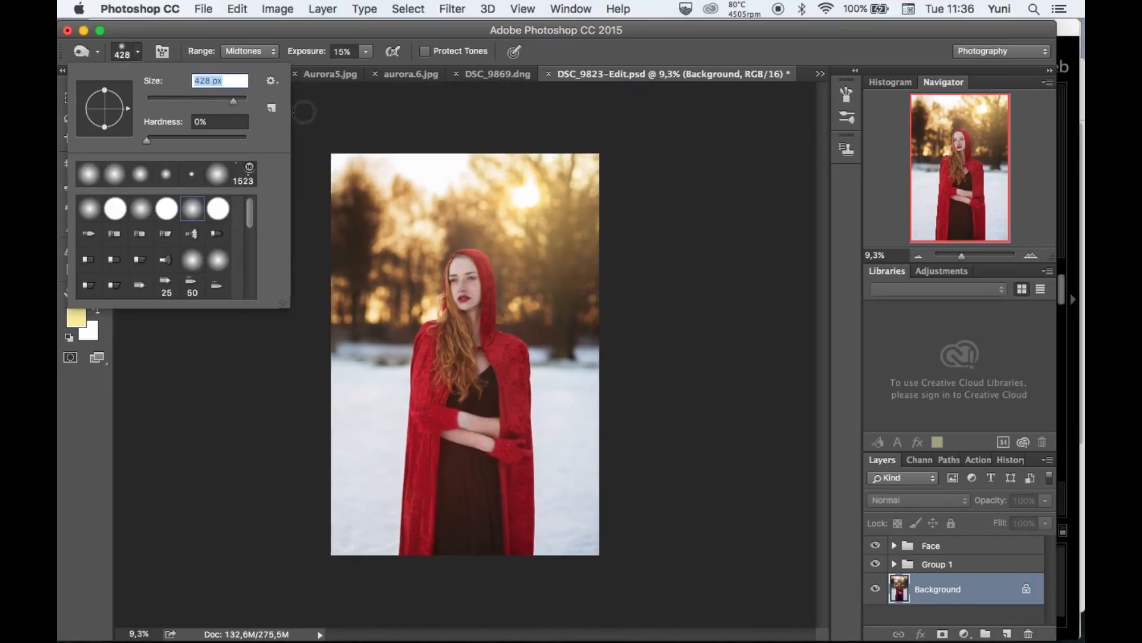
{"action": "left_click_drag", "start_coordinate": [234, 102], "coordinate": [240, 101]}
{"action": "left_click", "coordinate": [350, 167]}
{"action": "mouse_move", "coordinate": [333, 183]}
{"action": "left_mouse_down"}
{"action": "mouse_move", "coordinate": [339, 526]}
{"action": "mouse_move", "coordinate": [466, 554]}
{"action": "mouse_move", "coordinate": [574, 551]}
{"action": "mouse_move", "coordinate": [548, 419]}
{"action": "mouse_move", "coordinate": [605, 368]}
{"action": "mouse_move", "coordinate": [559, 564]}
{"action": "mouse_move", "coordinate": [385, 477]}
{"action": "mouse_move", "coordinate": [366, 382]}
{"action": "mouse_move", "coordinate": [355, 442]}
{"action": "mouse_move", "coordinate": [409, 557]}
{"action": "mouse_move", "coordinate": [548, 521]}
{"action": "mouse_move", "coordinate": [542, 440]}
{"action": "mouse_move", "coordinate": [581, 477]}
{"action": "left_mouse_up"}
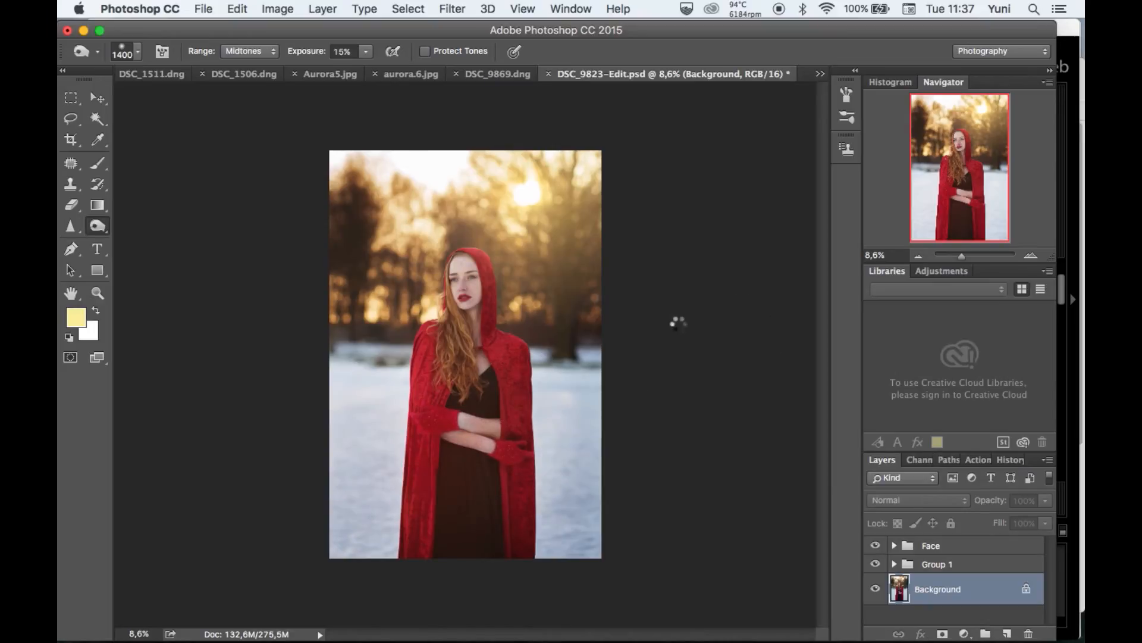
Burn the shadowed side of the subject's neck beside the hood with a 111 px brush.
{"action": "scroll", "coordinate": [609, 454], "scroll_direction": "up", "scroll_amount": 8}
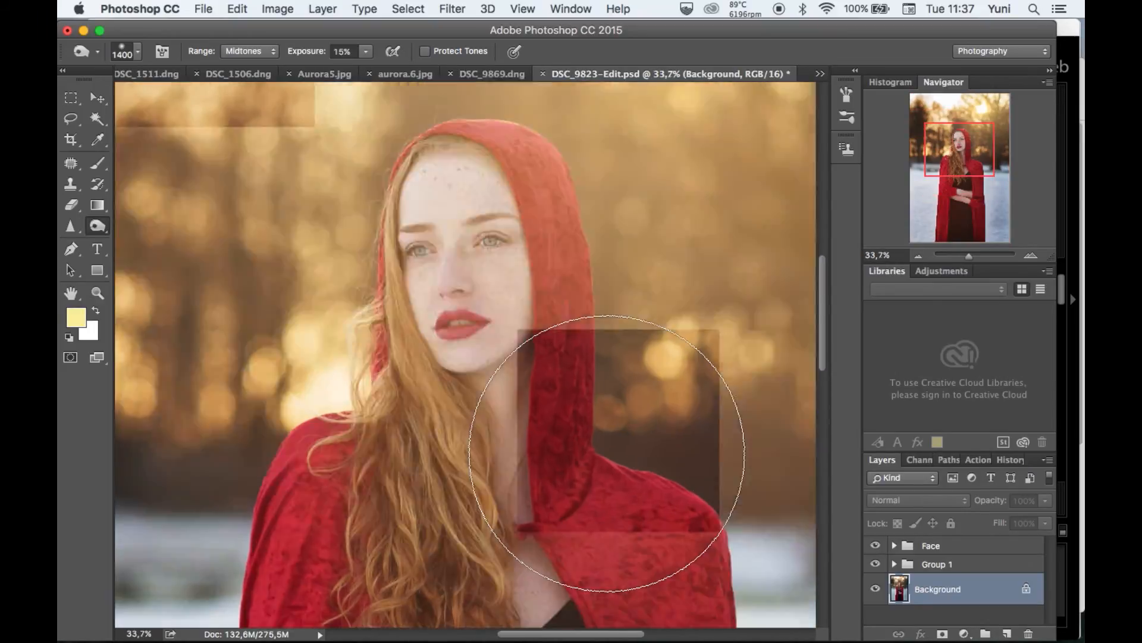
{"action": "scroll", "coordinate": [607, 454], "scroll_direction": "up", "scroll_amount": 2}
{"action": "left_click", "coordinate": [137, 52]}
{"action": "left_click_drag", "start_coordinate": [204, 108], "coordinate": [184, 108]}
{"action": "mouse_move", "coordinate": [501, 326]}
{"action": "left_mouse_down"}
{"action": "mouse_move", "coordinate": [531, 363]}
{"action": "mouse_move", "coordinate": [534, 425]}
{"action": "left_mouse_up"}
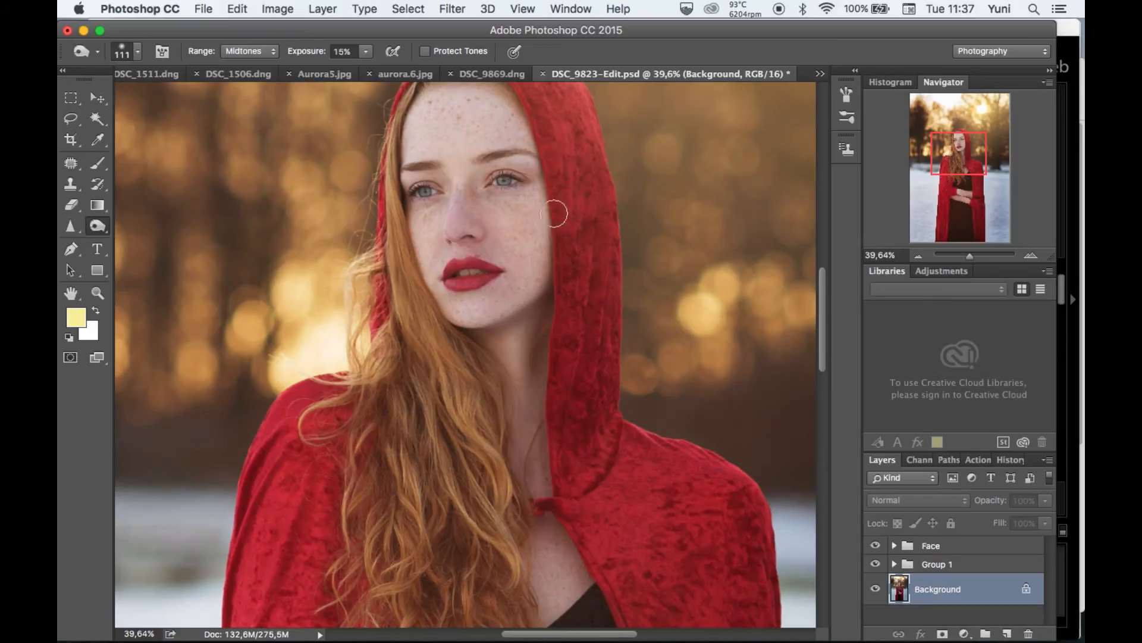
Darken the fine details around the subject's eyebrow with a 39 px Burn brush.
{"action": "left_click", "coordinate": [138, 52]}
{"action": "left_click_drag", "start_coordinate": [184, 101], "coordinate": [164, 102]}
{"action": "left_click_drag", "start_coordinate": [513, 154], "coordinate": [535, 154]}
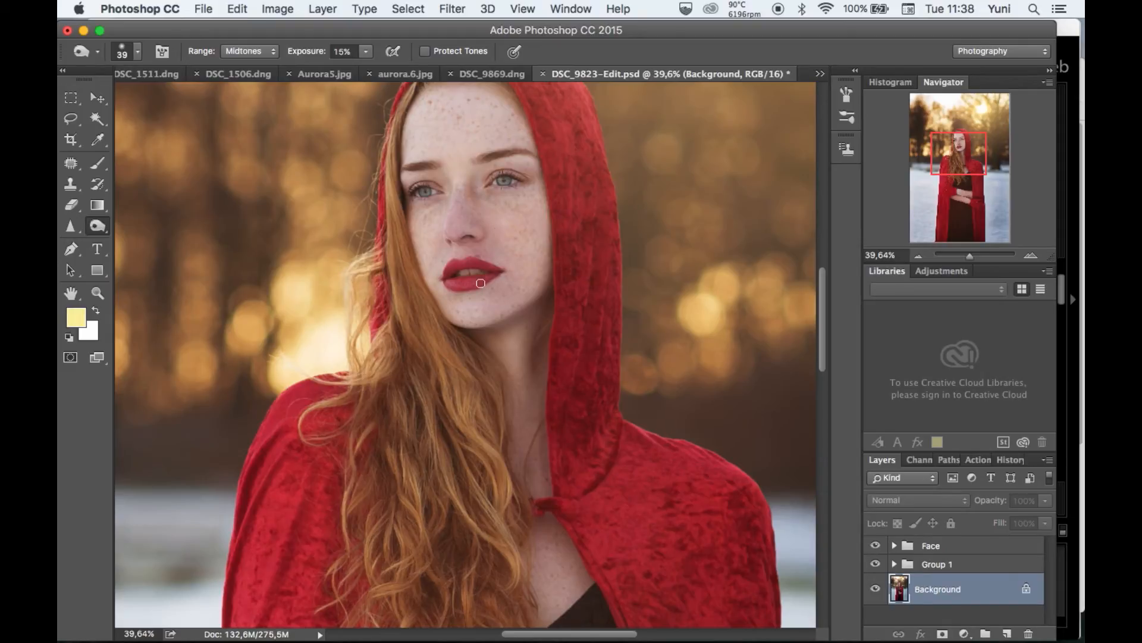
{"action": "scroll", "coordinate": [605, 281], "scroll_direction": "down", "scroll_amount": 4}
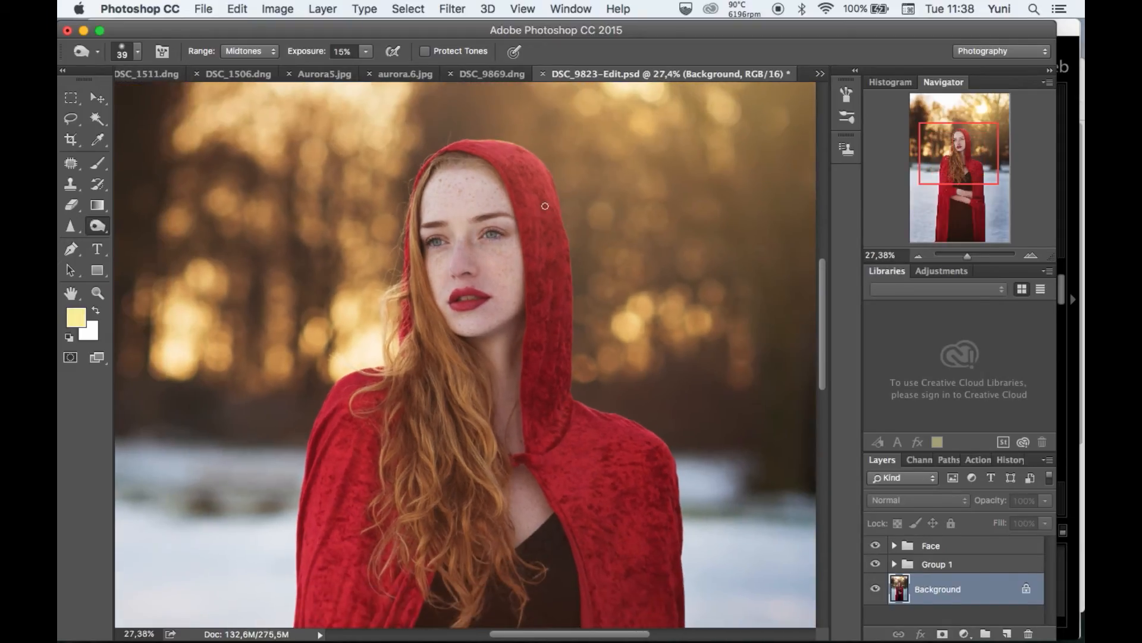
{"action": "scroll", "coordinate": [559, 222], "scroll_direction": "up", "scroll_amount": 3}
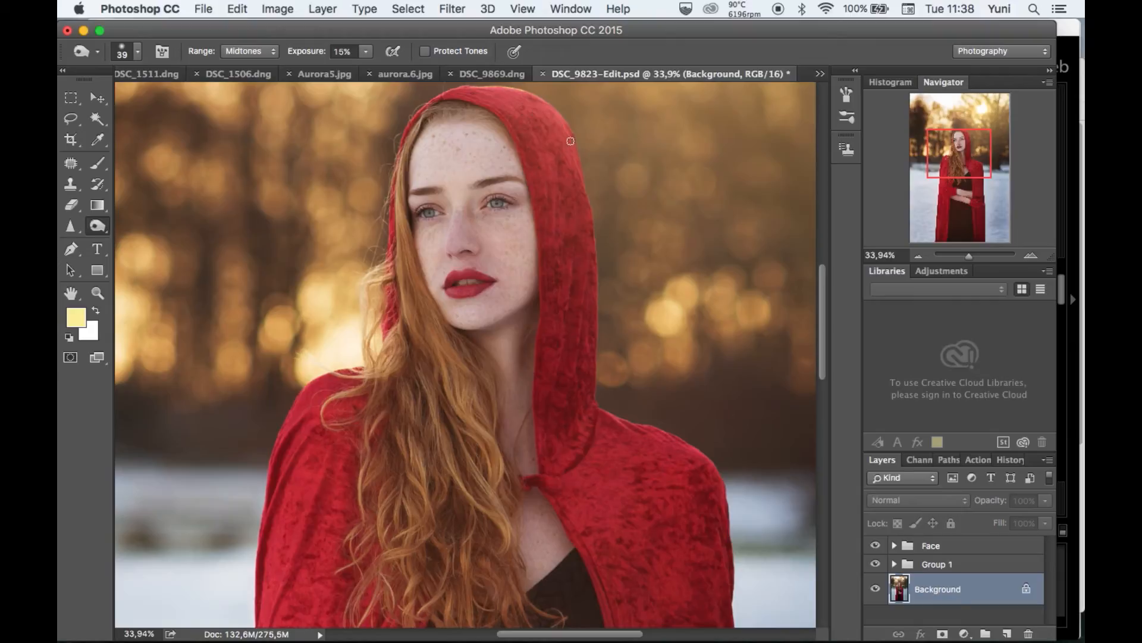
{"action": "scroll", "coordinate": [593, 235], "scroll_direction": "down", "scroll_amount": 3}
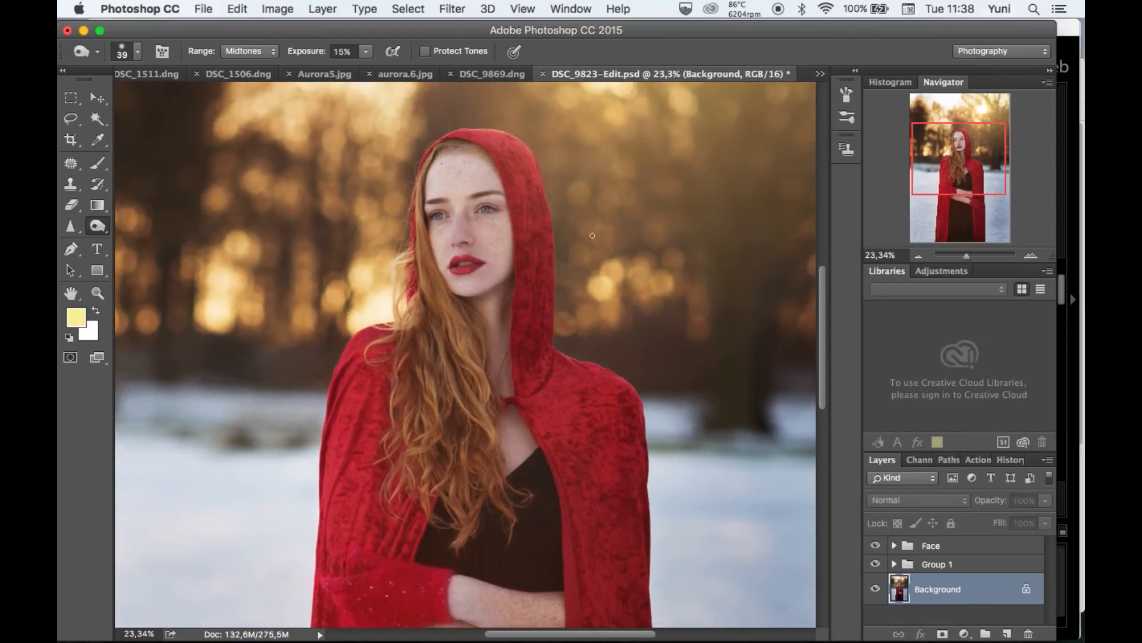
{"action": "scroll", "coordinate": [589, 235], "scroll_direction": "down", "scroll_amount": 3}
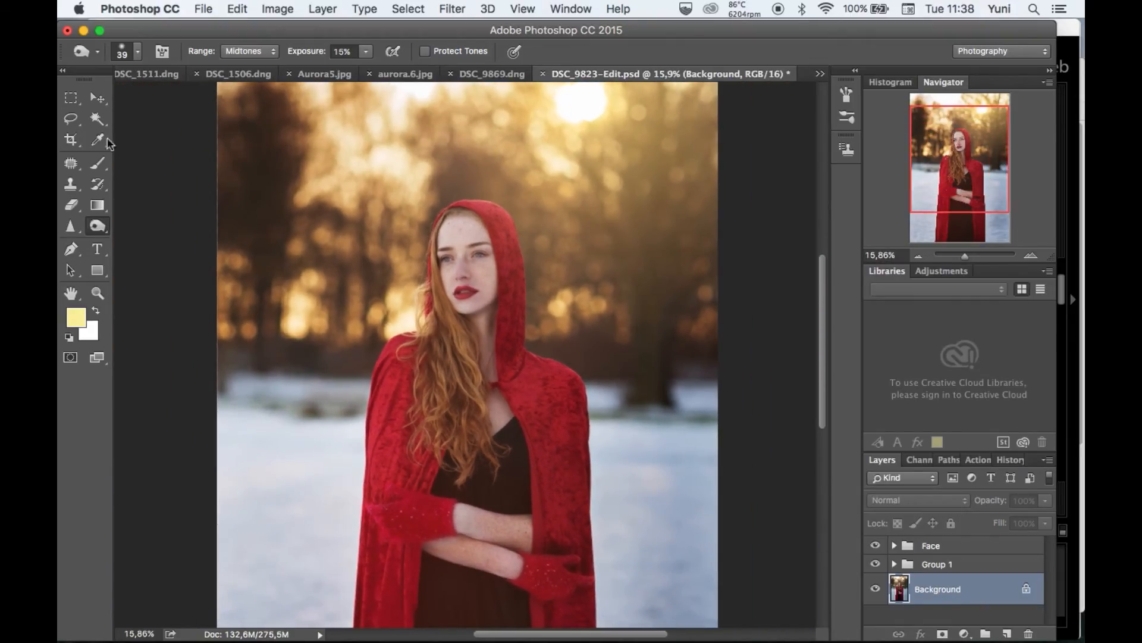
Dodge the bokeh lights at the far left of the trees with a 159 px brush, range Highlights, exposure 37%.
{"action": "key", "text": "shift+o"}
{"action": "key", "text": "shift+o"}
{"action": "left_click", "coordinate": [132, 56]}
{"action": "double_click", "coordinate": [209, 79]}
{"action": "type", "text": "159"}
{"action": "key", "text": "Return"}
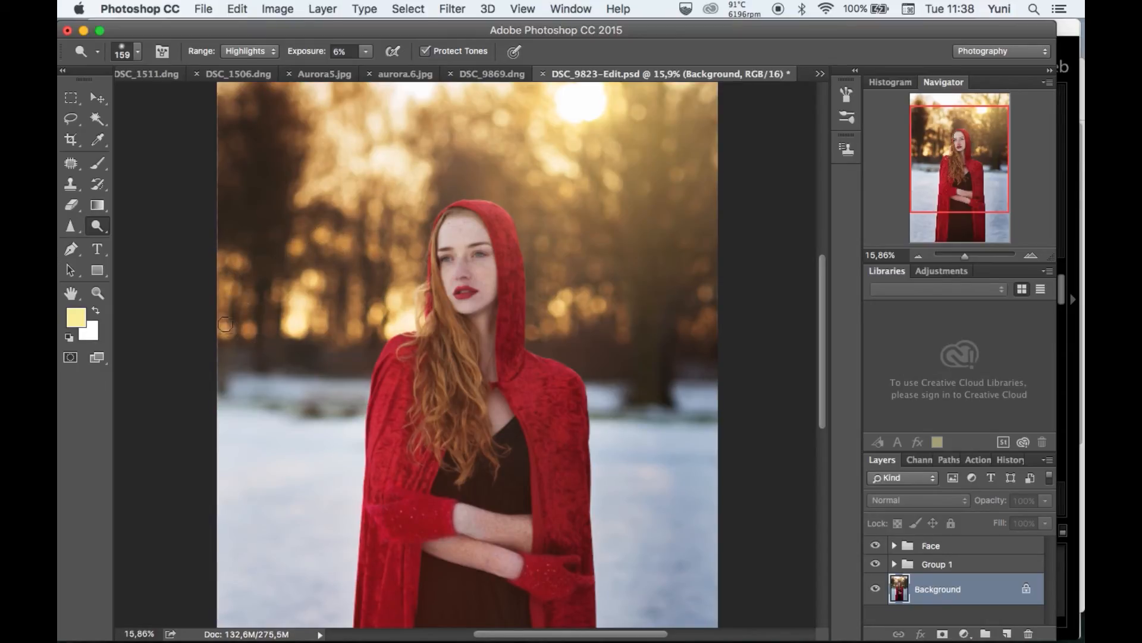
{"action": "left_click", "coordinate": [367, 52]}
{"action": "left_click", "coordinate": [390, 70]}
{"action": "left_click", "coordinate": [281, 293]}
{"action": "left_click", "coordinate": [249, 327]}
{"action": "left_click", "coordinate": [245, 304]}
{"action": "left_click", "coordinate": [230, 326]}
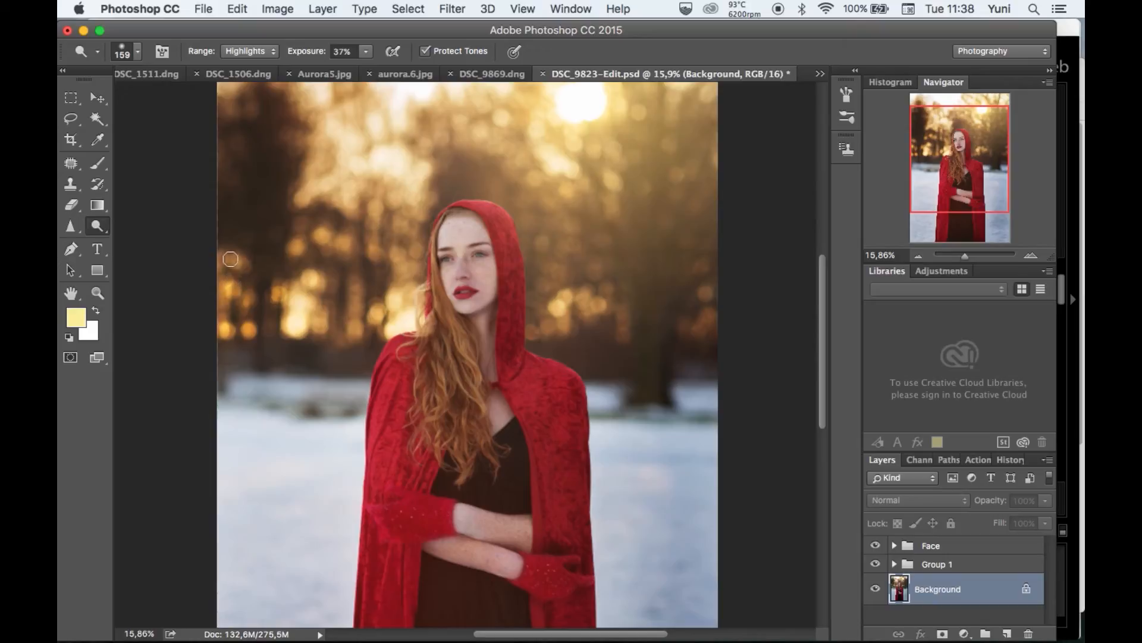
Dodge the bokeh lights among the trees between the photo's left side and the hood.
{"action": "left_click", "coordinate": [341, 243]}
{"action": "left_click", "coordinate": [377, 249]}
{"action": "left_click", "coordinate": [398, 260]}
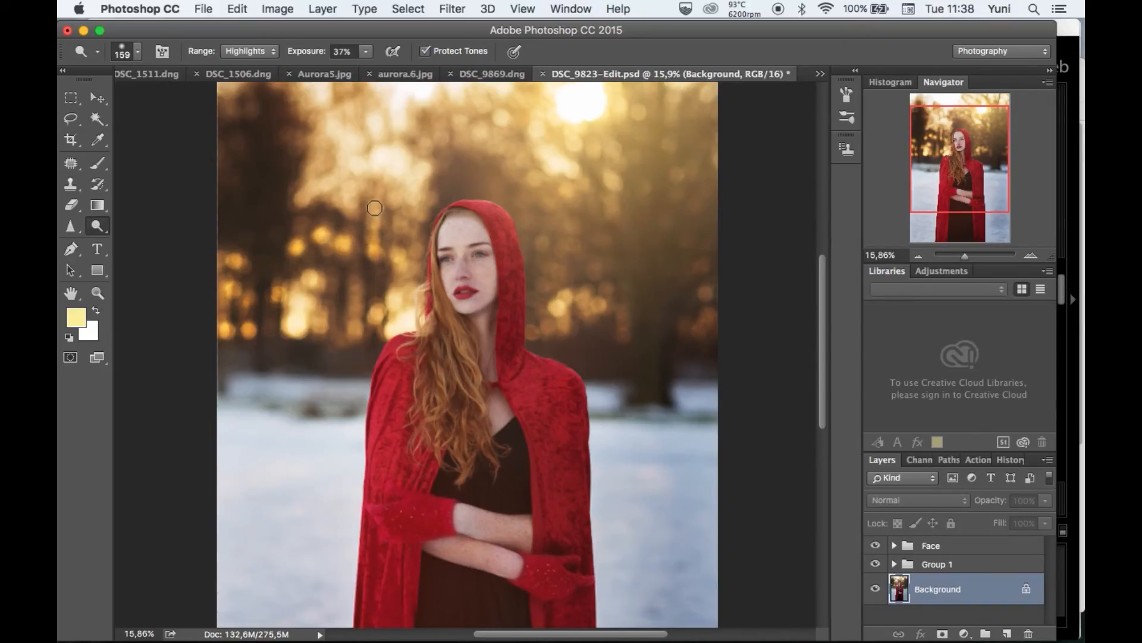
{"action": "left_click", "coordinate": [341, 201]}
{"action": "scroll", "coordinate": [552, 254], "scroll_direction": "up", "scroll_amount": 2}
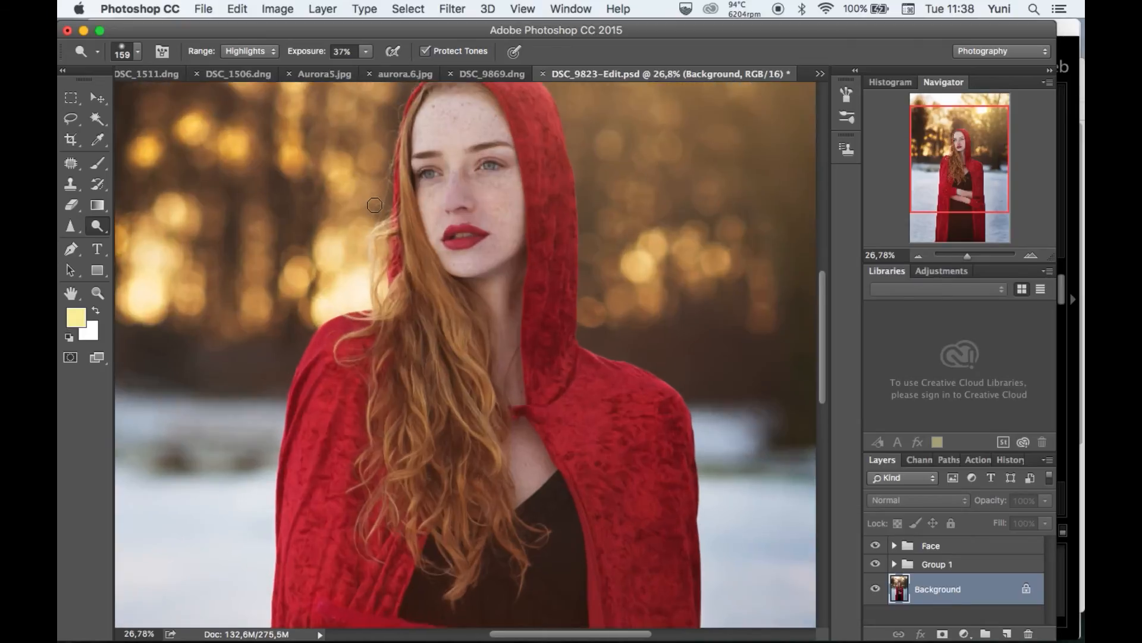
Dodge the individual bokeh lights in the trees to the right of the hood.
{"action": "left_click", "coordinate": [527, 312]}
{"action": "left_click", "coordinate": [530, 233]}
{"action": "left_click", "coordinate": [560, 285]}
{"action": "left_click", "coordinate": [576, 239]}
{"action": "left_click", "coordinate": [629, 283]}
{"action": "left_click", "coordinate": [652, 321]}
{"action": "left_click", "coordinate": [654, 350]}
{"action": "left_click", "coordinate": [682, 367]}
Duplicate the Background layer and dodge more bokeh lights along both photo edges and in the trees around the sun.
{"action": "left_click_drag", "start_coordinate": [1004, 622], "coordinate": [1007, 633]}
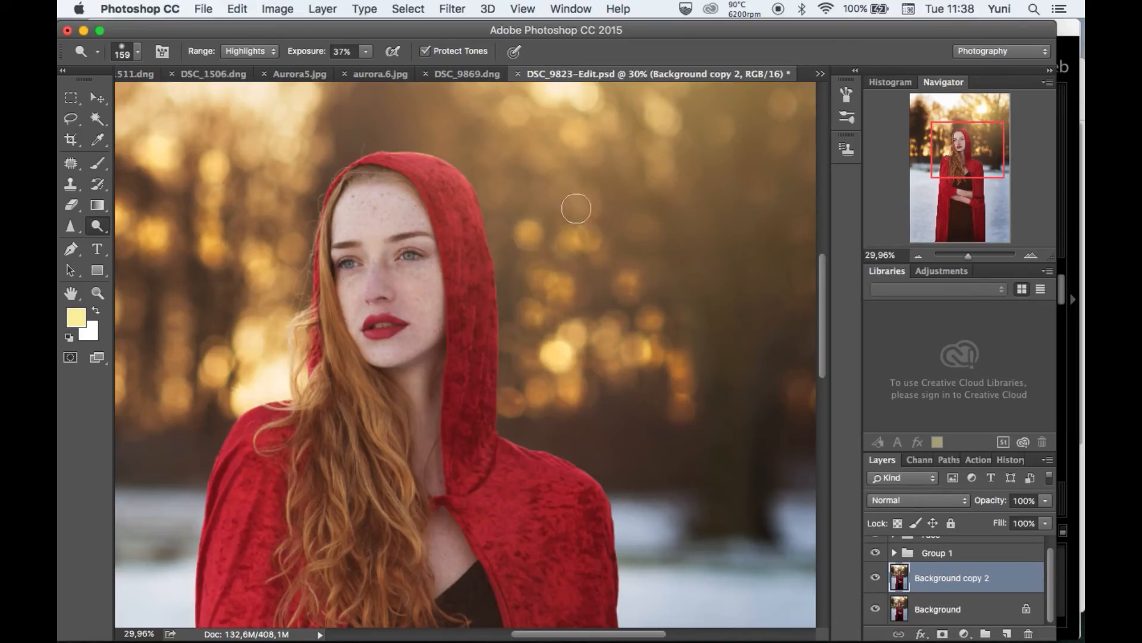
{"action": "scroll", "coordinate": [551, 117], "scroll_direction": "down", "scroll_amount": 2}
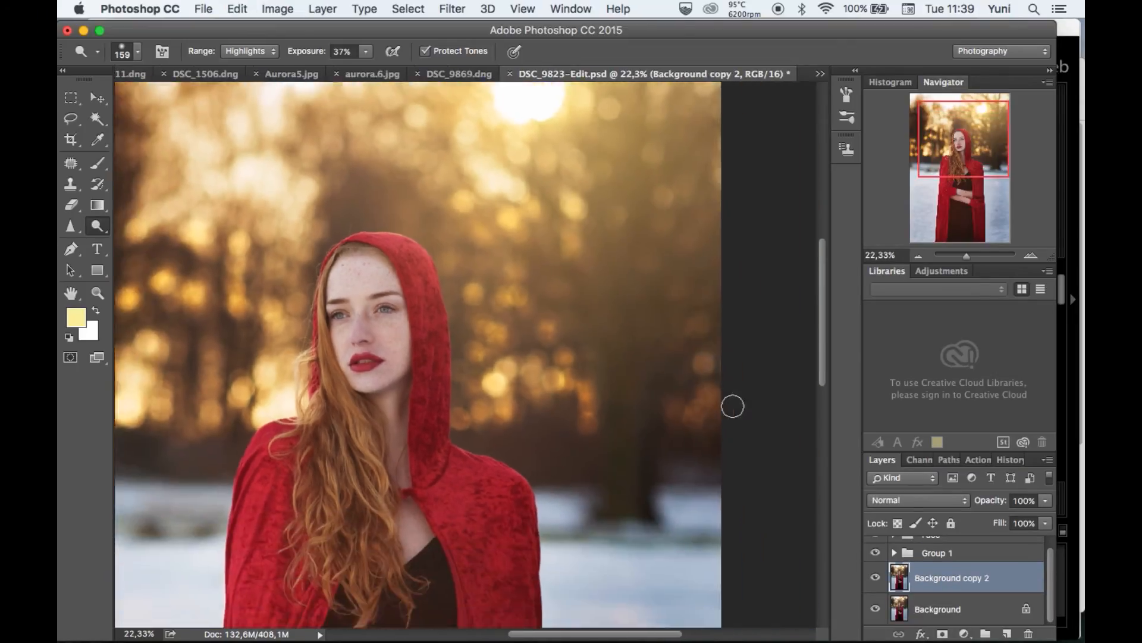
{"action": "left_click_drag", "start_coordinate": [732, 405], "coordinate": [566, 345]}
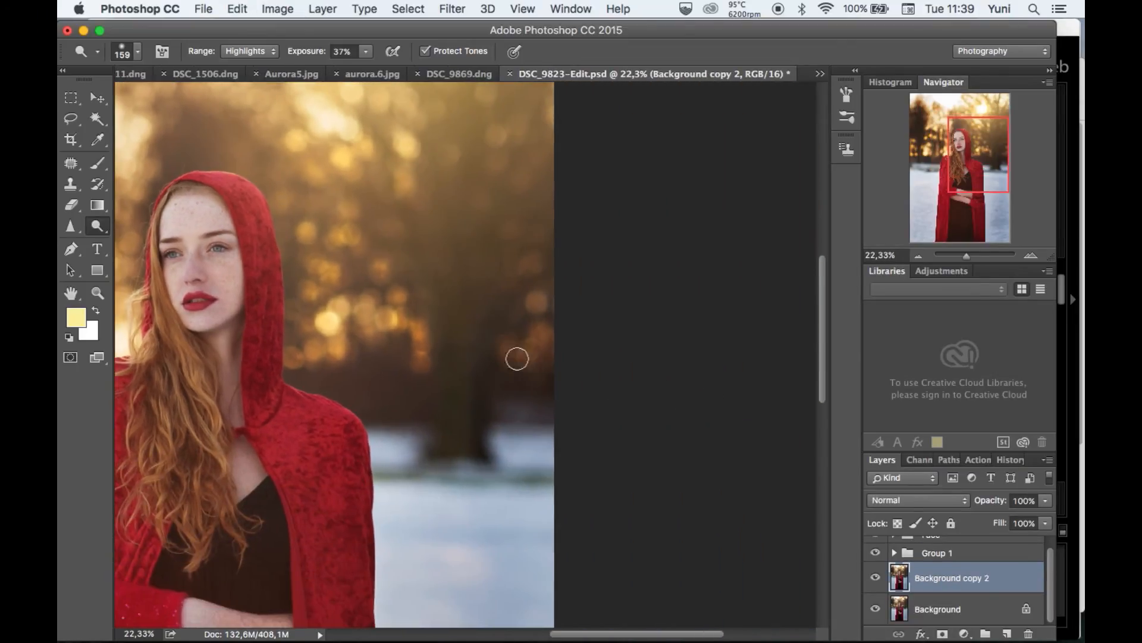
{"action": "left_click_drag", "start_coordinate": [333, 312], "coordinate": [690, 336]}
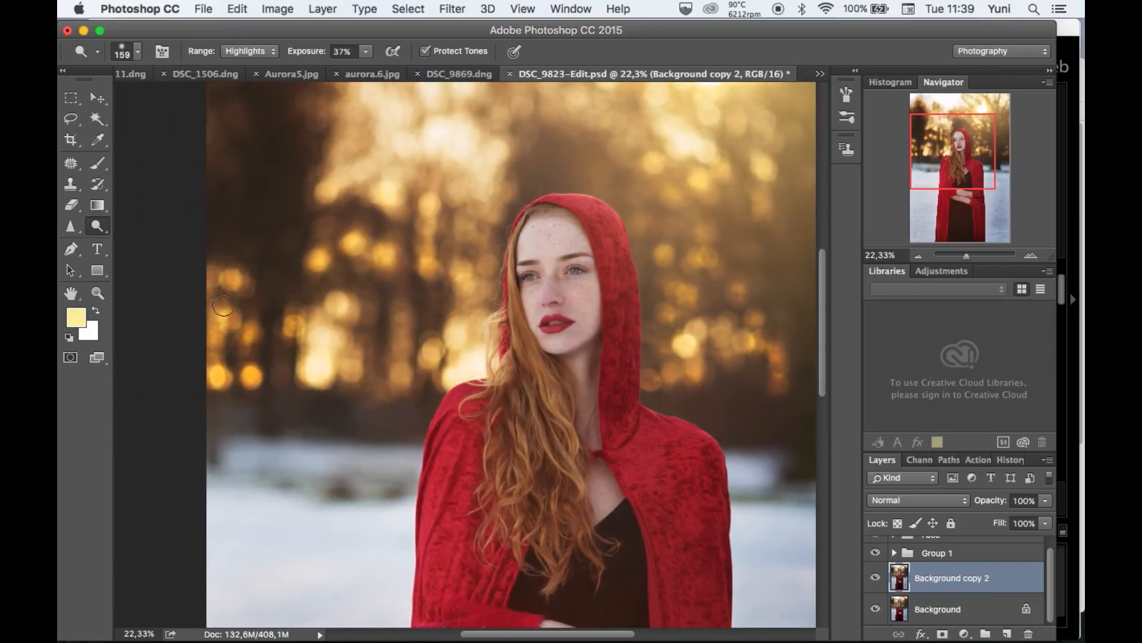
{"action": "scroll", "coordinate": [422, 274], "scroll_direction": "up", "scroll_amount": 3}
{"action": "scroll", "coordinate": [531, 224], "scroll_direction": "right", "scroll_amount": 2}
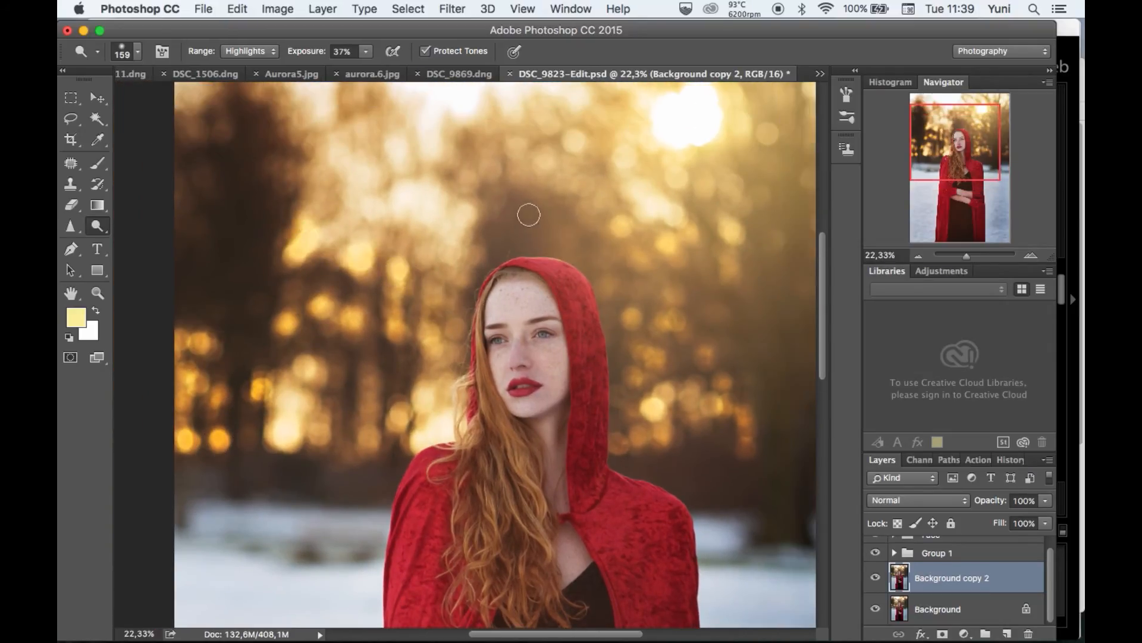
{"action": "scroll", "coordinate": [569, 191], "scroll_direction": "up", "scroll_amount": 1}
{"action": "scroll", "coordinate": [688, 260], "scroll_direction": "up", "scroll_amount": 3}
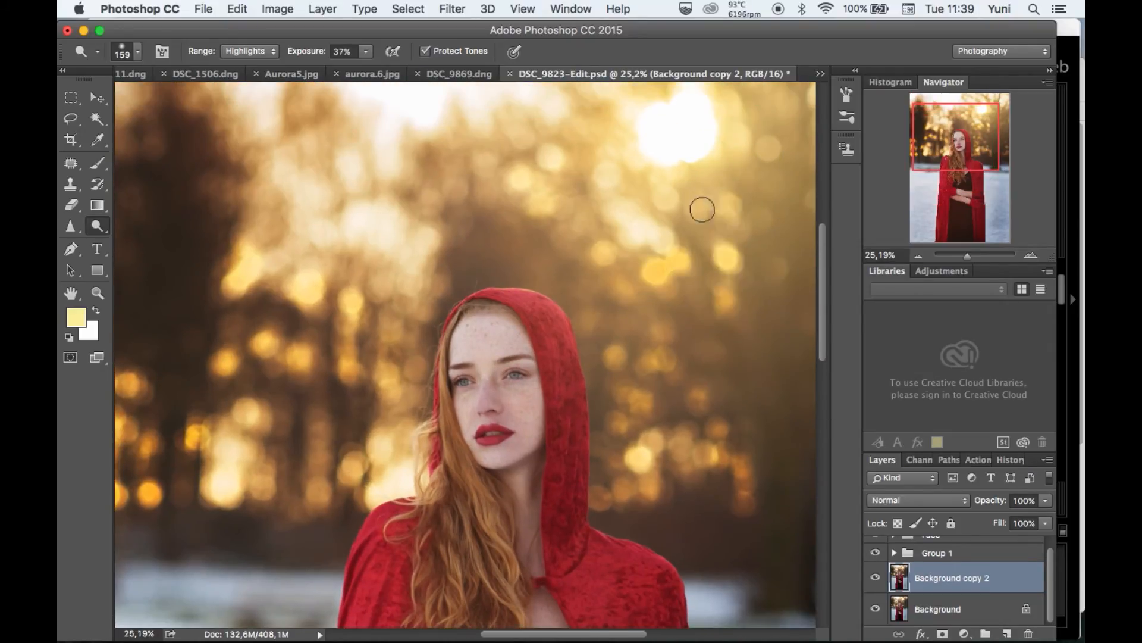
{"action": "scroll", "coordinate": [691, 225], "scroll_direction": "right", "scroll_amount": 3}
{"action": "scroll", "coordinate": [690, 224], "scroll_direction": "up", "scroll_amount": 1}
{"action": "scroll", "coordinate": [741, 141], "scroll_direction": "down", "scroll_amount": 2}
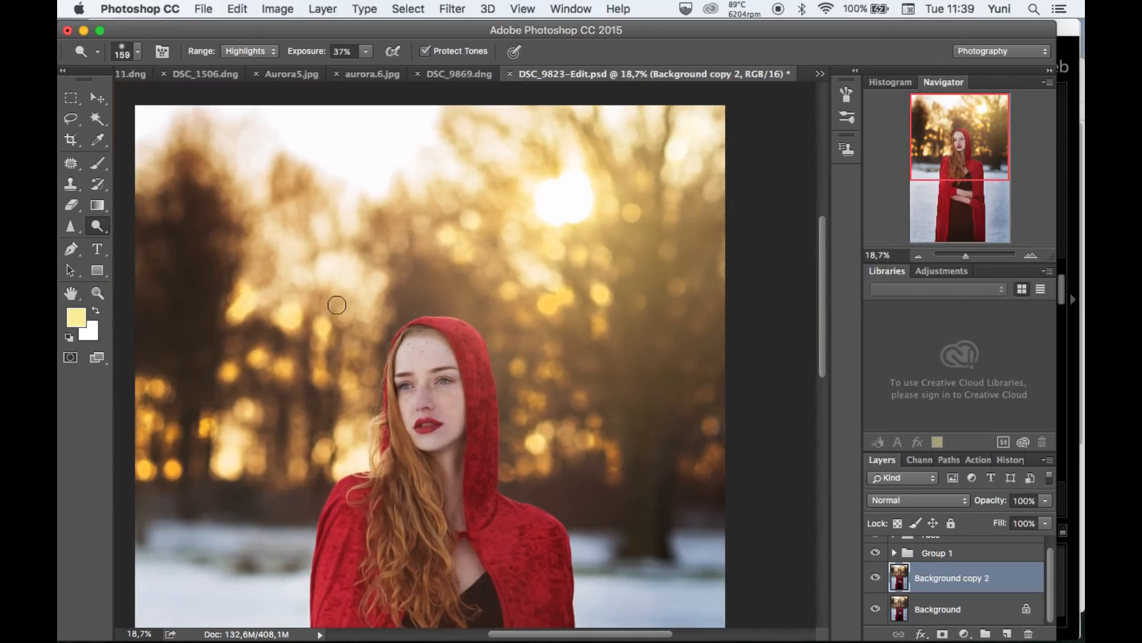
Reduce the opacity of the Background copy 2 layer to 56%.
{"action": "left_click", "coordinate": [1045, 501]}
{"action": "left_click_drag", "start_coordinate": [1049, 516], "coordinate": [1013, 518]}
{"action": "scroll", "coordinate": [804, 472], "scroll_direction": "down", "scroll_amount": 1}
{"action": "scroll", "coordinate": [803, 472], "scroll_direction": "down", "scroll_amount": 1}
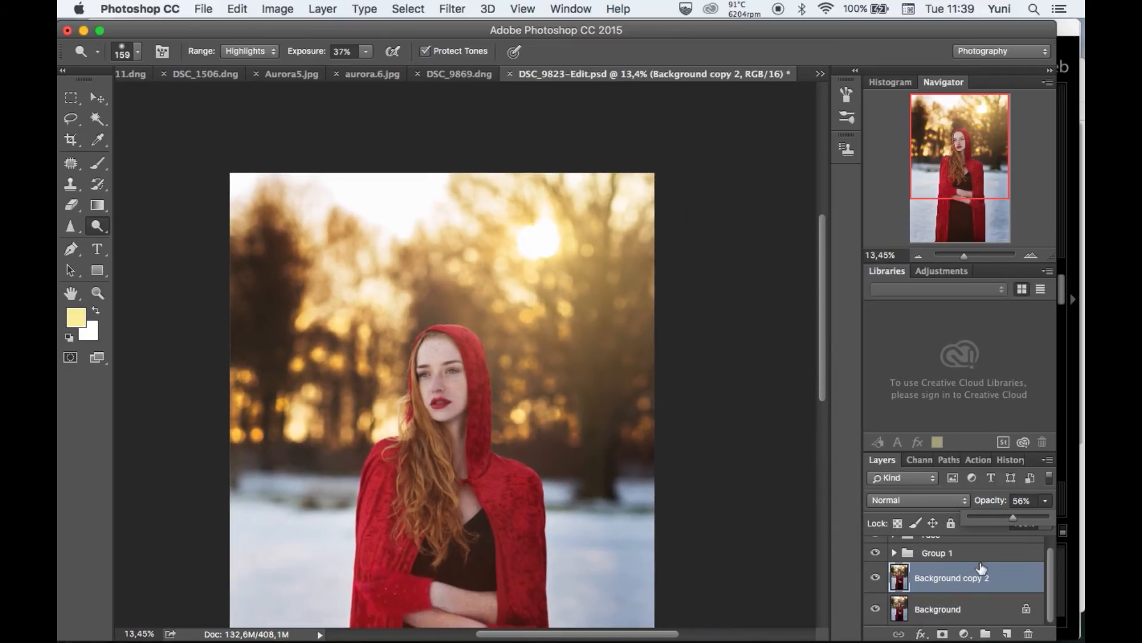
Reduce the opacity of the Group 1 layer group to 76%.
{"action": "left_click", "coordinate": [952, 553]}
{"action": "scroll", "coordinate": [982, 559], "scroll_direction": "up", "scroll_amount": 1}
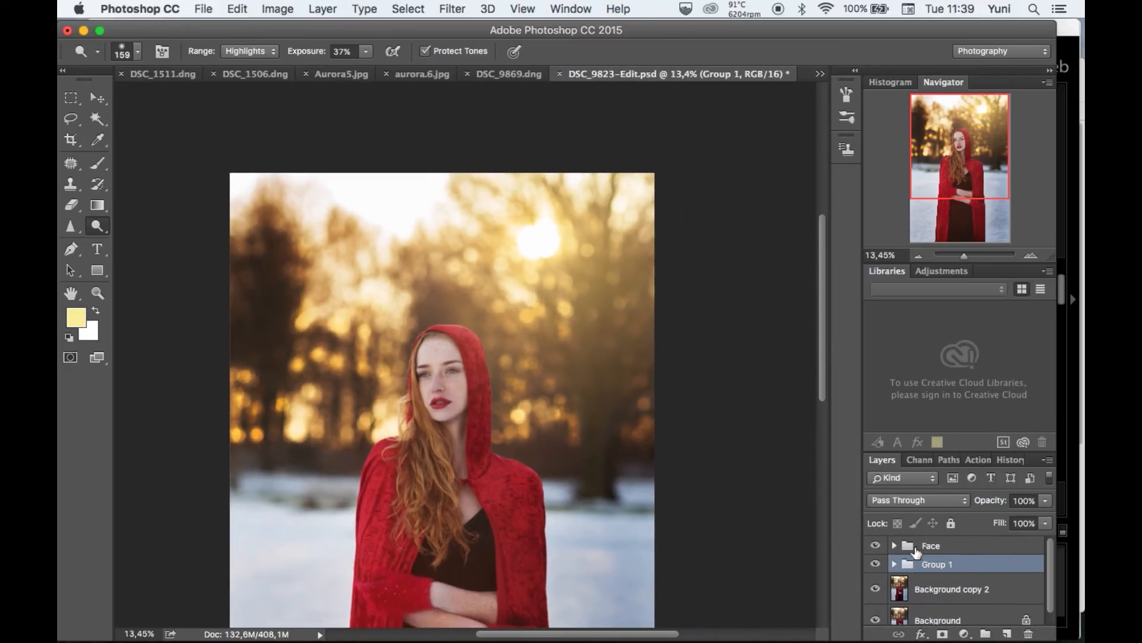
{"action": "left_click", "coordinate": [1046, 500]}
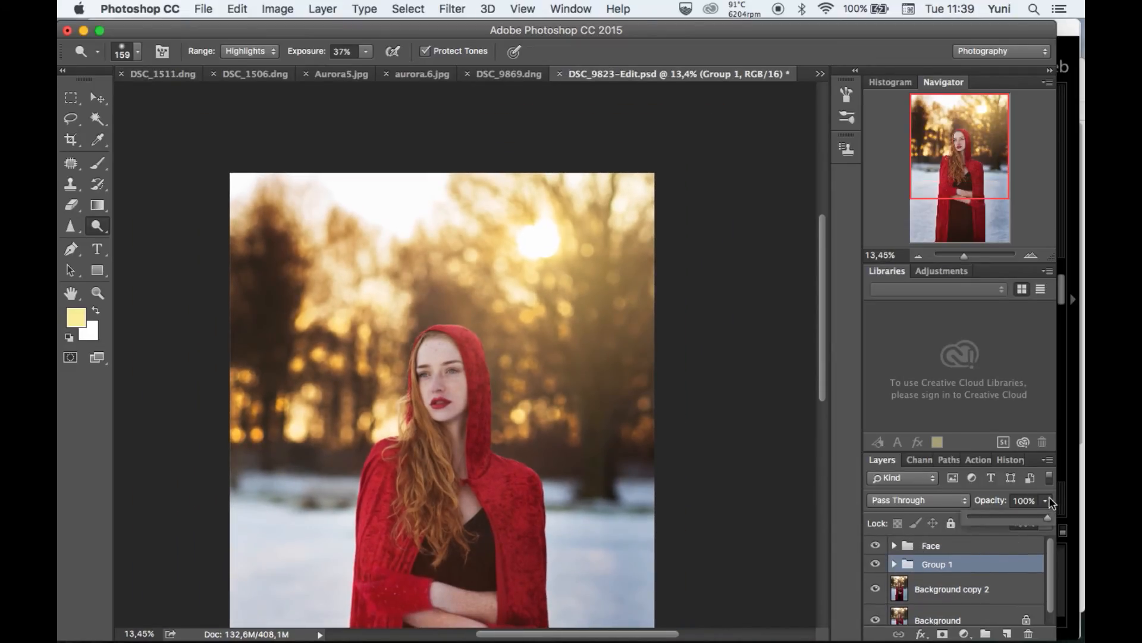
{"action": "mouse_move", "coordinate": [1045, 517]}
{"action": "left_mouse_down"}
{"action": "mouse_move", "coordinate": [1014, 518]}
{"action": "mouse_move", "coordinate": [1033, 517]}
{"action": "left_mouse_up"}
{"action": "scroll", "coordinate": [756, 382], "scroll_direction": "down", "scroll_amount": 5}
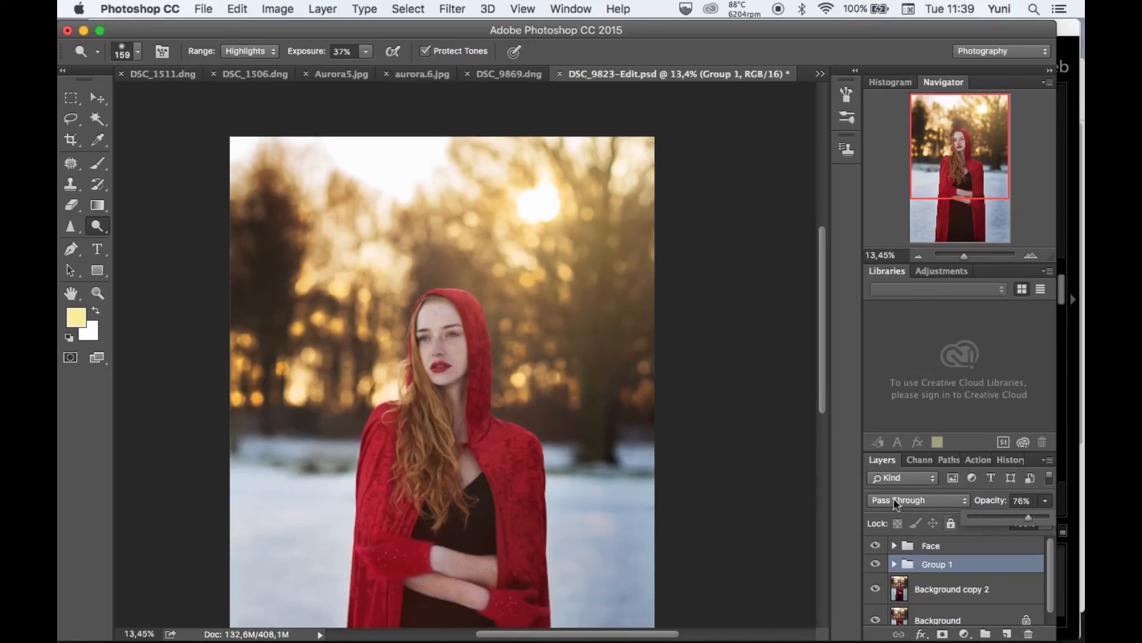
Add a Hue/Saturation adjustment layer directly above the Background copy 2 layer.
{"action": "left_click", "coordinate": [947, 603]}
{"action": "scroll", "coordinate": [631, 449], "scroll_direction": "up", "scroll_amount": 3}
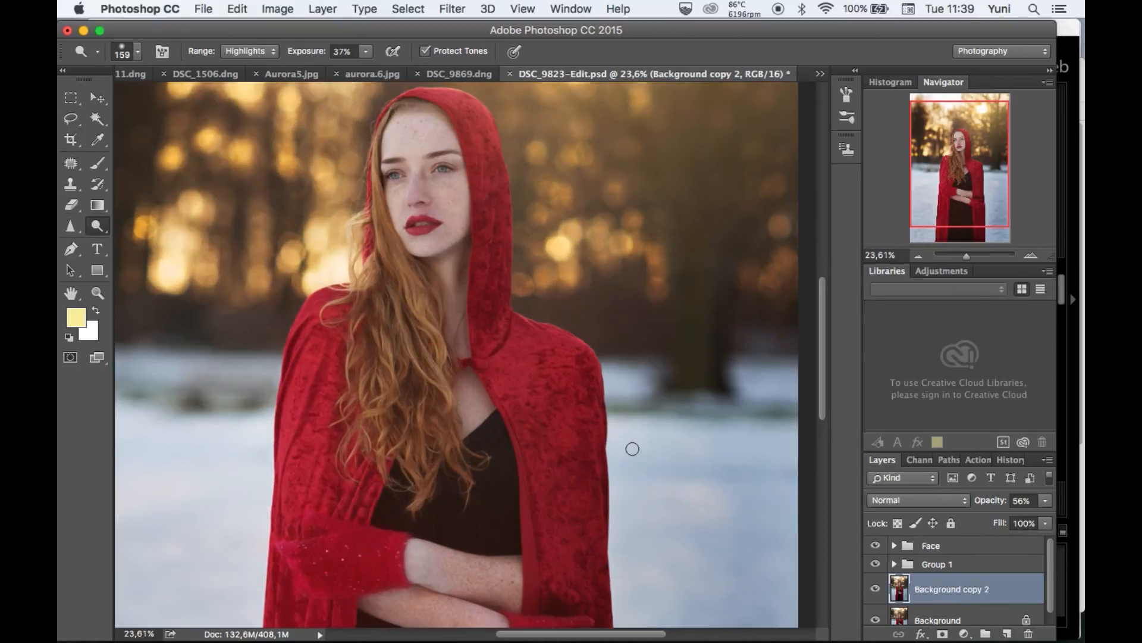
{"action": "scroll", "coordinate": [632, 448], "scroll_direction": "up", "scroll_amount": 2}
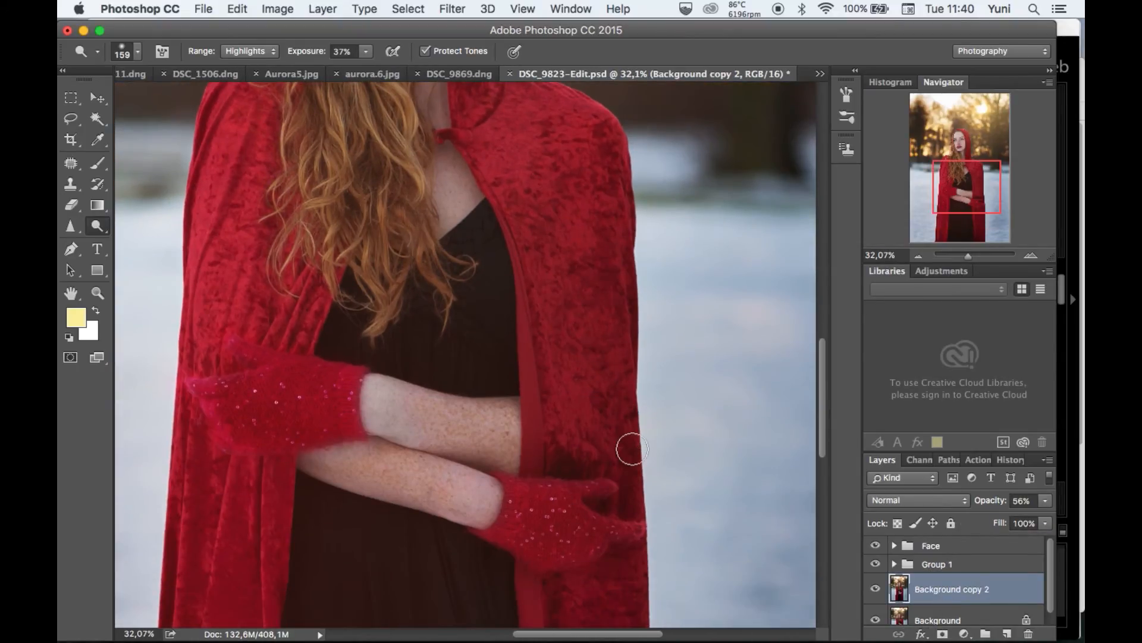
{"action": "scroll", "coordinate": [630, 448], "scroll_direction": "down", "scroll_amount": 4}
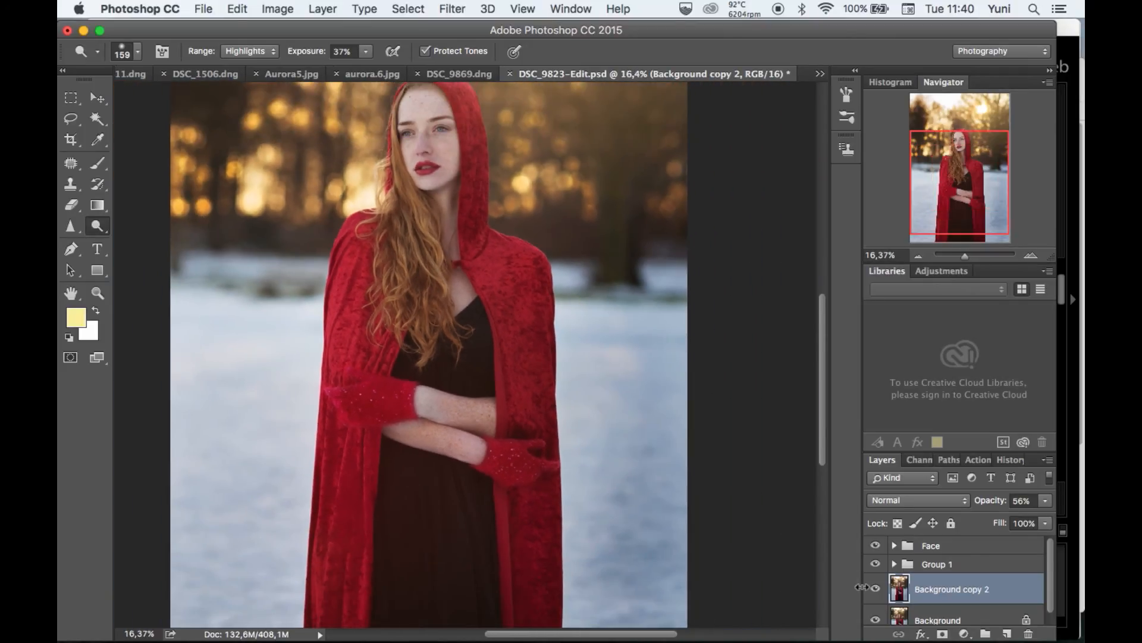
{"action": "left_click", "coordinate": [964, 633]}
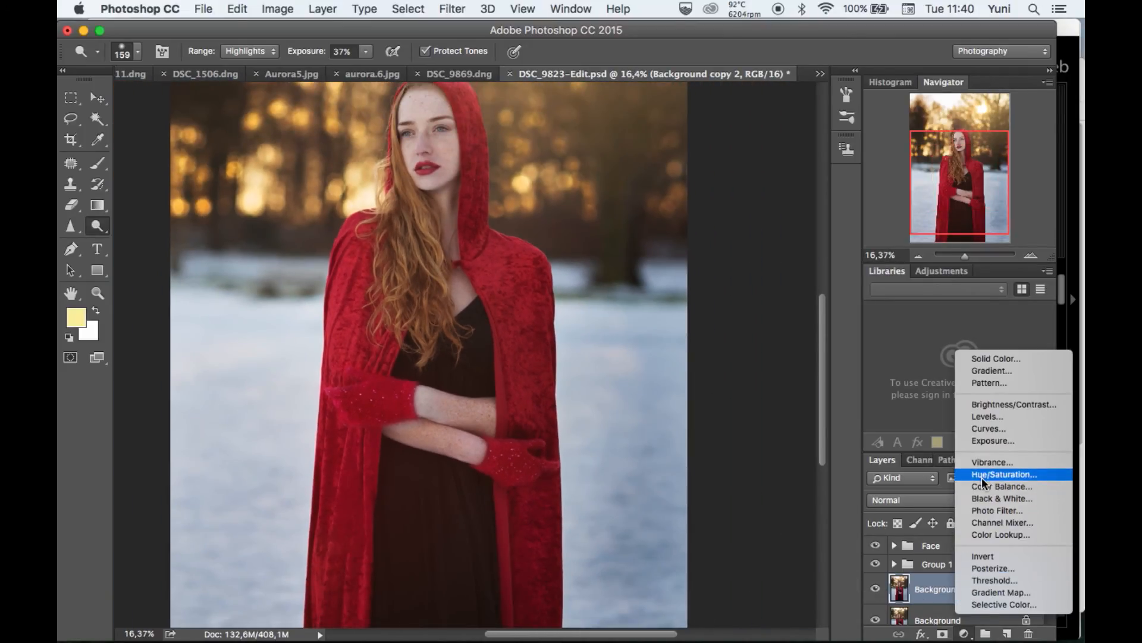
{"action": "left_click", "coordinate": [982, 475]}
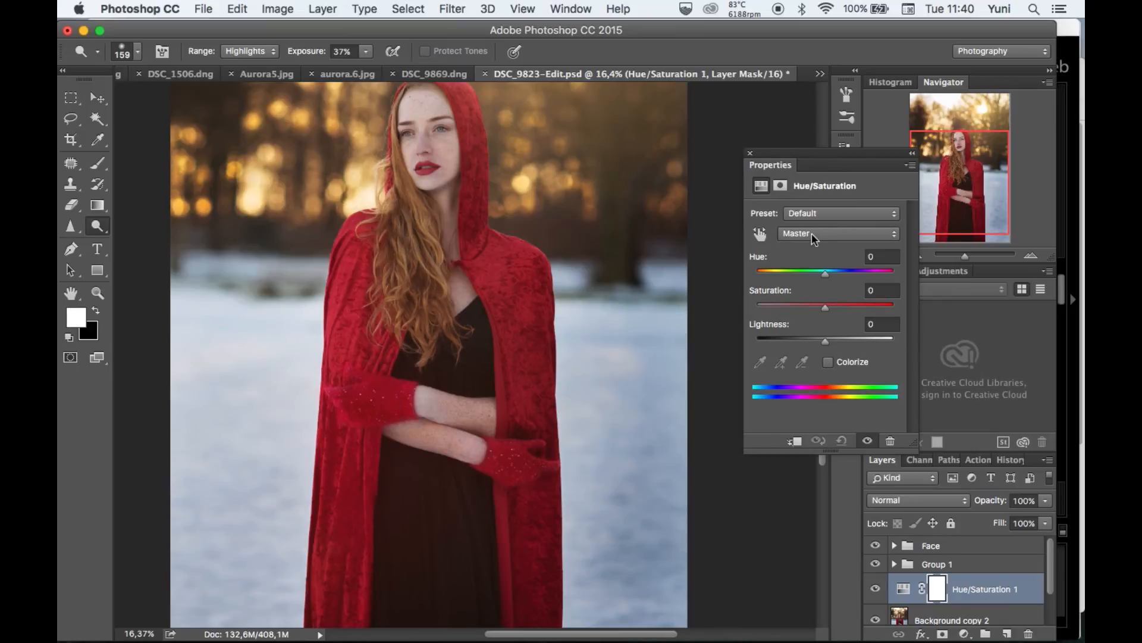
Adjust only the Reds in the Hue/Saturation layer, setting saturation to -14 and lightness to +6.
{"action": "left_click", "coordinate": [811, 233]}
{"action": "left_click", "coordinate": [812, 242]}
{"action": "mouse_move", "coordinate": [826, 305]}
{"action": "left_mouse_down"}
{"action": "mouse_move", "coordinate": [806, 307]}
{"action": "mouse_move", "coordinate": [837, 340]}
{"action": "mouse_move", "coordinate": [816, 310]}
{"action": "left_mouse_up"}
{"action": "key", "text": "super+minus"}
{"action": "scroll", "coordinate": [621, 361], "scroll_direction": "up", "scroll_amount": 2}
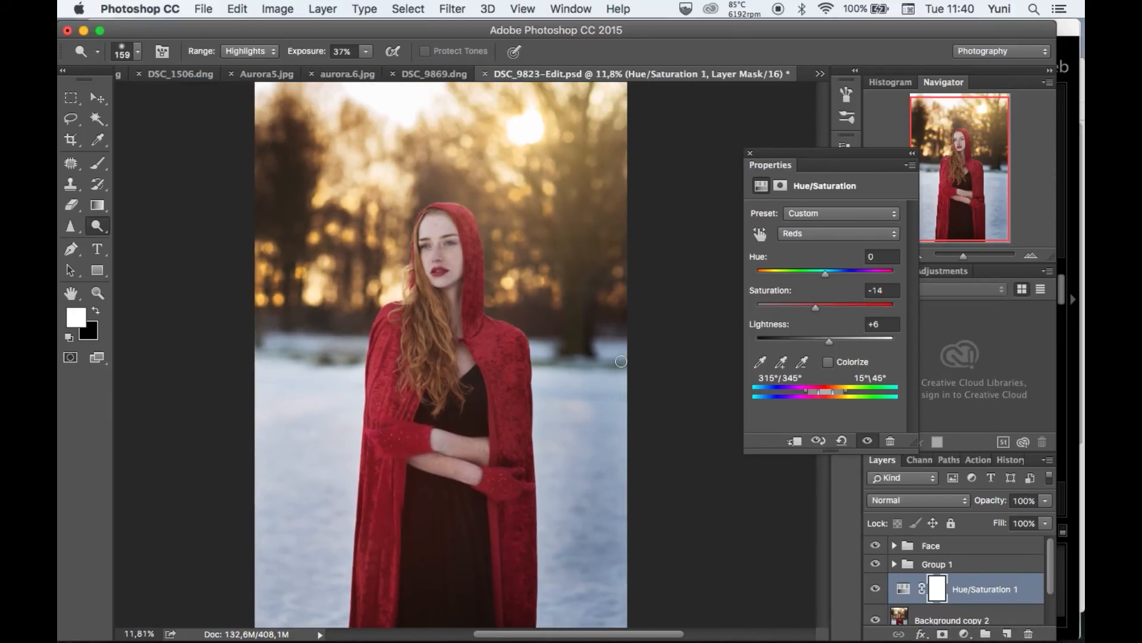
{"action": "left_click", "coordinate": [750, 153]}
Compare the portrait with and without the Group 1 edits, examining the face up close and the wider scene.
{"action": "scroll", "coordinate": [586, 276], "scroll_direction": "up", "scroll_amount": 5}
{"action": "scroll", "coordinate": [586, 276], "scroll_direction": "up", "scroll_amount": 4}
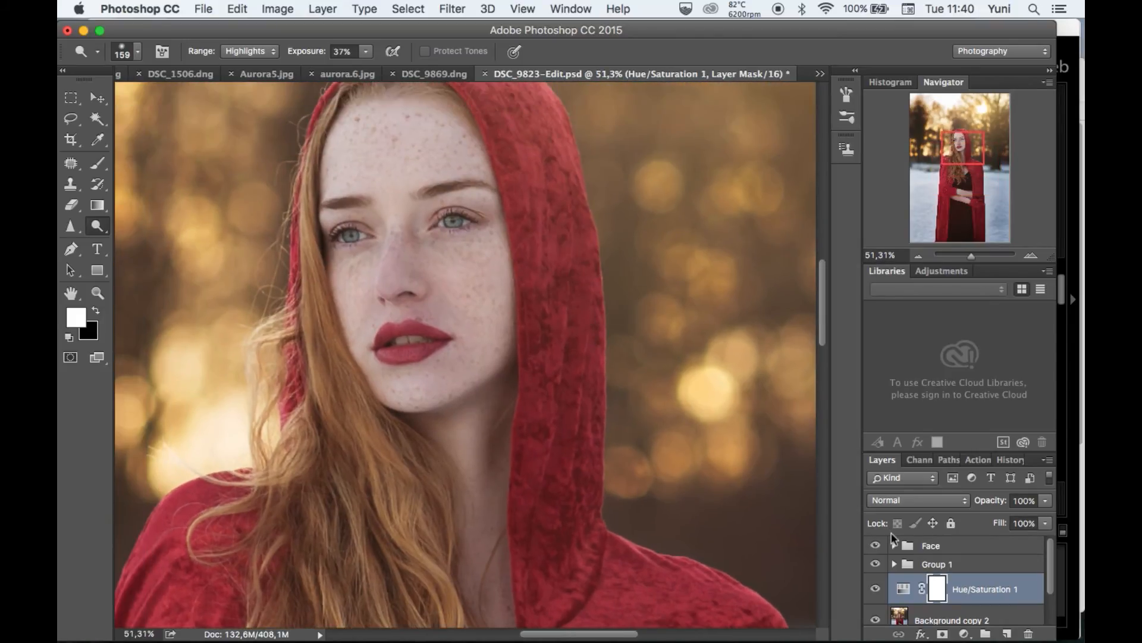
{"action": "left_click", "coordinate": [875, 563]}
{"action": "left_click", "coordinate": [875, 564]}
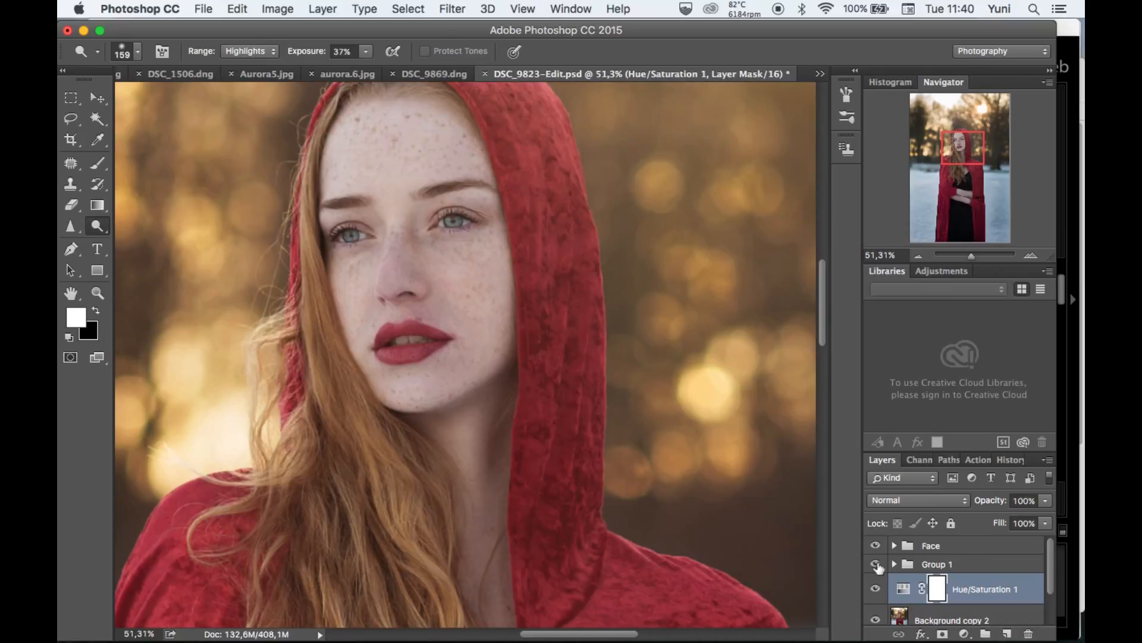
{"action": "left_click", "coordinate": [875, 564]}
{"action": "left_click", "coordinate": [875, 564]}
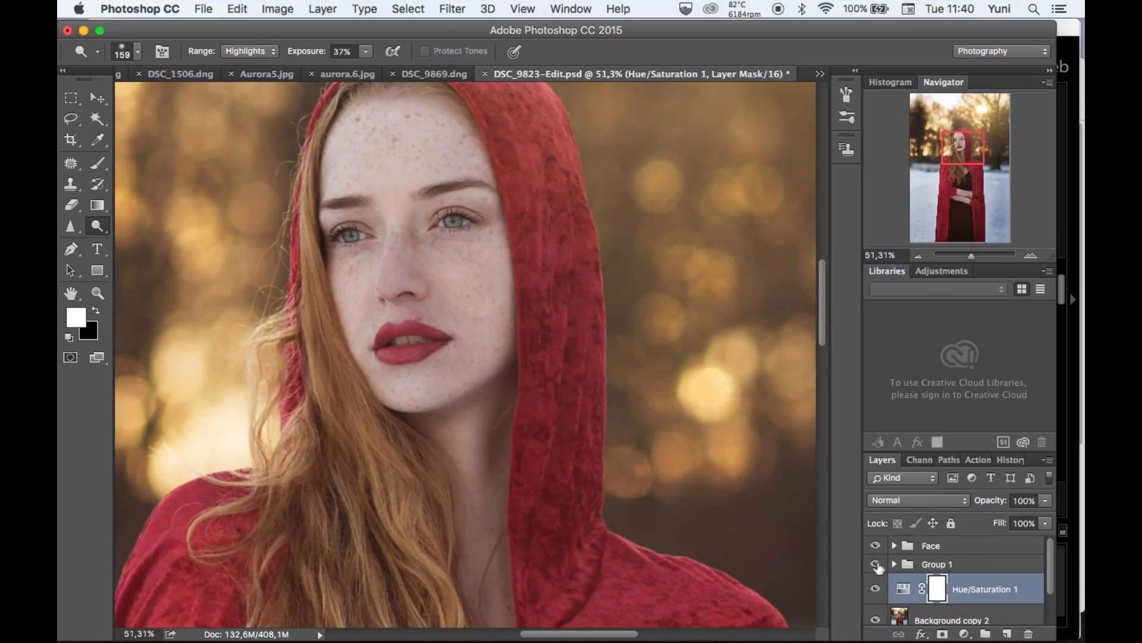
{"action": "left_click", "coordinate": [876, 565]}
{"action": "scroll", "coordinate": [771, 475], "scroll_direction": "down", "scroll_amount": 5}
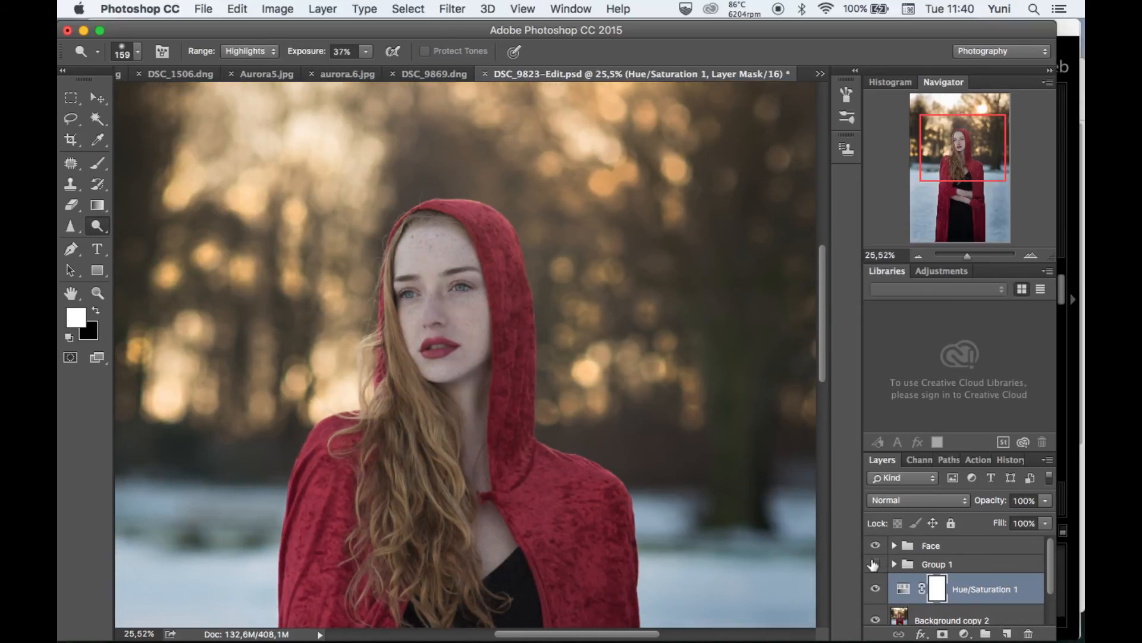
{"action": "left_click", "coordinate": [874, 565]}
{"action": "left_click", "coordinate": [874, 564]}
{"action": "left_click", "coordinate": [875, 564]}
Set the opacity of Group 1 to 89% and check its effect by toggling the group's visibility.
{"action": "left_click", "coordinate": [946, 570]}
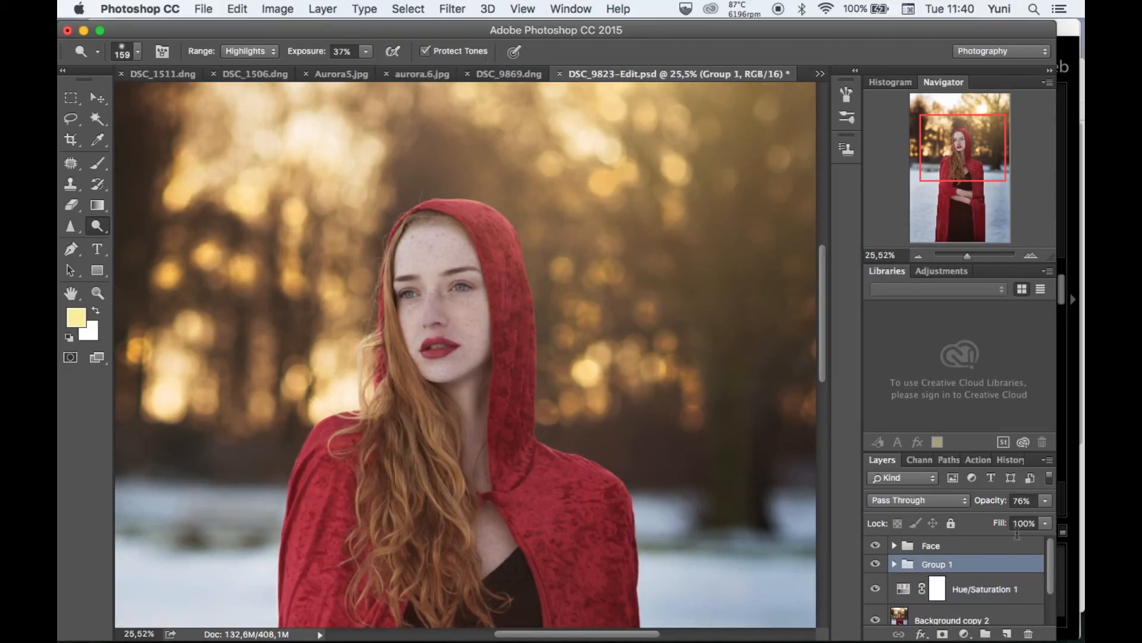
{"action": "left_click", "coordinate": [1045, 502]}
{"action": "left_click_drag", "start_coordinate": [1019, 517], "coordinate": [1039, 517]}
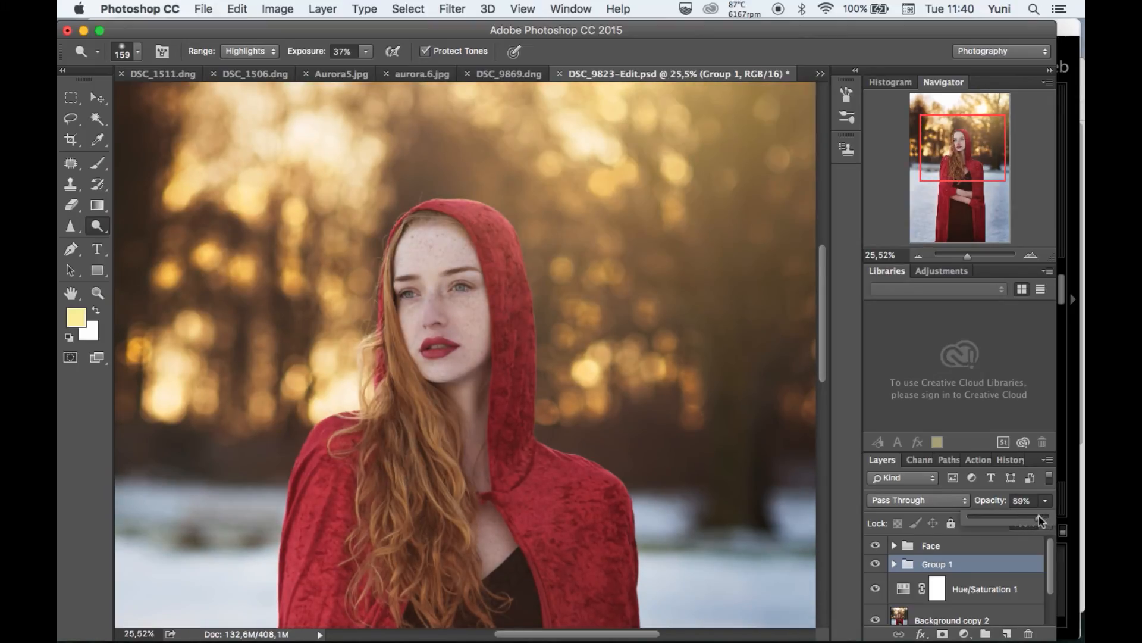
{"action": "left_click", "coordinate": [873, 565]}
{"action": "left_click", "coordinate": [873, 565]}
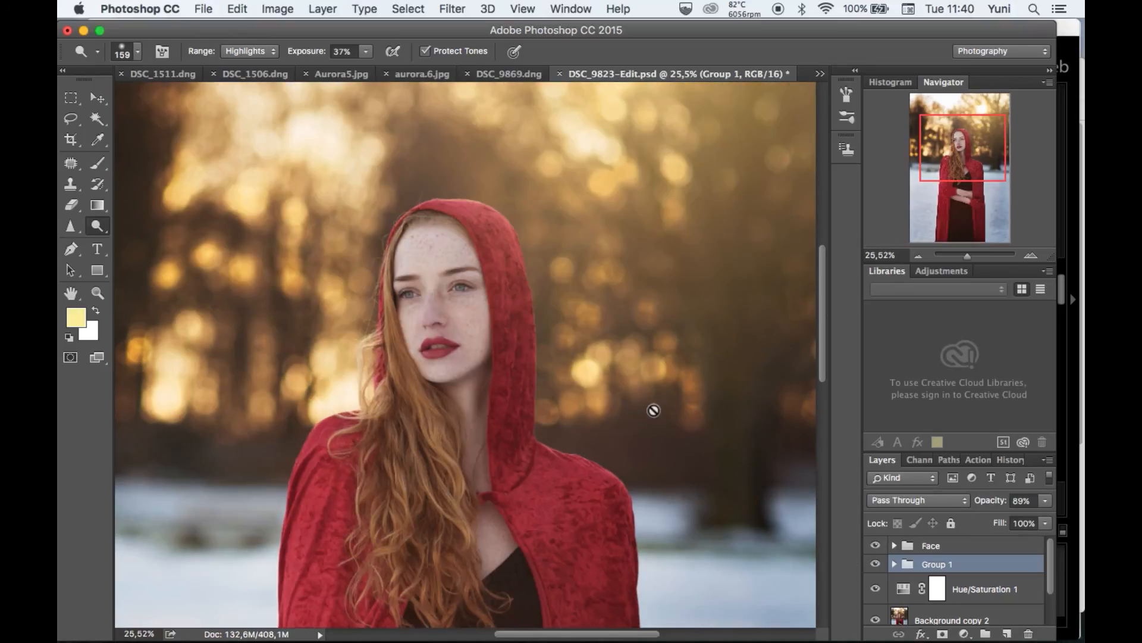
Compare the whole photo with and without the Color tone group.
{"action": "scroll", "coordinate": [658, 411], "scroll_direction": "down", "scroll_amount": 5}
{"action": "scroll", "coordinate": [658, 412], "scroll_direction": "up", "scroll_amount": 1}
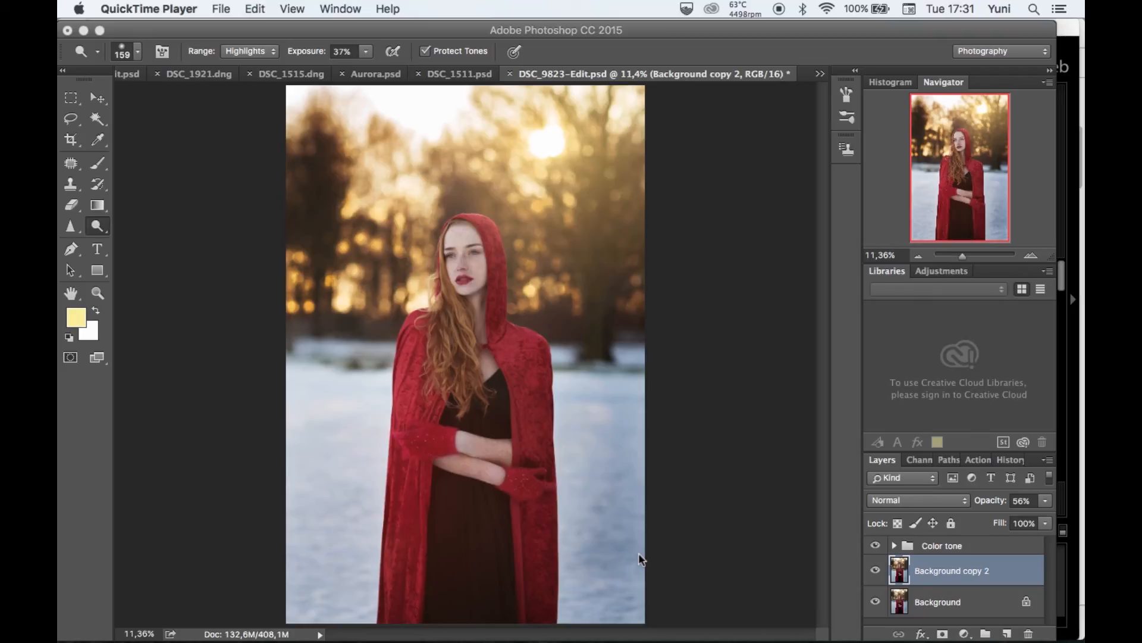
{"action": "left_click", "coordinate": [880, 549]}
{"action": "left_click", "coordinate": [880, 550]}
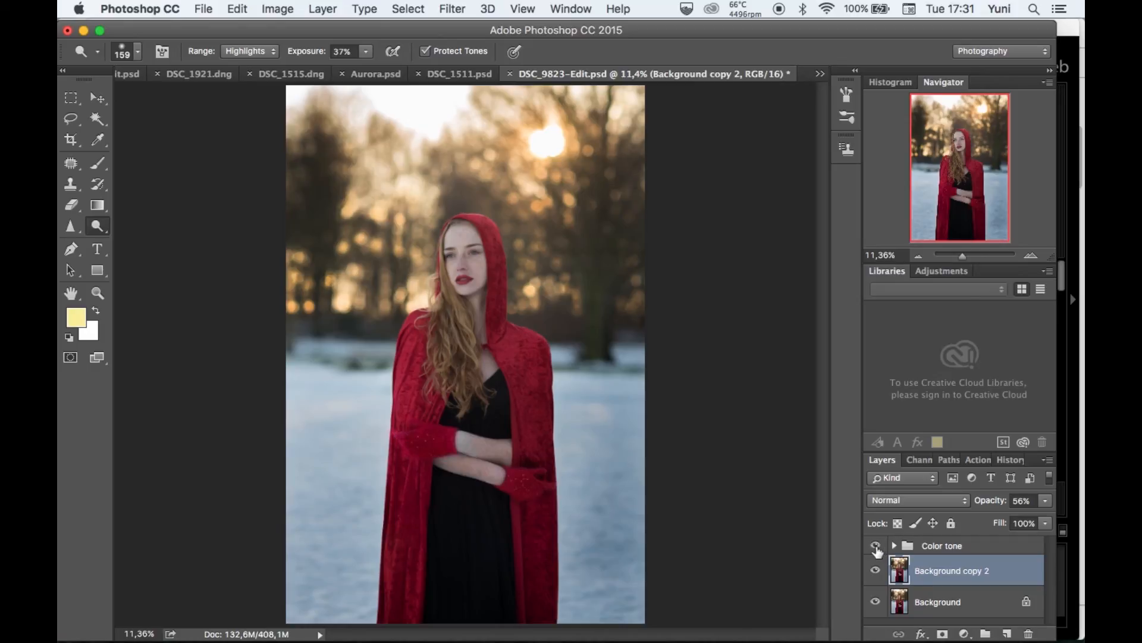
{"action": "left_click", "coordinate": [877, 548]}
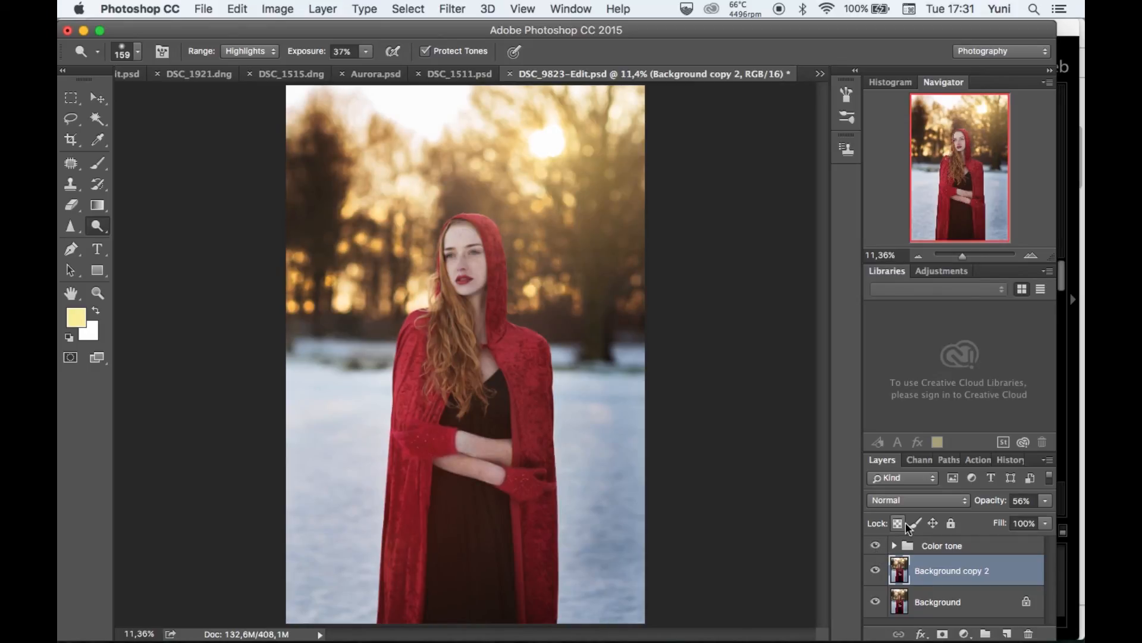